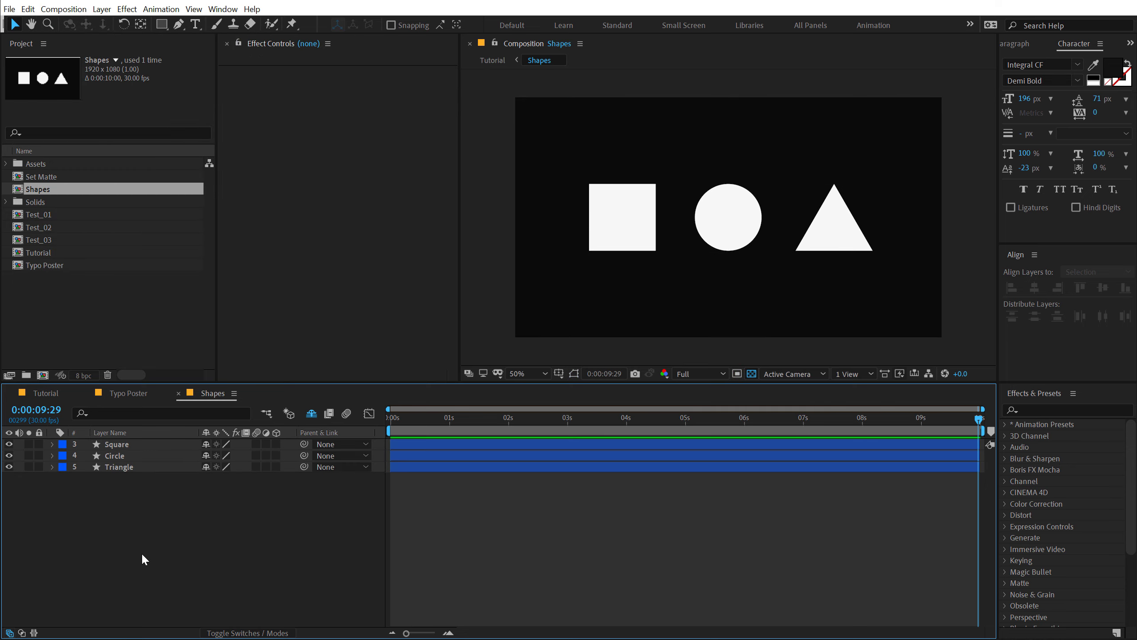
key(ctrl+k)
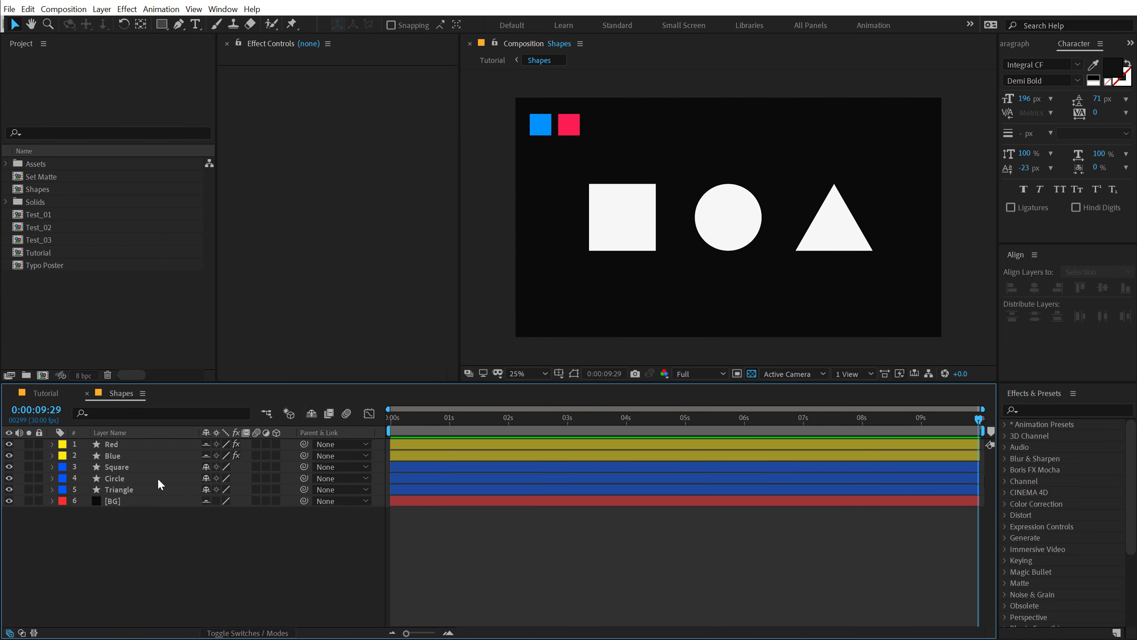
key(ctrl+shift+h)
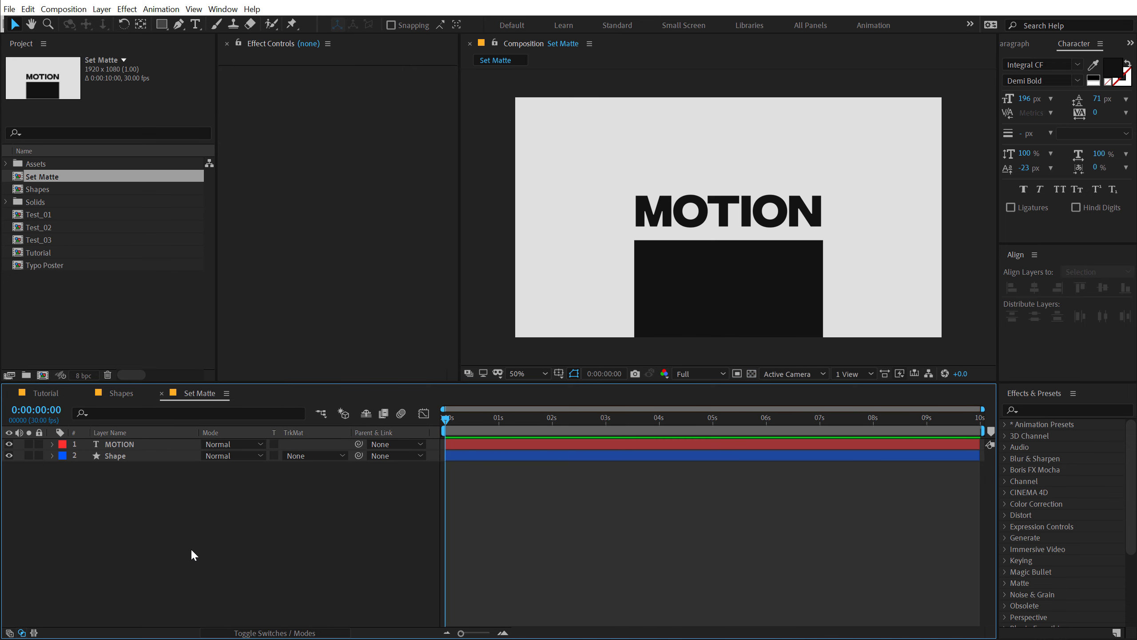
Apply an Alpha Inverted track matte from the Shape layer to the MOTION text and duplicate the text layer.
click(134, 455)
click(314, 455)
key(ctrl+d)
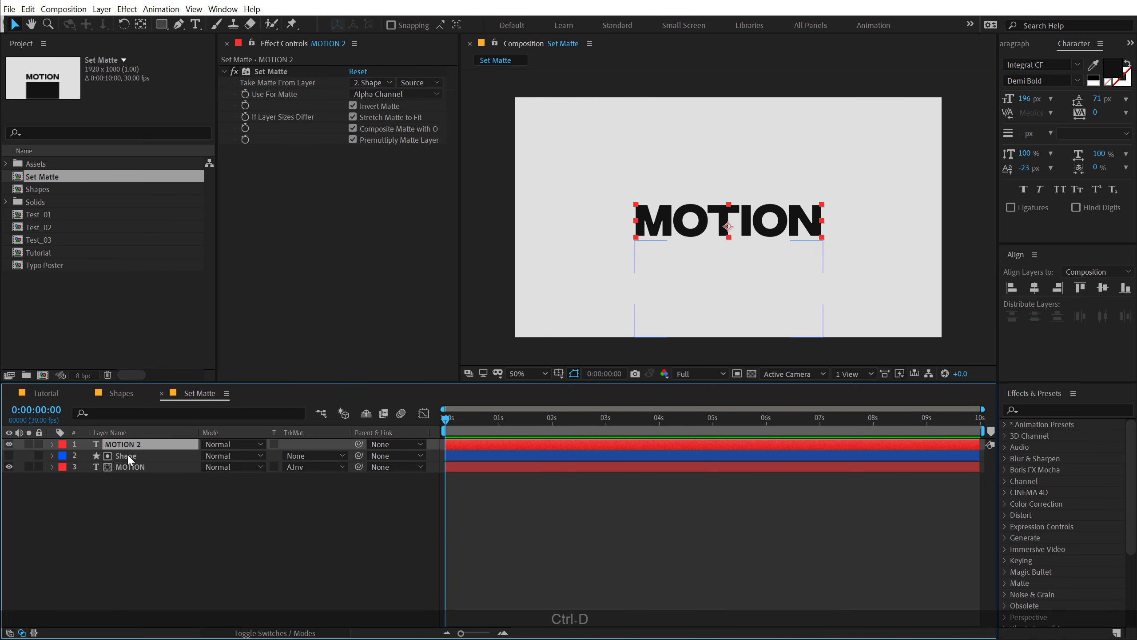
Retype the duplicated MOTION text as "design" and choose a track matte for it from the Shape 2 layer.
key(Delete)
text(DESIGN)
click(313, 455)
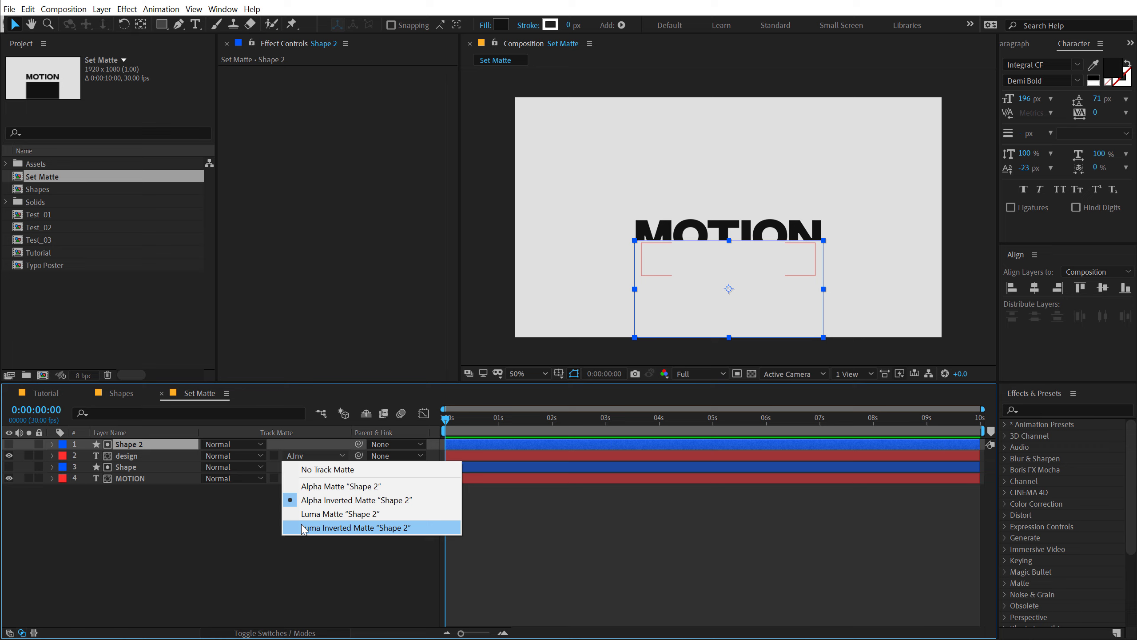
click(304, 527)
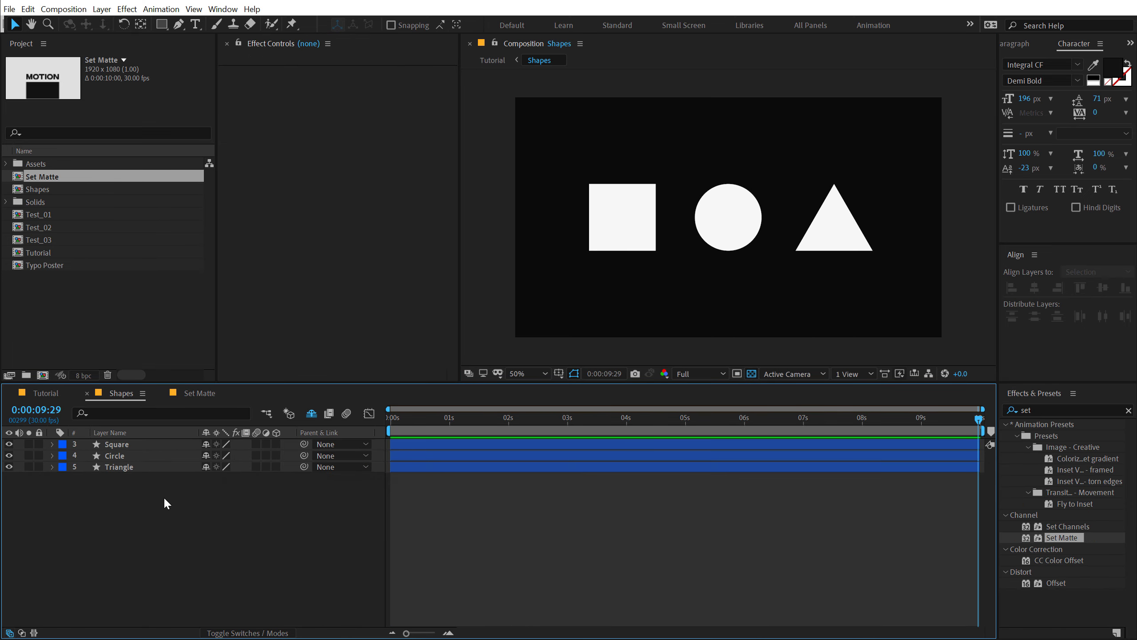
Move the white square in the Shapes composition to the lower-left corner and across to the lower-right corner.
click(612, 226)
drag(613, 227, 551, 322)
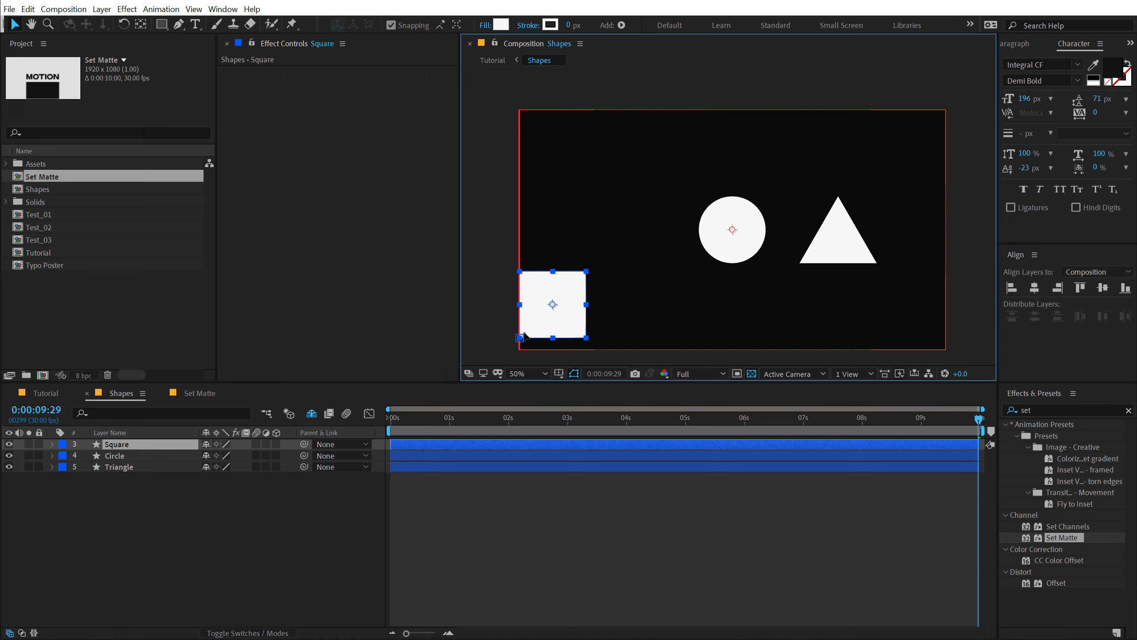
drag(550, 322, 931, 341)
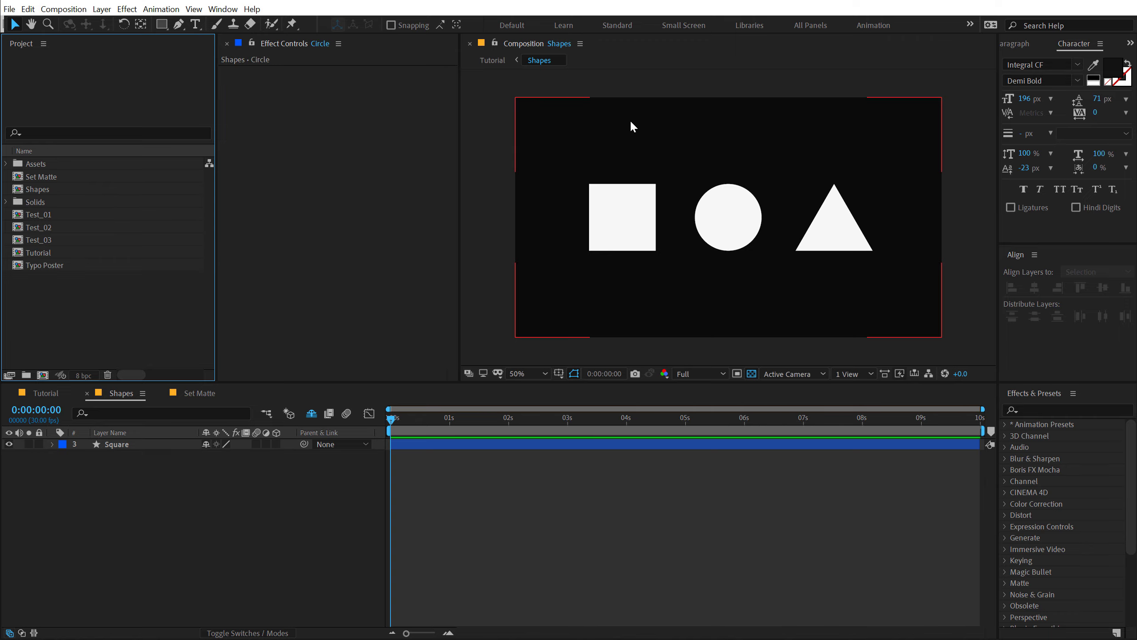
Show the Square layer's Position, Rotation, Opacity and Scale properties in turn, and undo a trial Scale change.
click(145, 442)
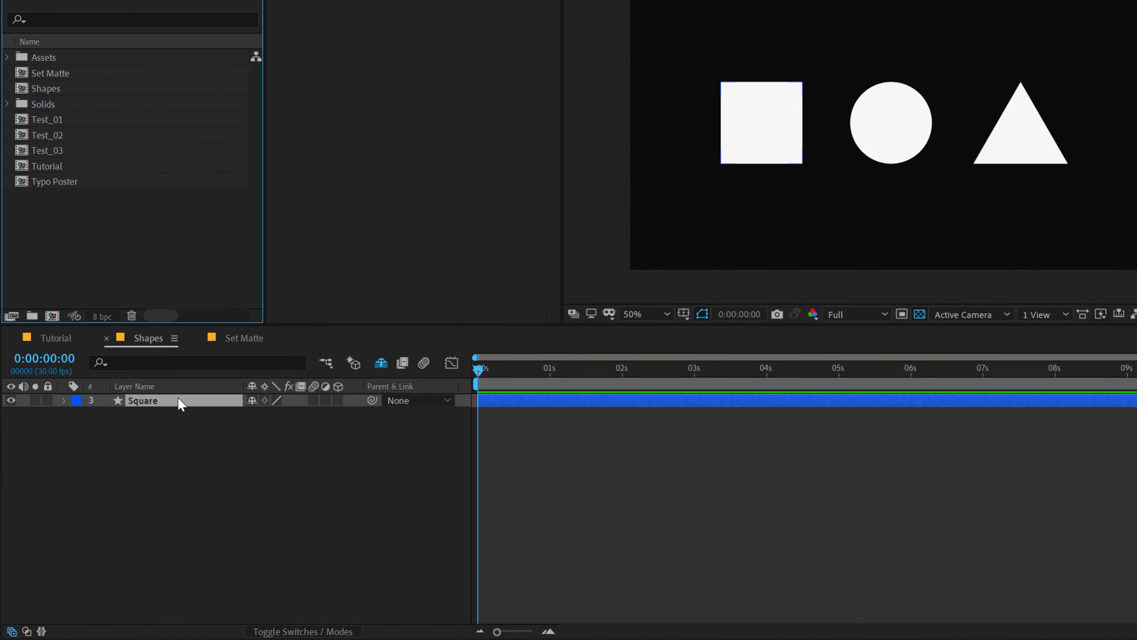
click(178, 400)
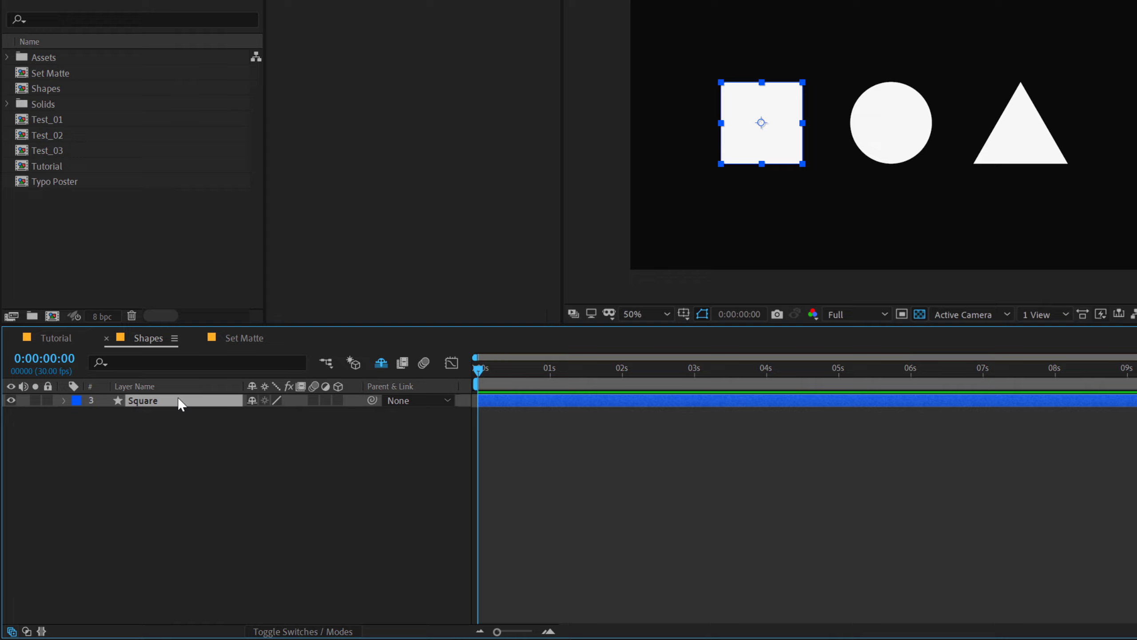
key(p)
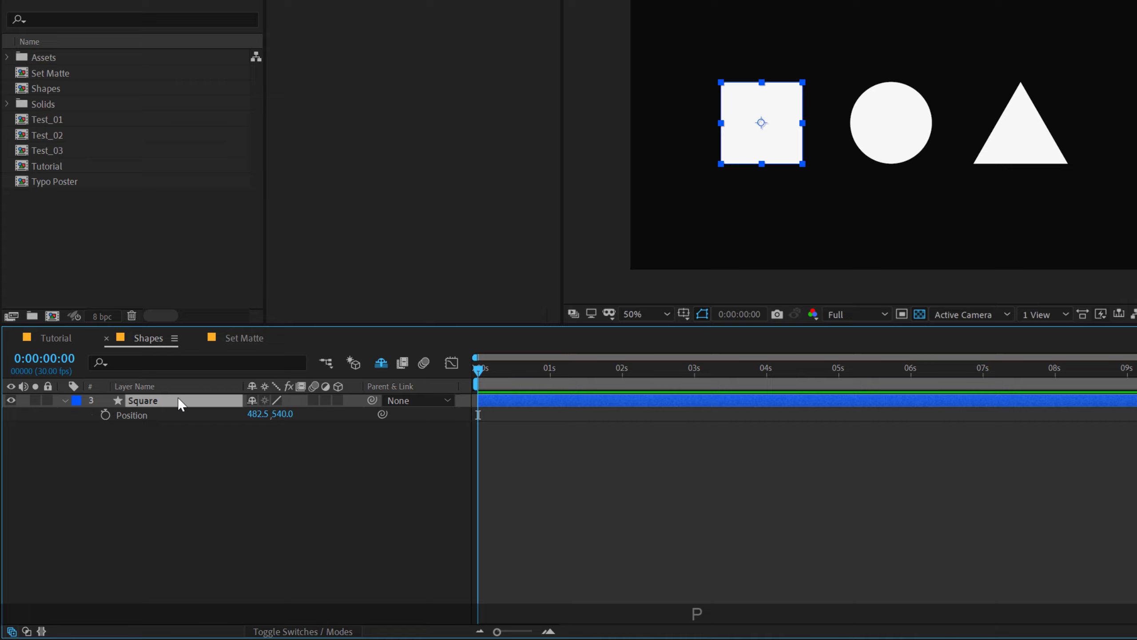
key(r)
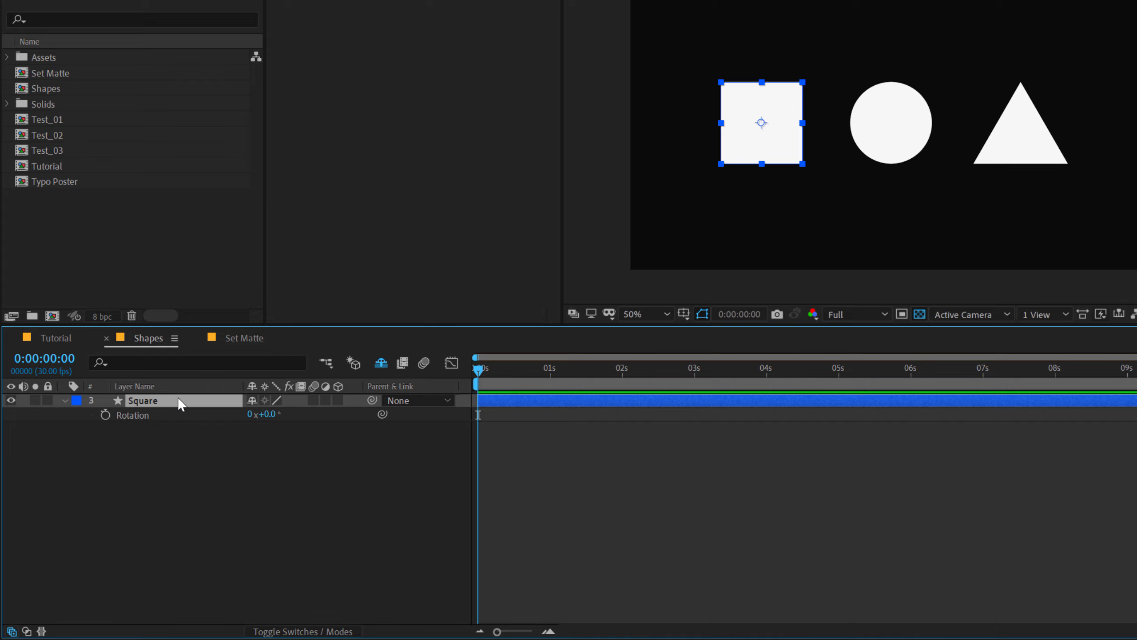
key(t)
key(s)
mouse_move(295, 416)
mouse_down()
mouse_move(340, 417)
mouse_move(316, 417)
mouse_up()
key(ctrl+z)
Display Position, Rotation and Opacity together with Scale for the Square layer.
key(shift)
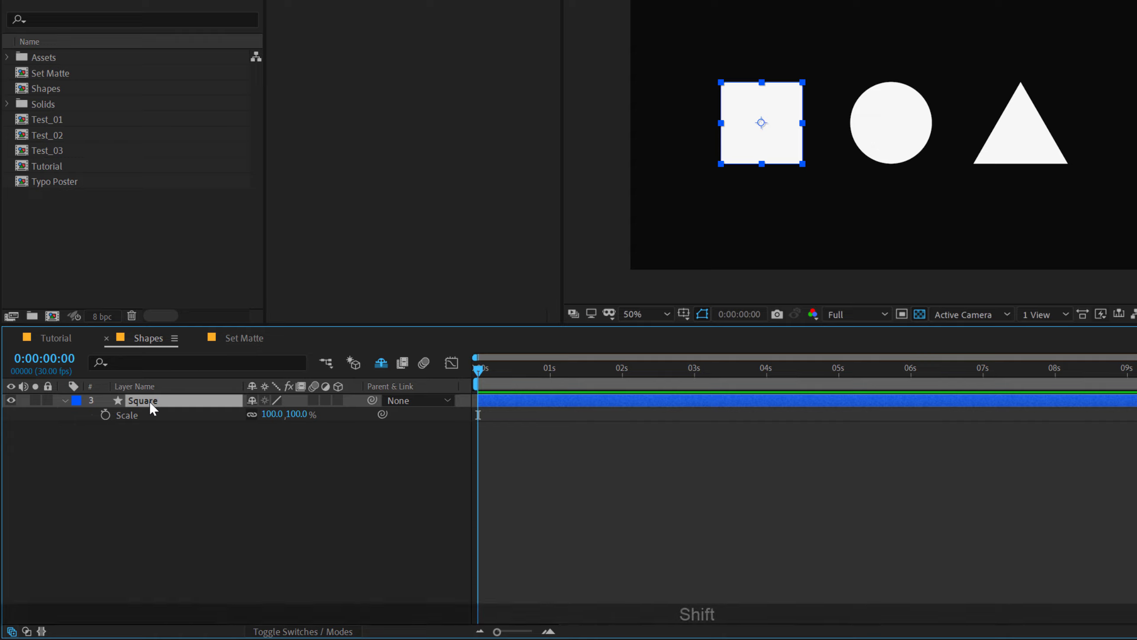
key(shift+p)
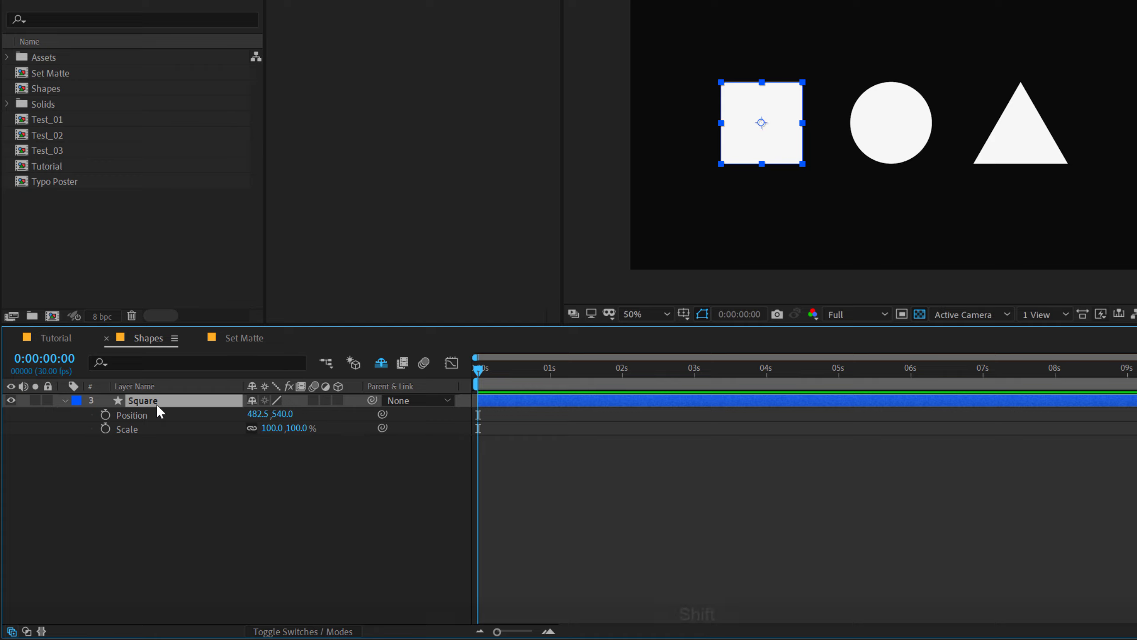
key(shift+r)
key(shift+t)
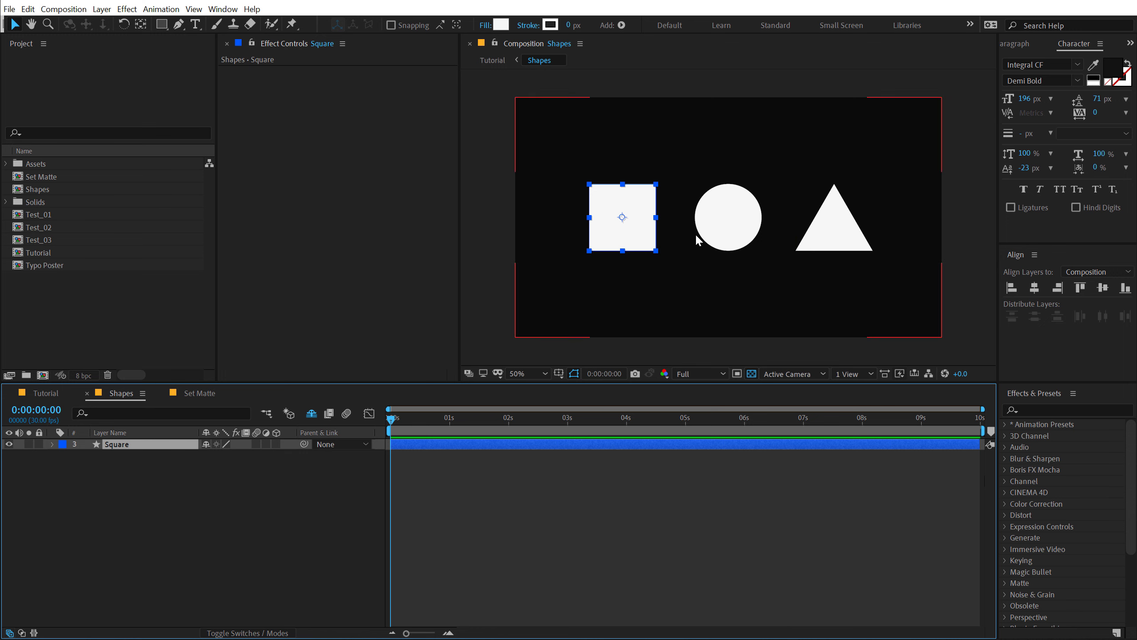
Try to enlarge the circle from its upper-right corner handle and undo the change.
click(718, 223)
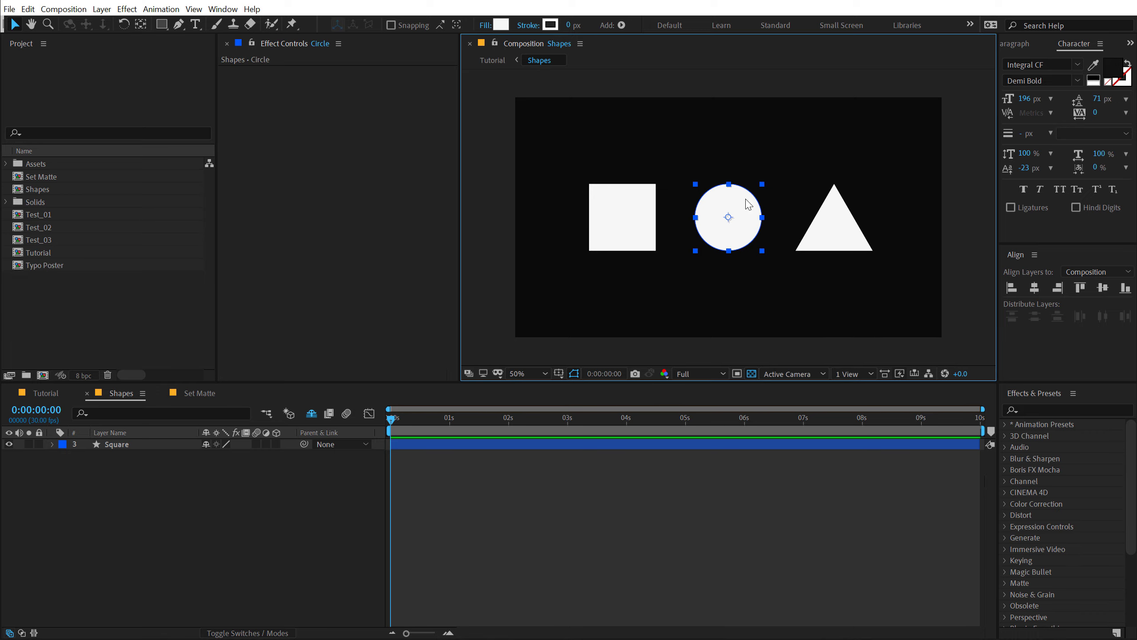
key(ctrl+z)
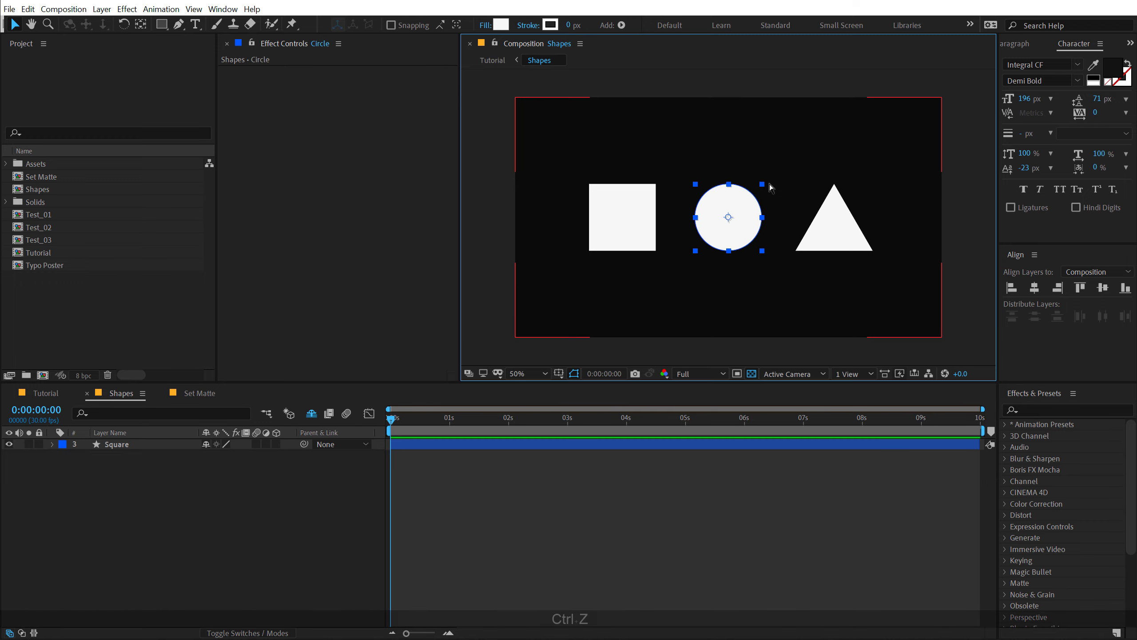
drag(764, 188, 862, 158)
key(ctrl+z)
Try to stretch the triangle from its right side handle and undo the change.
click(627, 217)
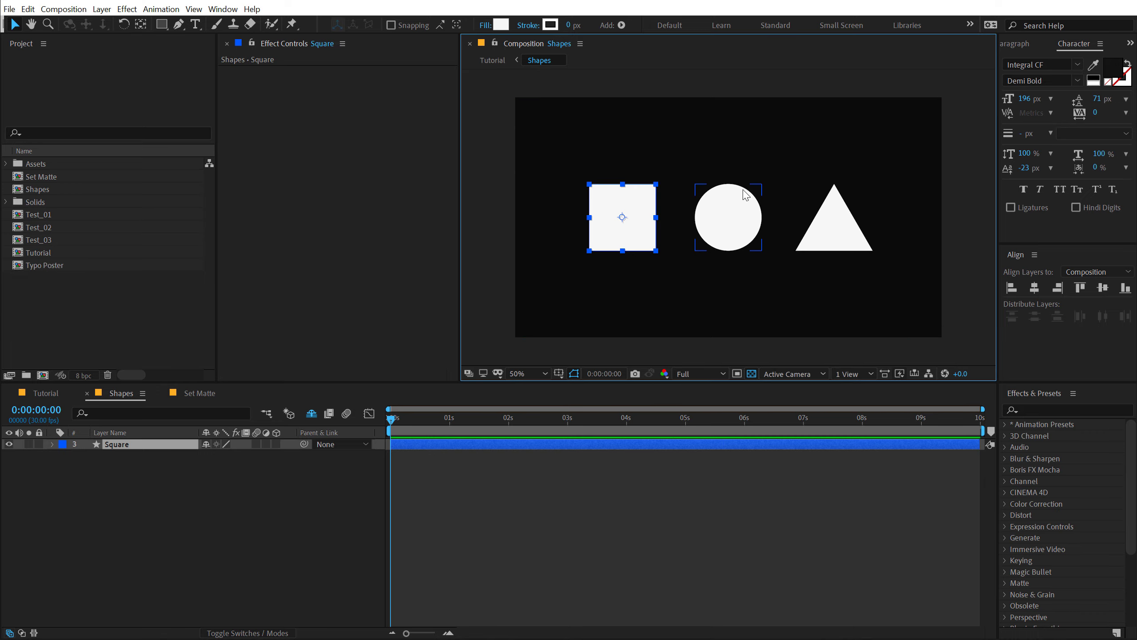
click(857, 238)
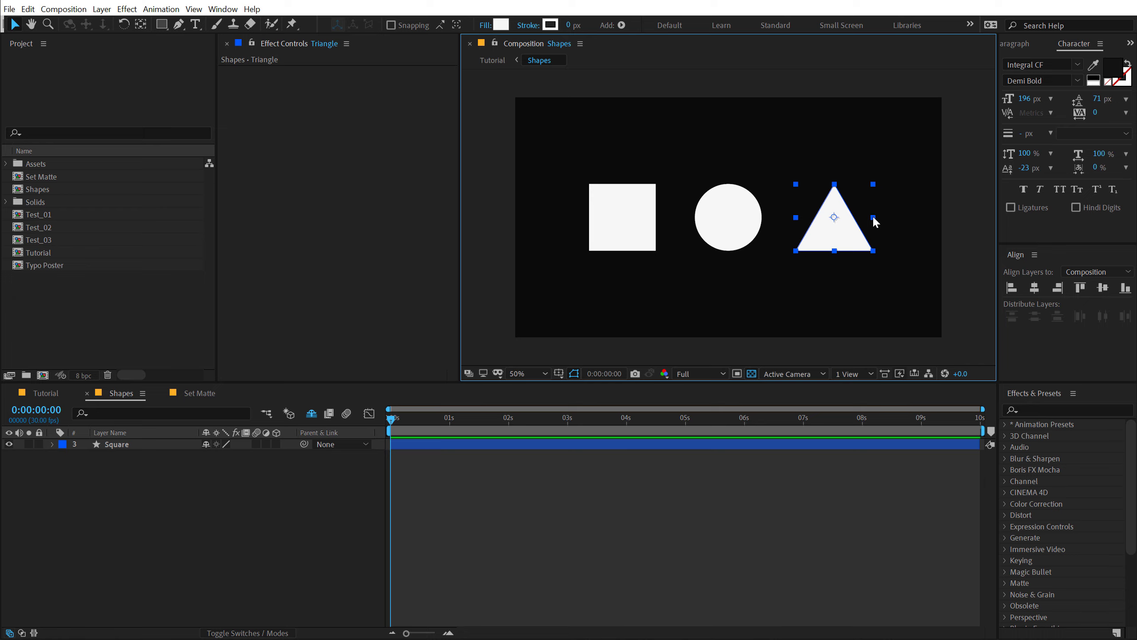
mouse_move(873, 218)
mouse_down()
mouse_move(922, 217)
mouse_move(805, 221)
mouse_move(891, 222)
mouse_up()
key(ctrl+z)
Toggle the layer controls' visibility, move the circle and the square to trial positions, and undo the changes.
key(ctrl+shift+h)
drag(725, 233, 788, 159)
drag(620, 218, 548, 268)
key(ctrl+z)
key(ctrl+z)
key(ctrl+z)
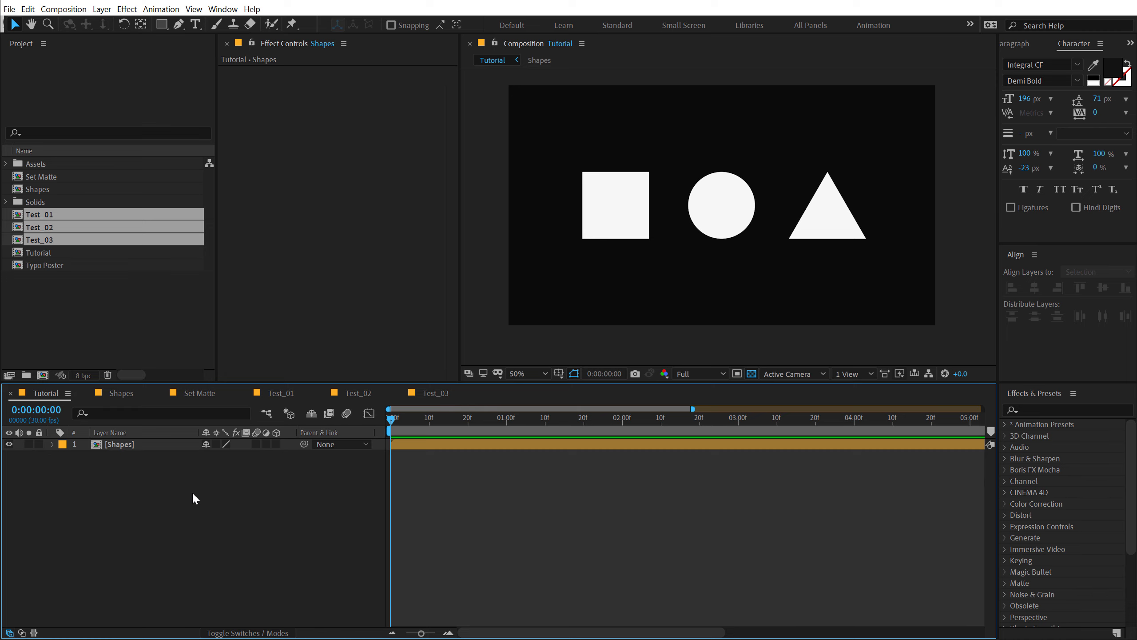
Close all open compositions and reopen the Tutorial composition from the project.
key(ctrl+w)
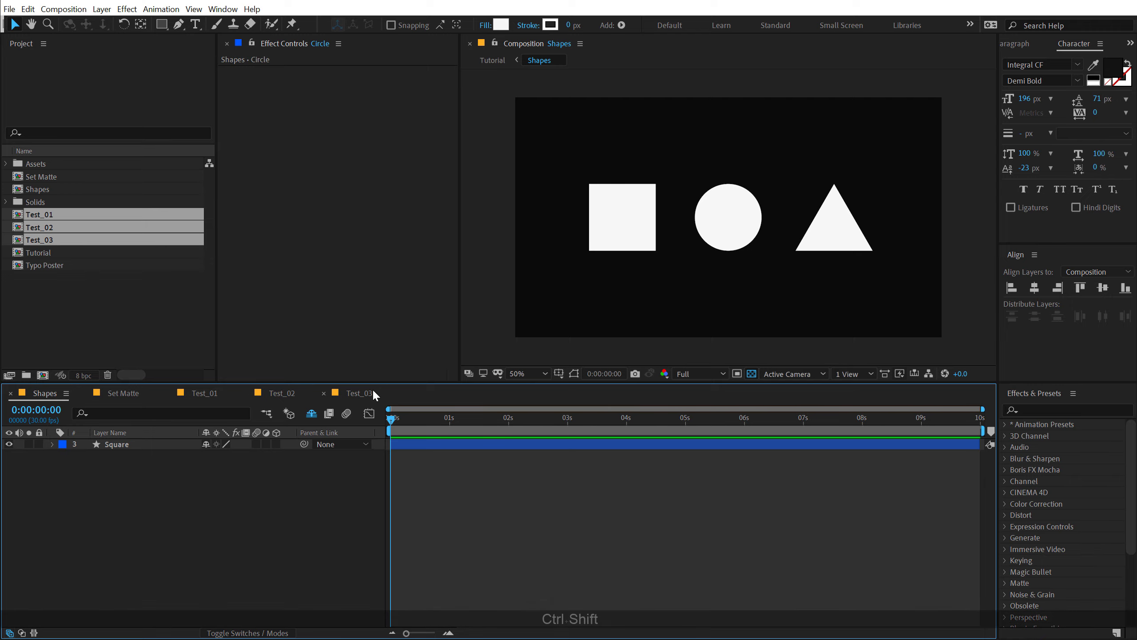
key(ctrl+shift+w)
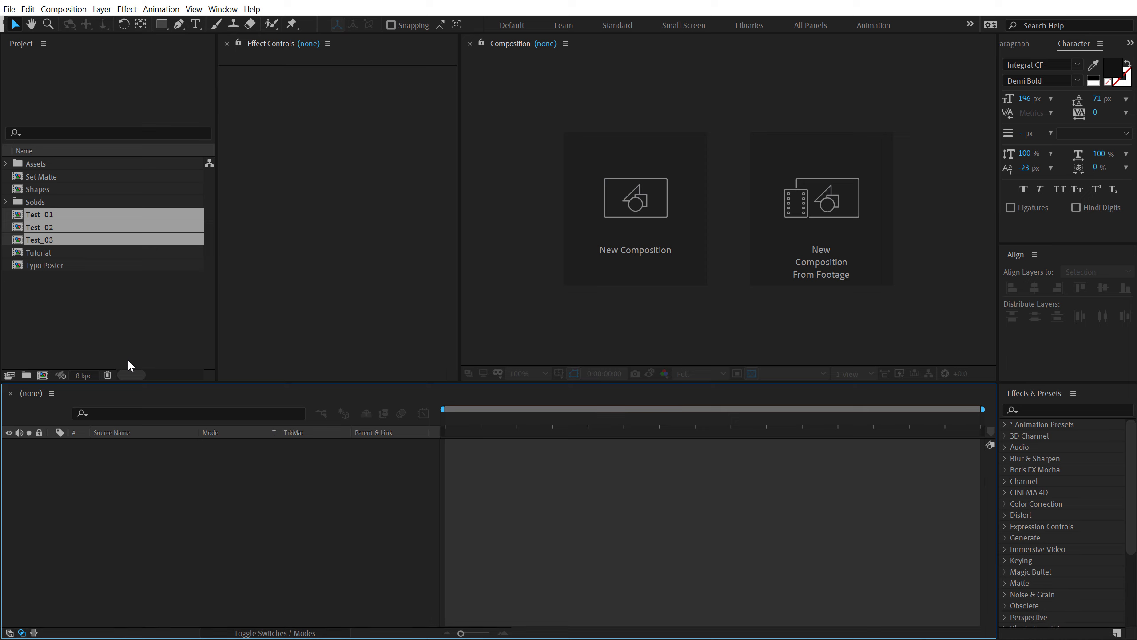
click(84, 339)
click(44, 253)
double_click(43, 253)
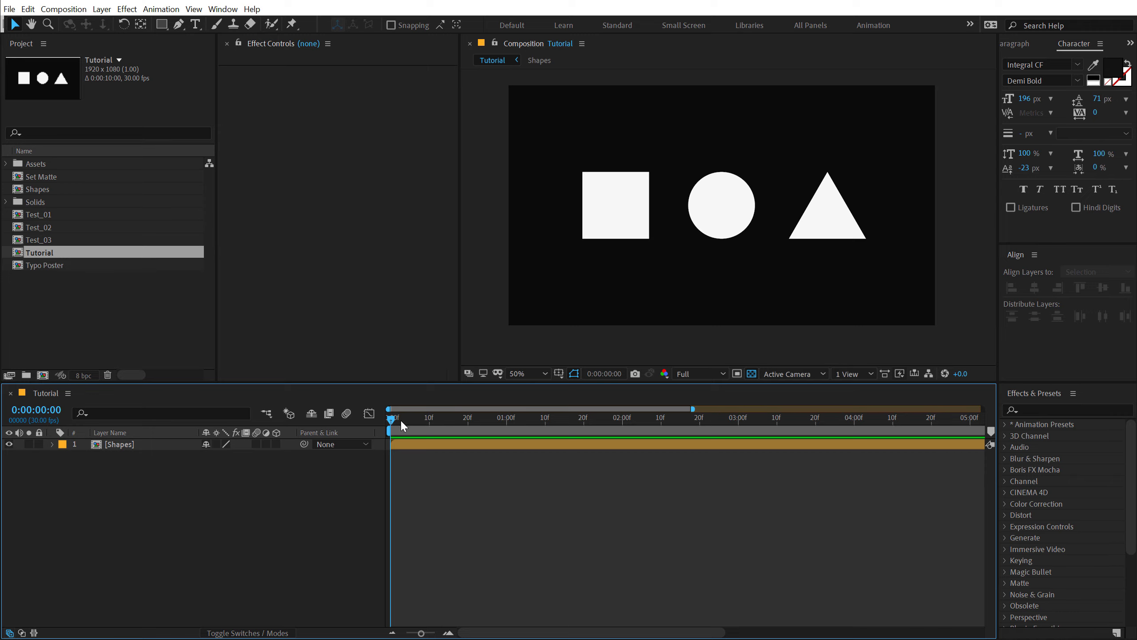
Reduce the project to only the items used by the Tutorial composition.
click(132, 335)
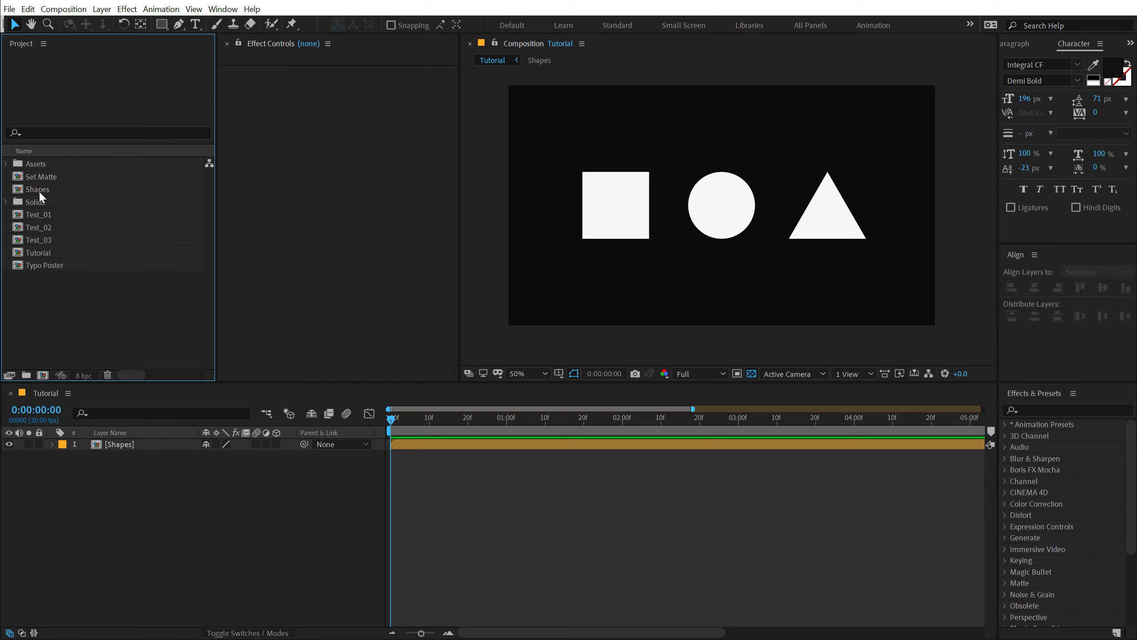
click(44, 255)
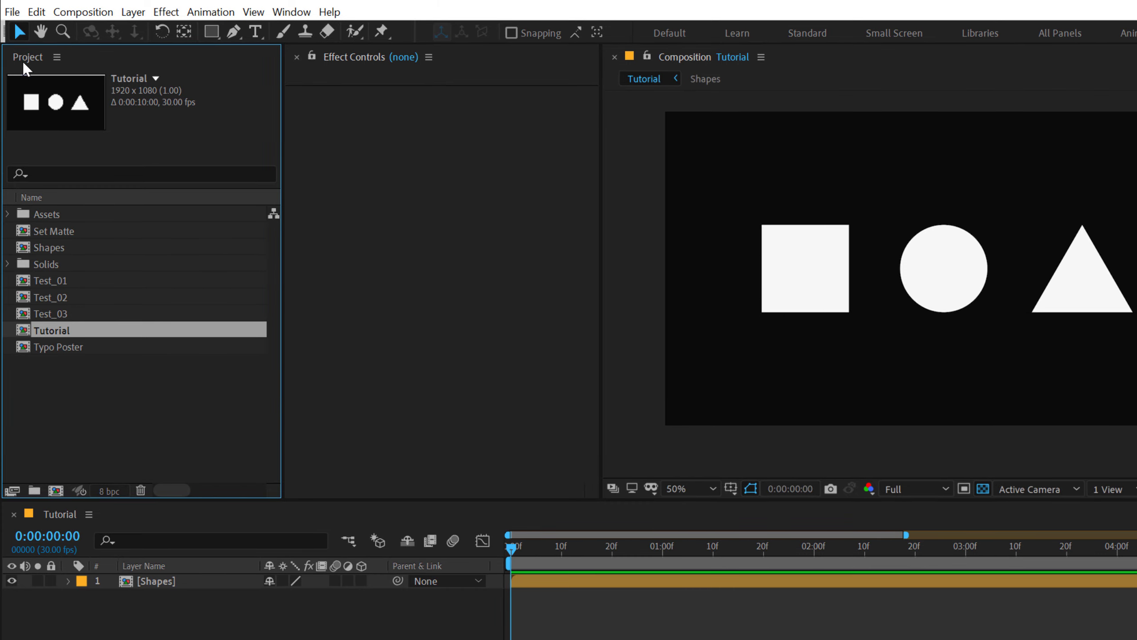
click(12, 12)
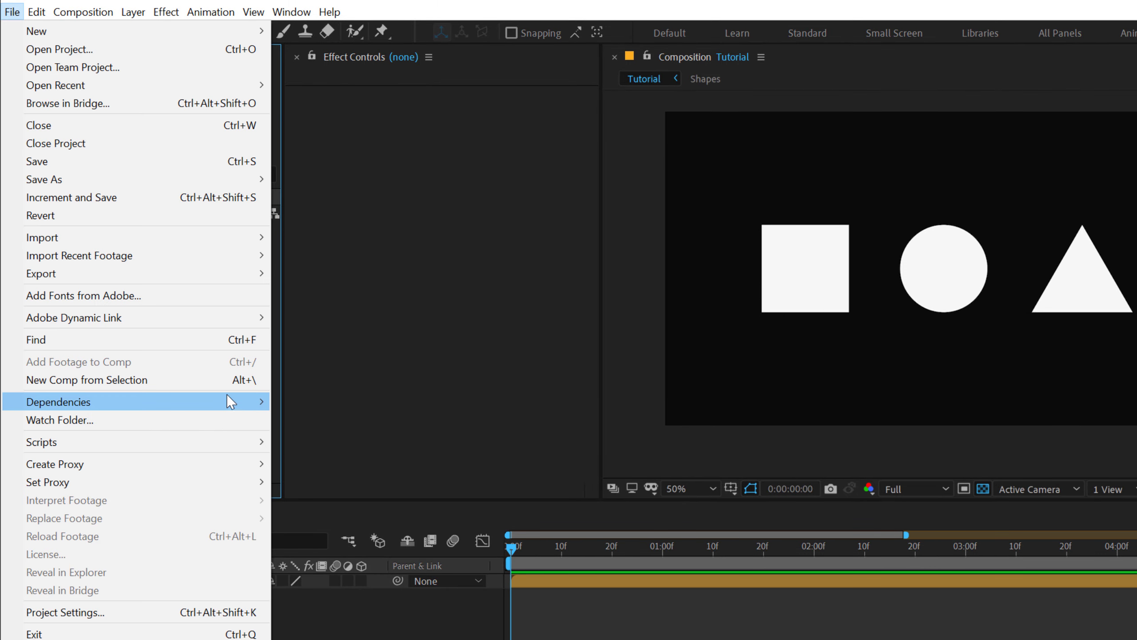
mouse_move(227, 396)
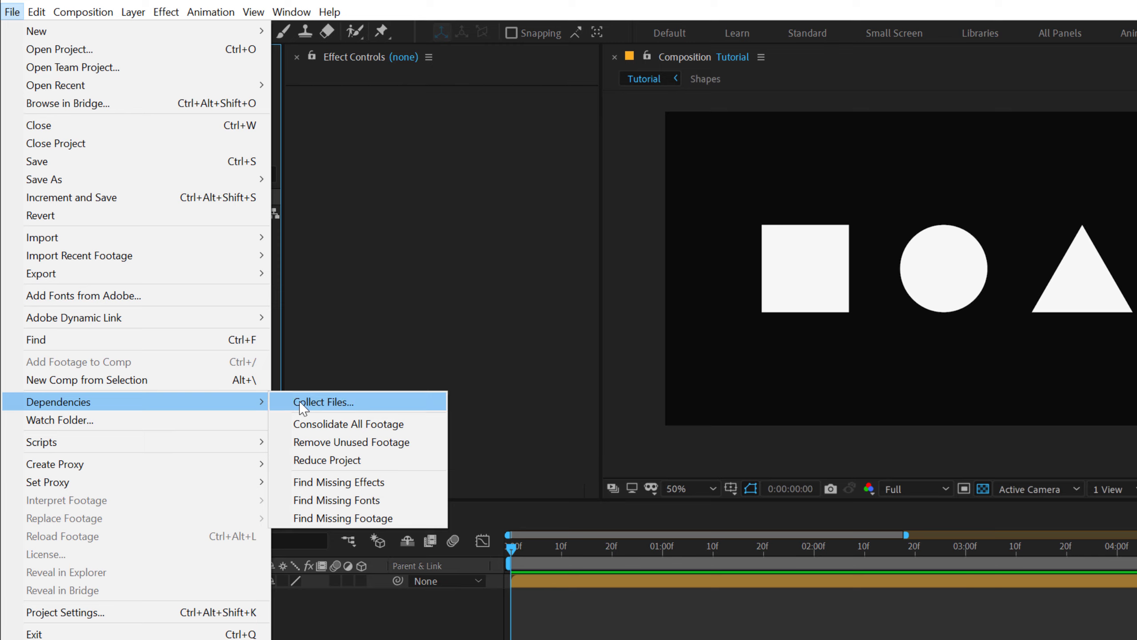
click(327, 460)
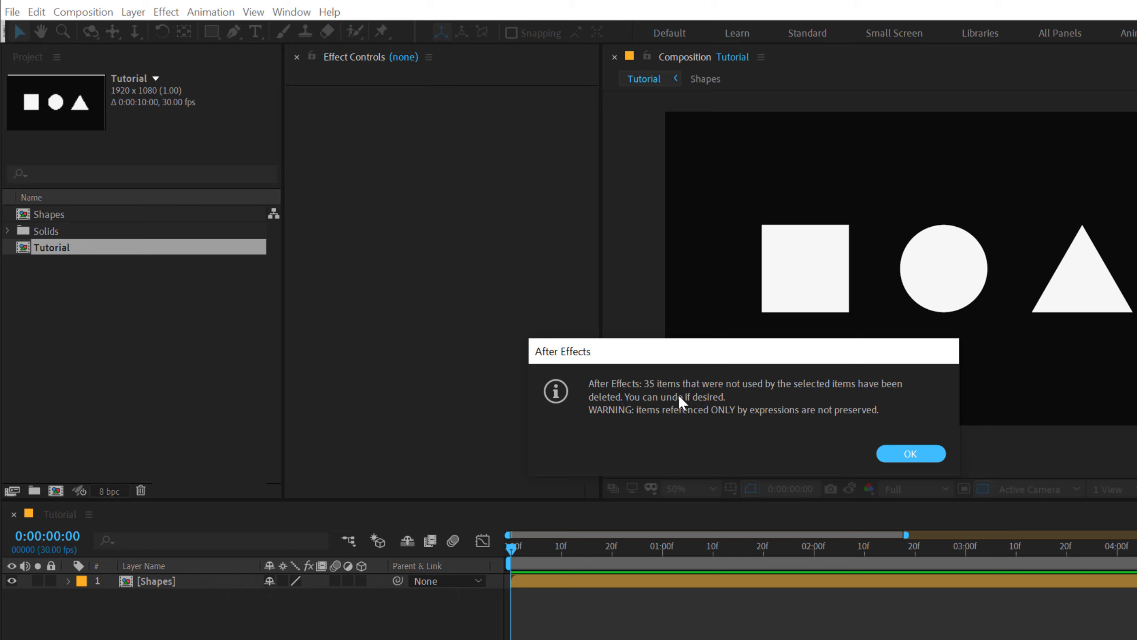
click(891, 460)
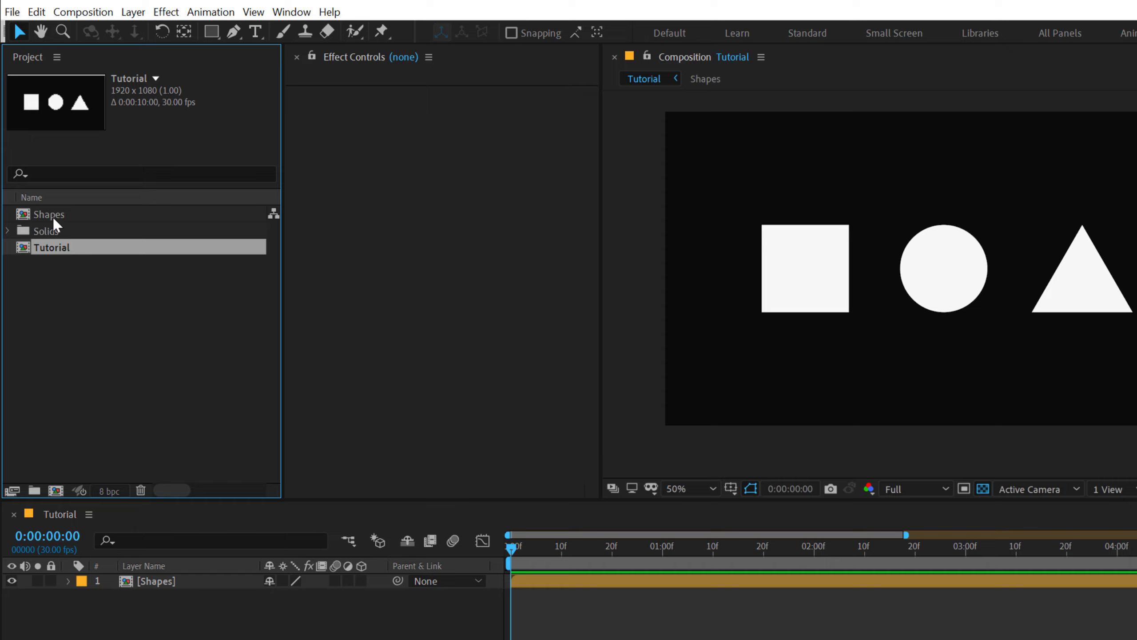
Check what remains in the Solids folder and undo the project reduction.
click(8, 230)
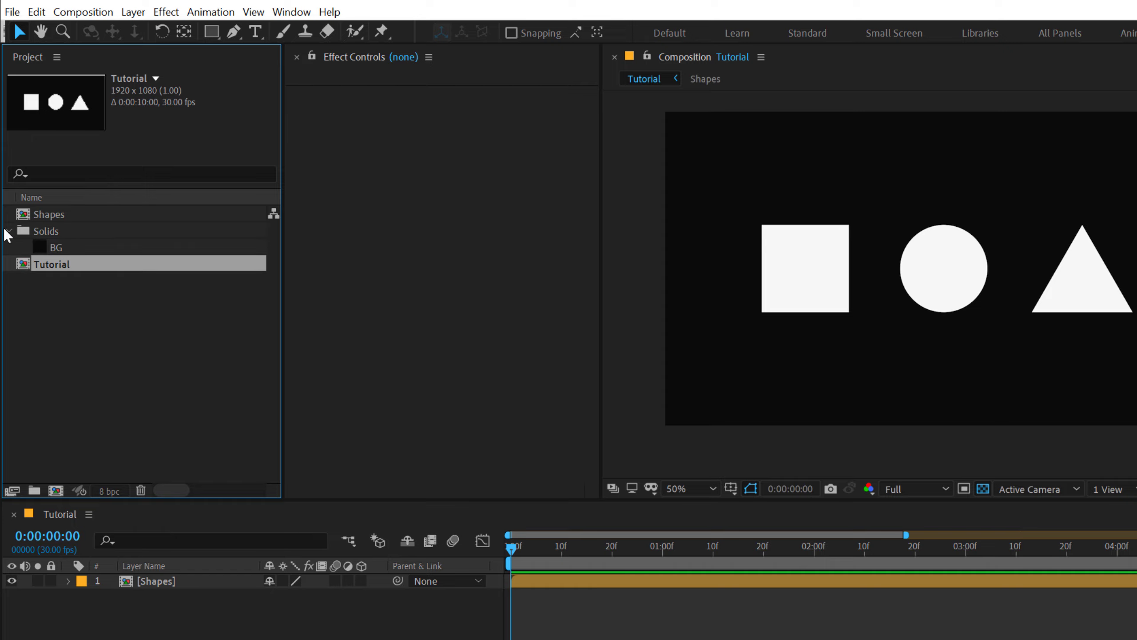
click(7, 231)
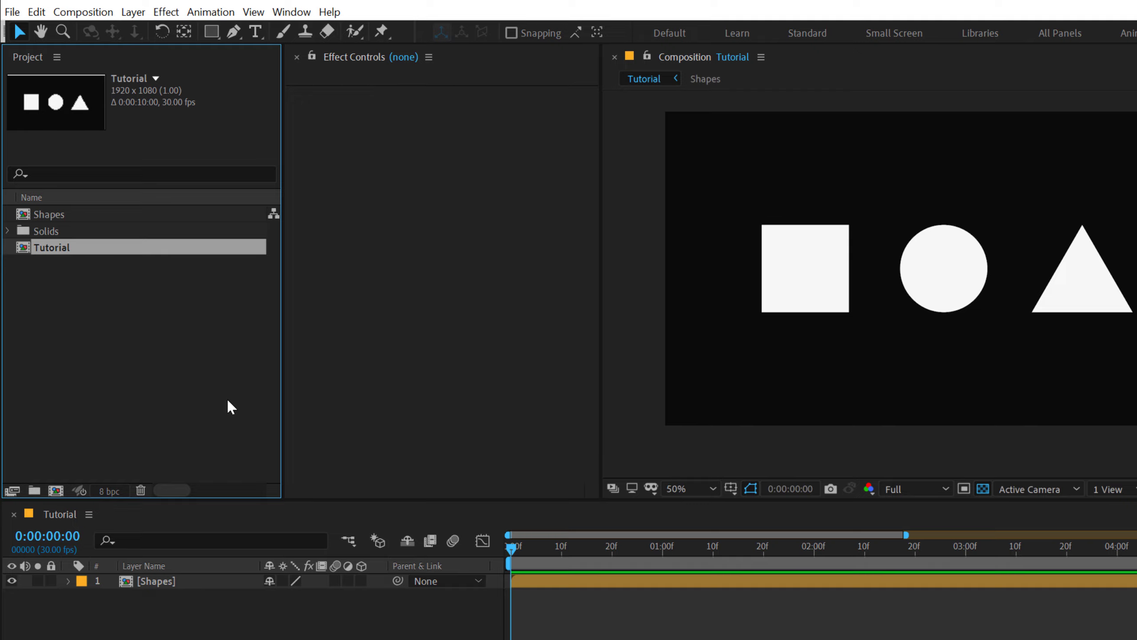
click(123, 434)
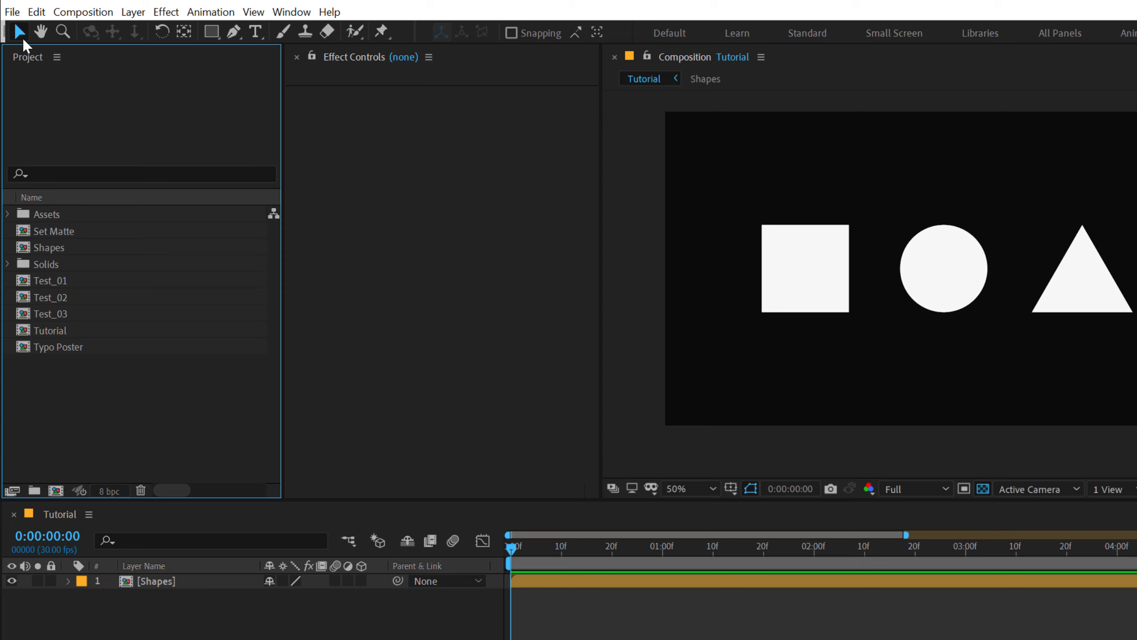
Purge all memory and the disk cache, clearing the disk cache for all versions.
click(37, 12)
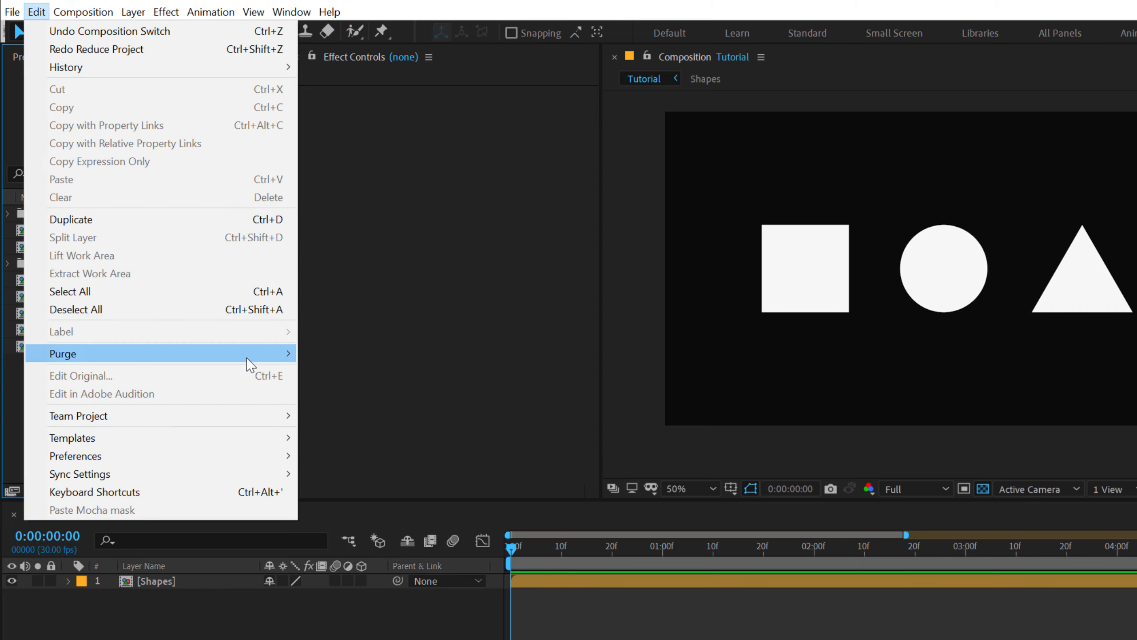
mouse_move(249, 361)
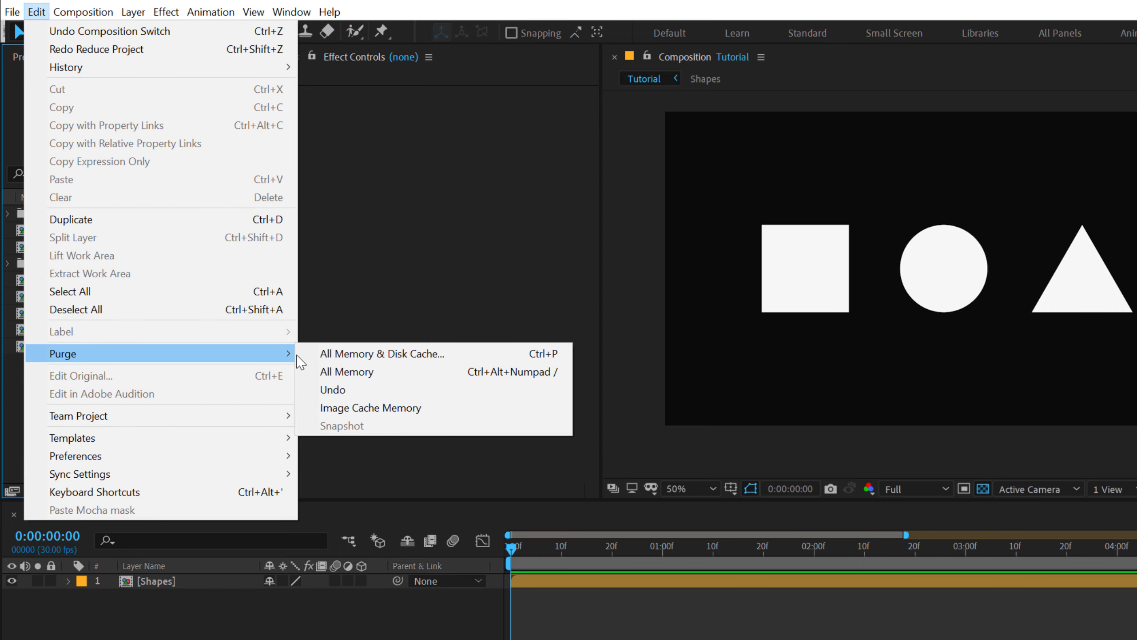
click(448, 355)
drag(188, 14, 586, 350)
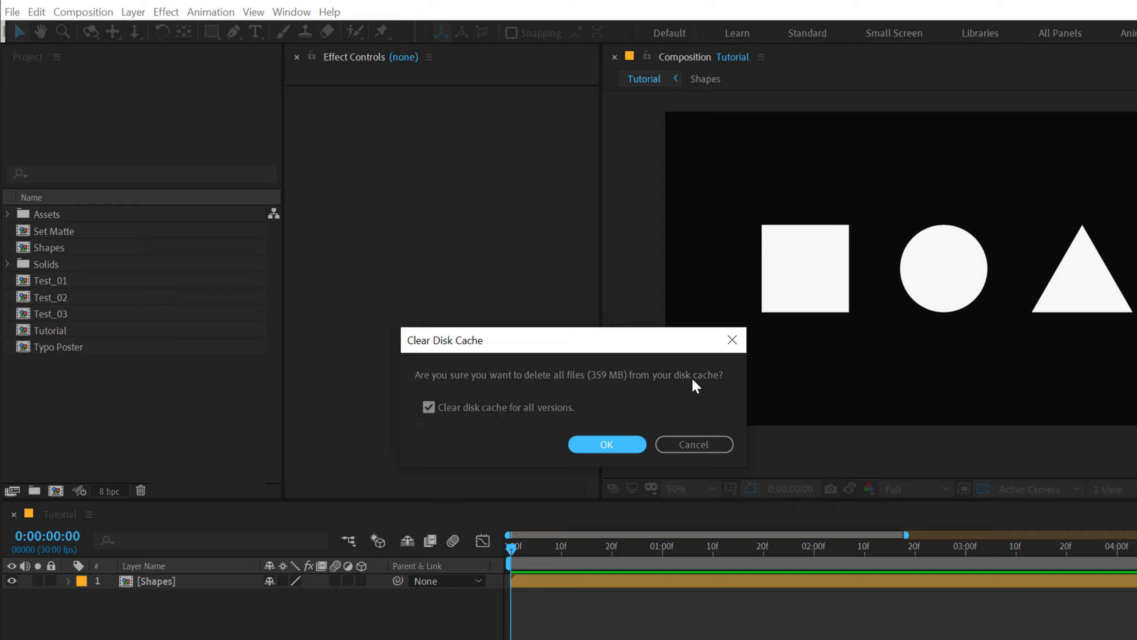
click(602, 449)
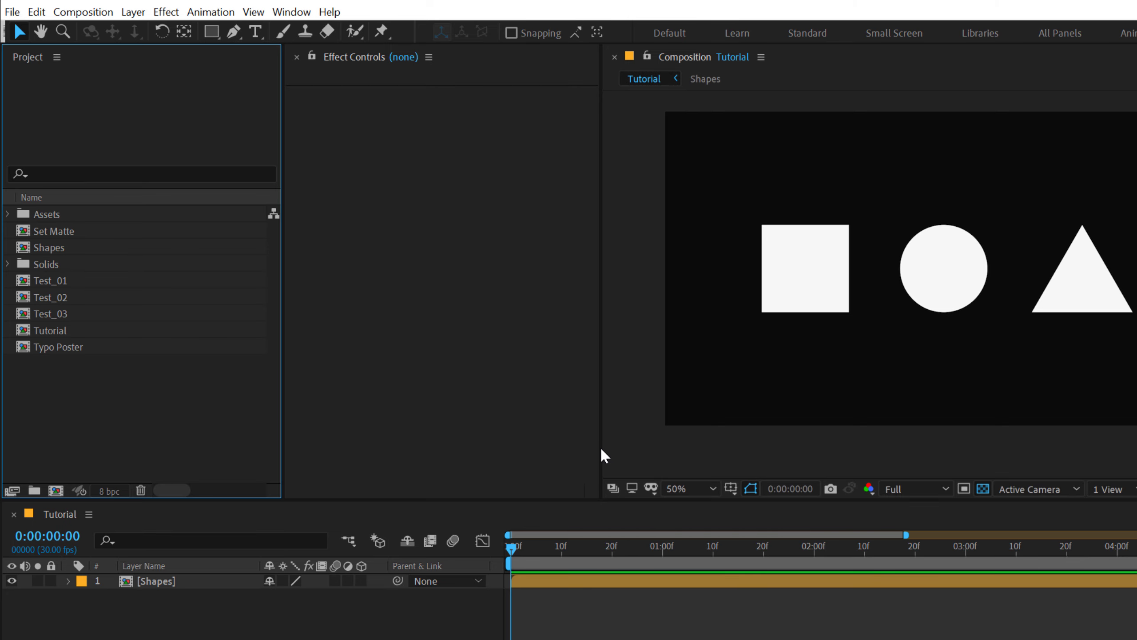
Try to swap the Shapes layer by adding the Typo Poster composition above it and deleting Shapes, and undo both changes.
click(155, 631)
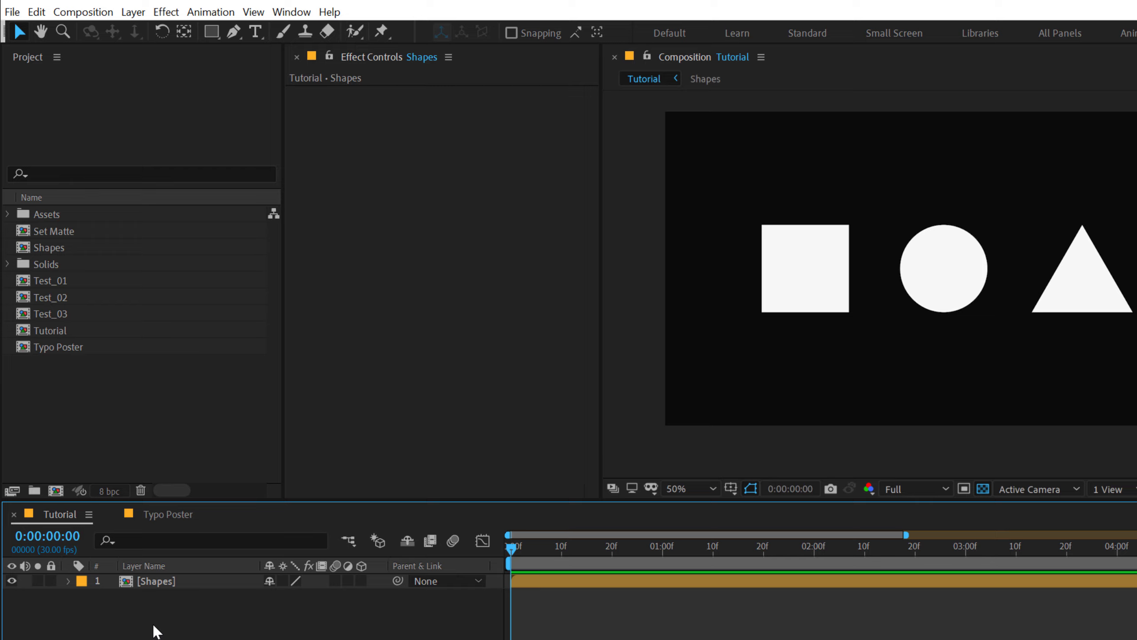
click(169, 584)
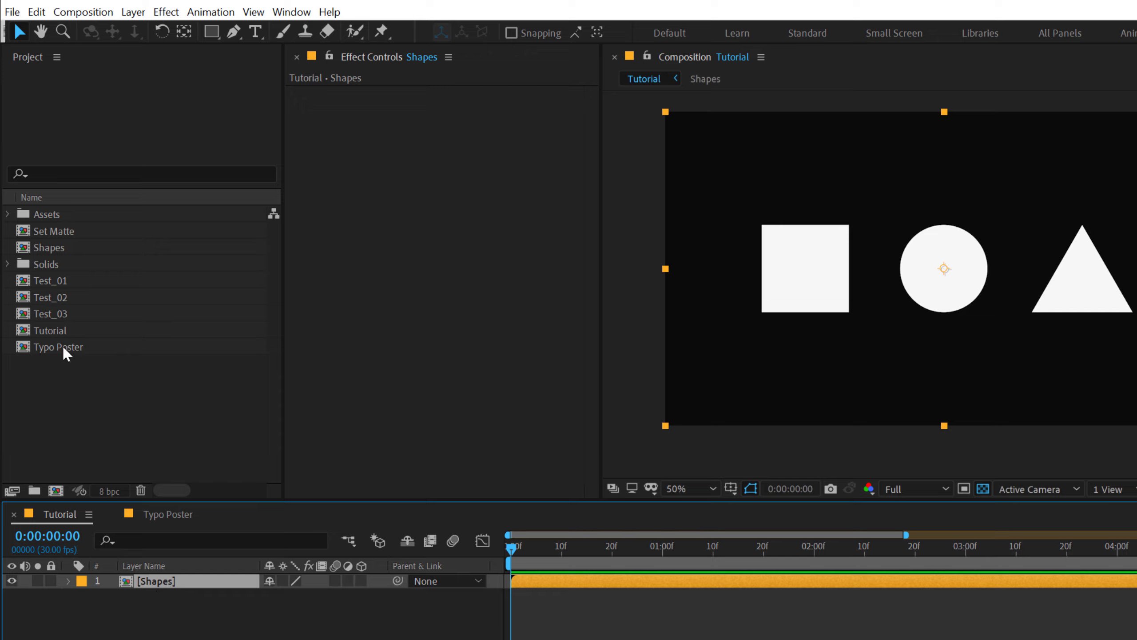
click(74, 345)
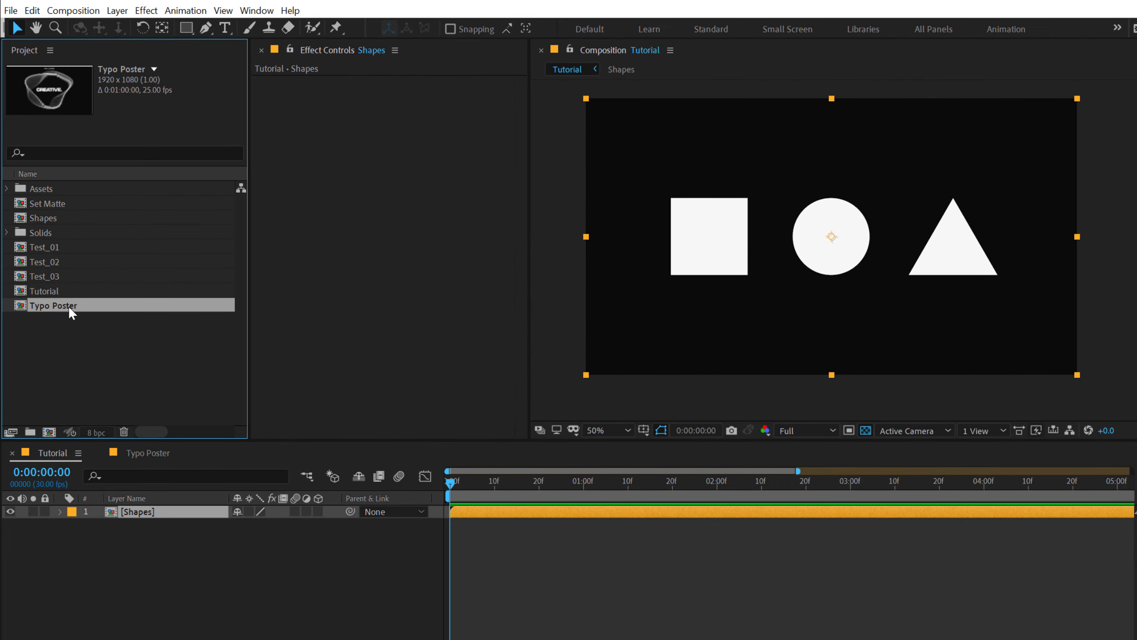
drag(69, 306, 154, 509)
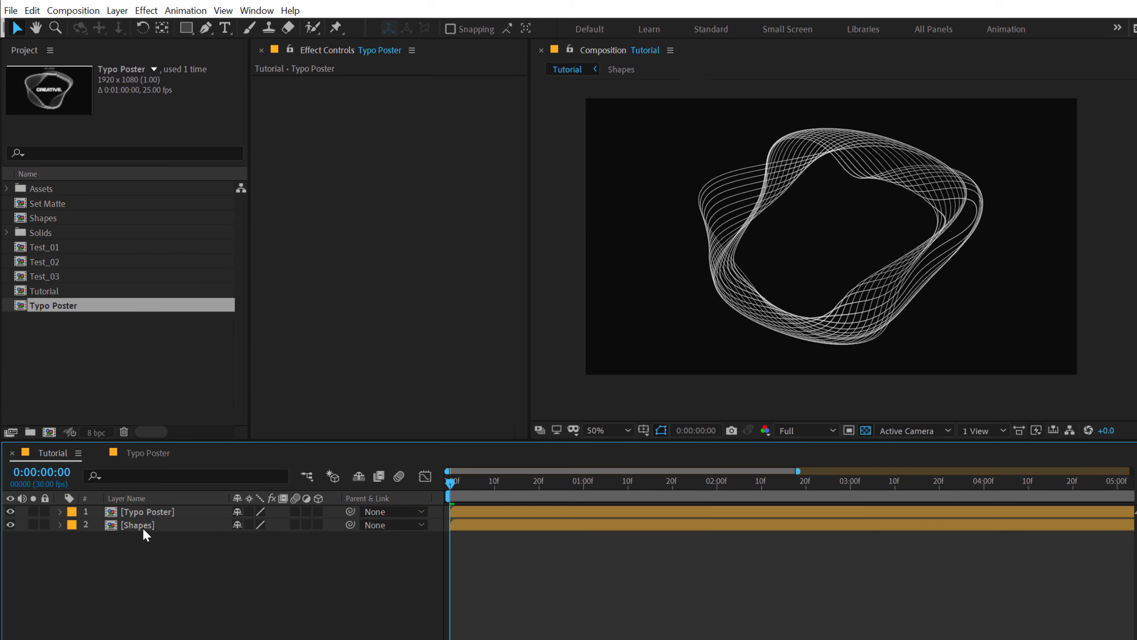
click(142, 525)
key(Delete)
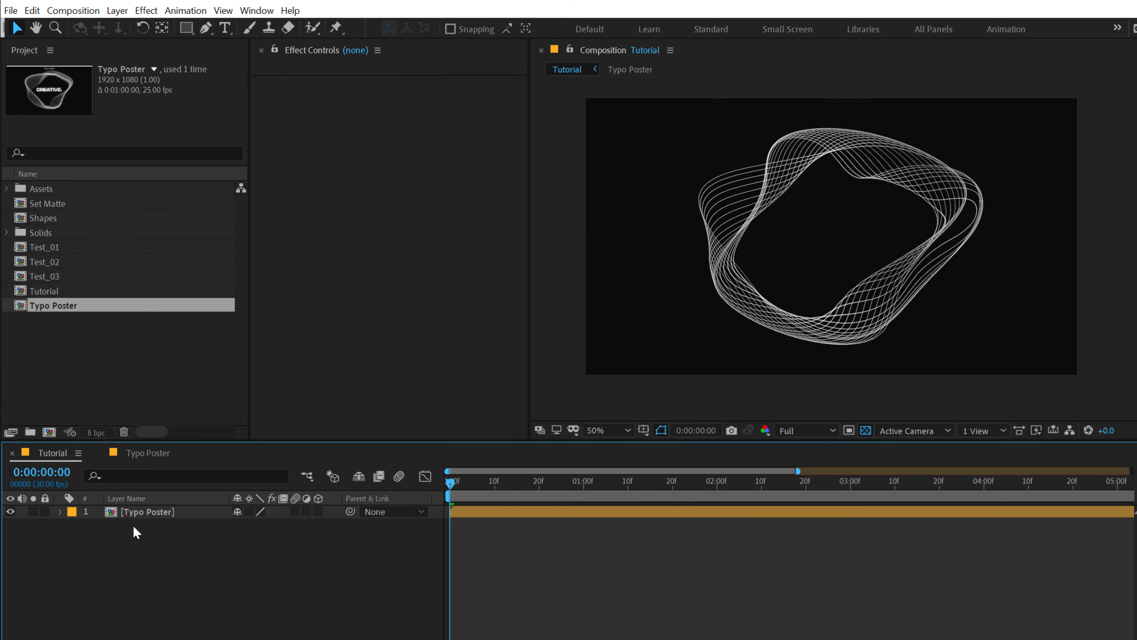
key(ctrl+z)
key(ctrl+z)
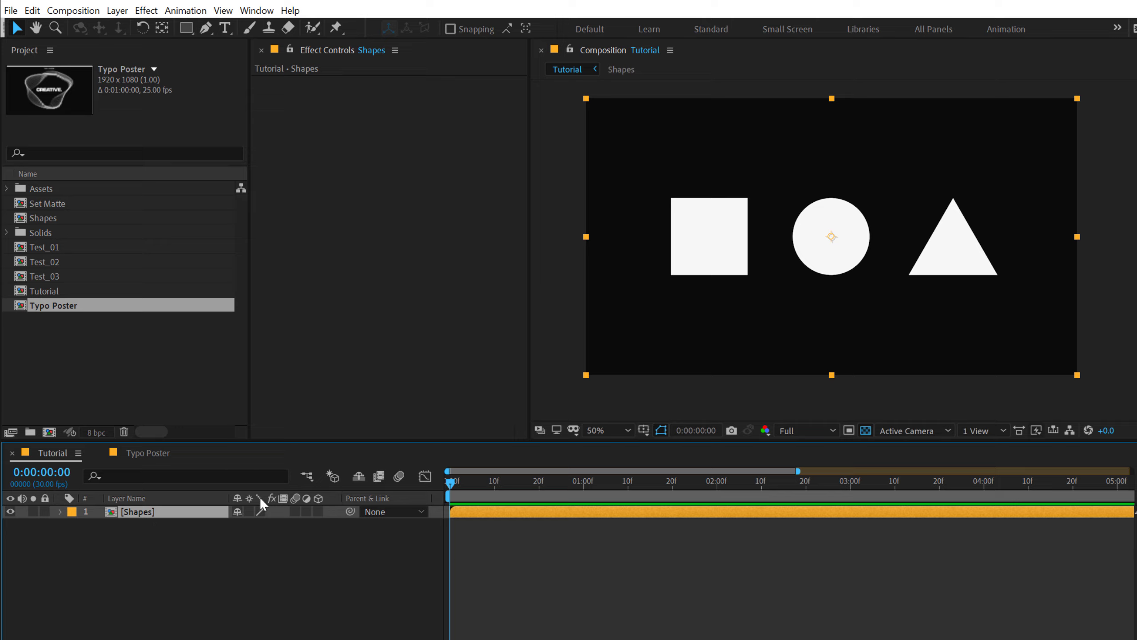
Keyframe the Shapes layer's position so it slides in from beyond the canvas's left edge at 0:00:00:00 to 960, 540 at 0:00:01:00.
click(584, 481)
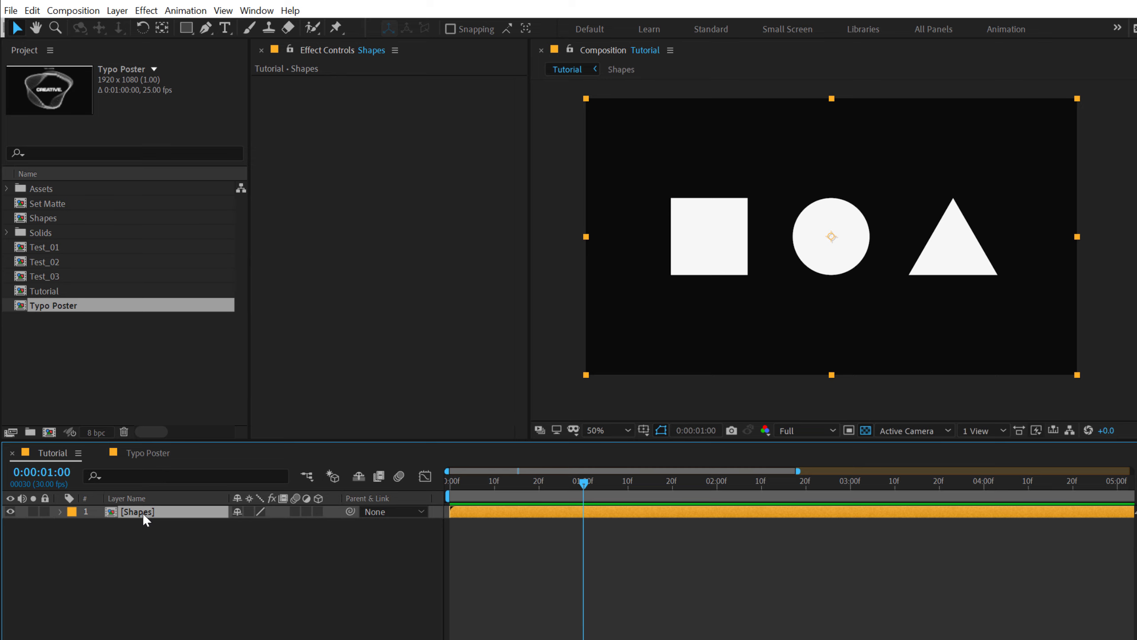
key(alt+shift+p)
click(127, 525)
click(562, 484)
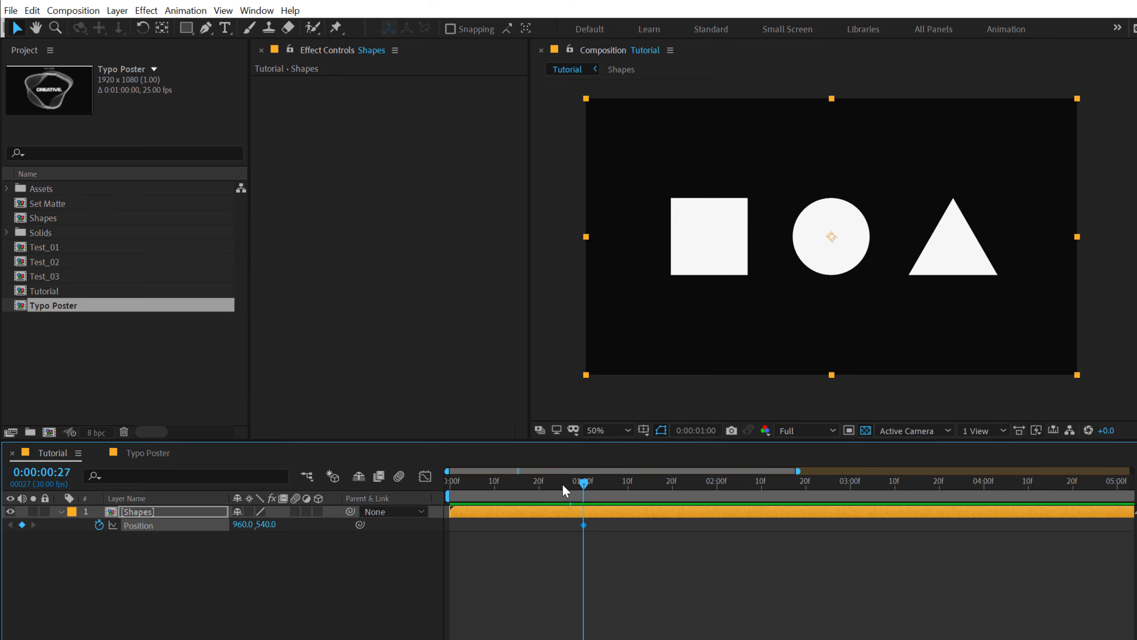
key(Home)
drag(946, 281, 453, 303)
drag(578, 477, 743, 488)
click(160, 617)
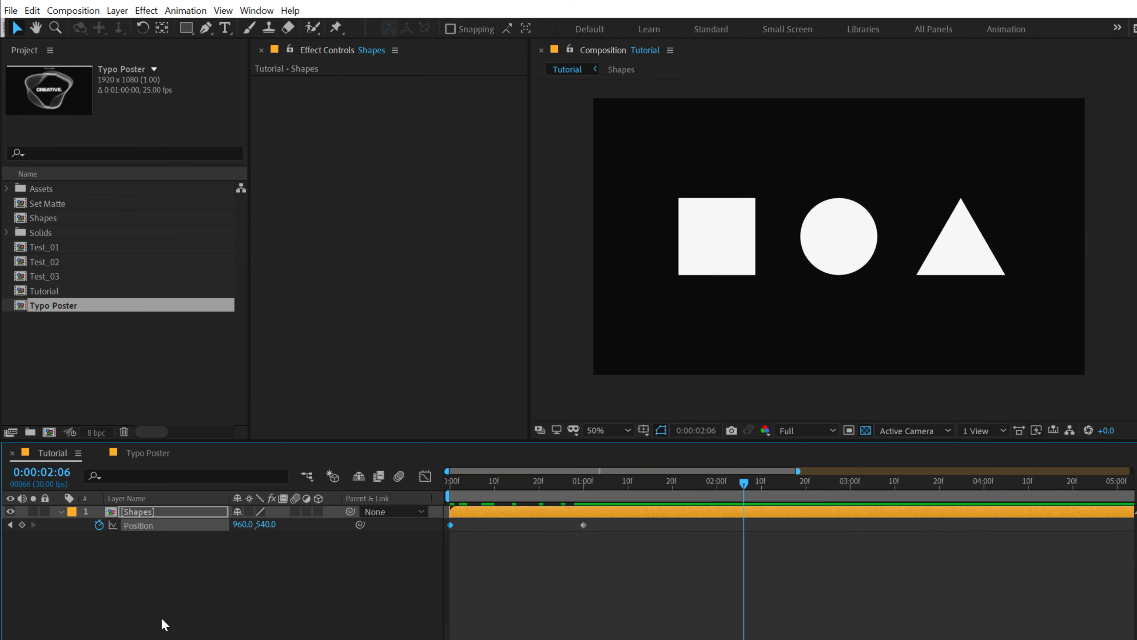
click(152, 515)
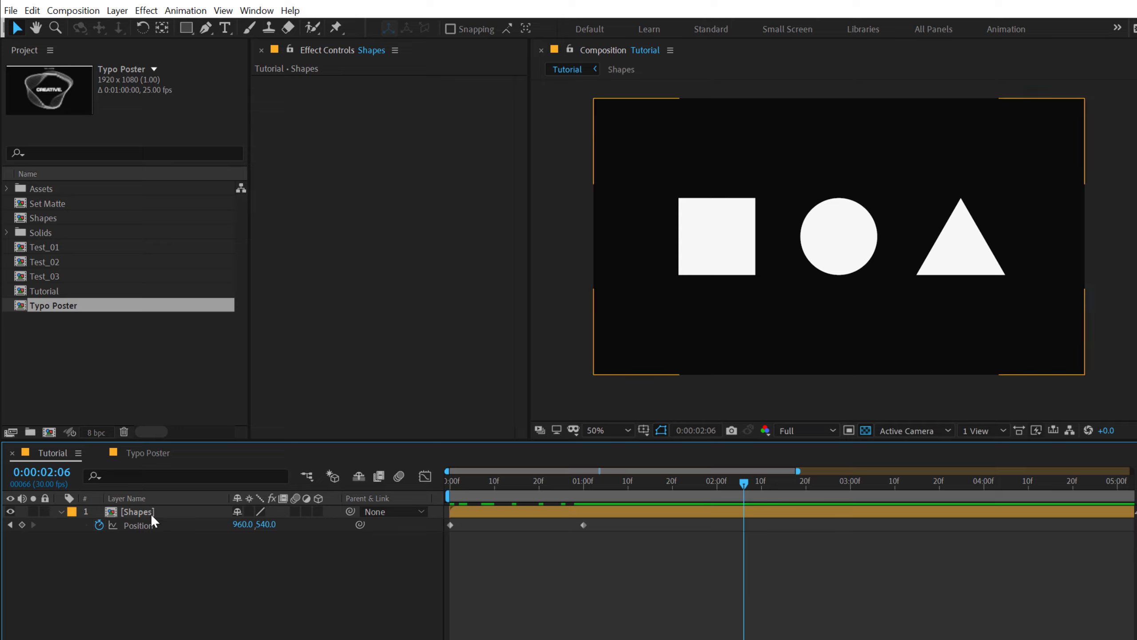
key(F2)
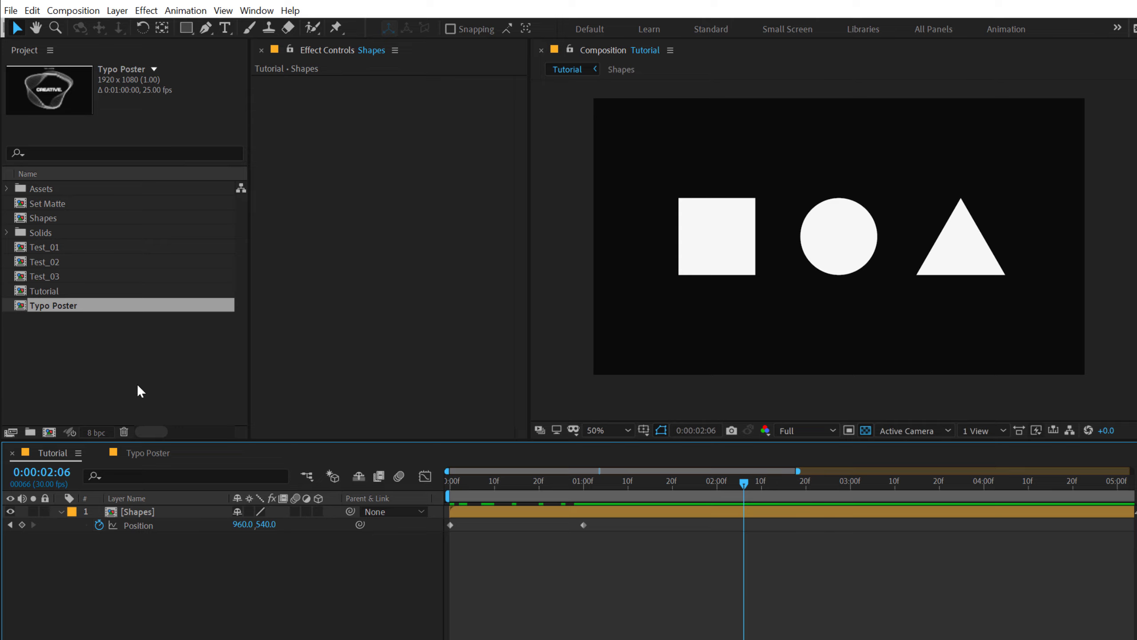
Replace the Shapes layer's source with the Typo Poster composition, keeping its position keyframes, and preview the animation.
click(137, 511)
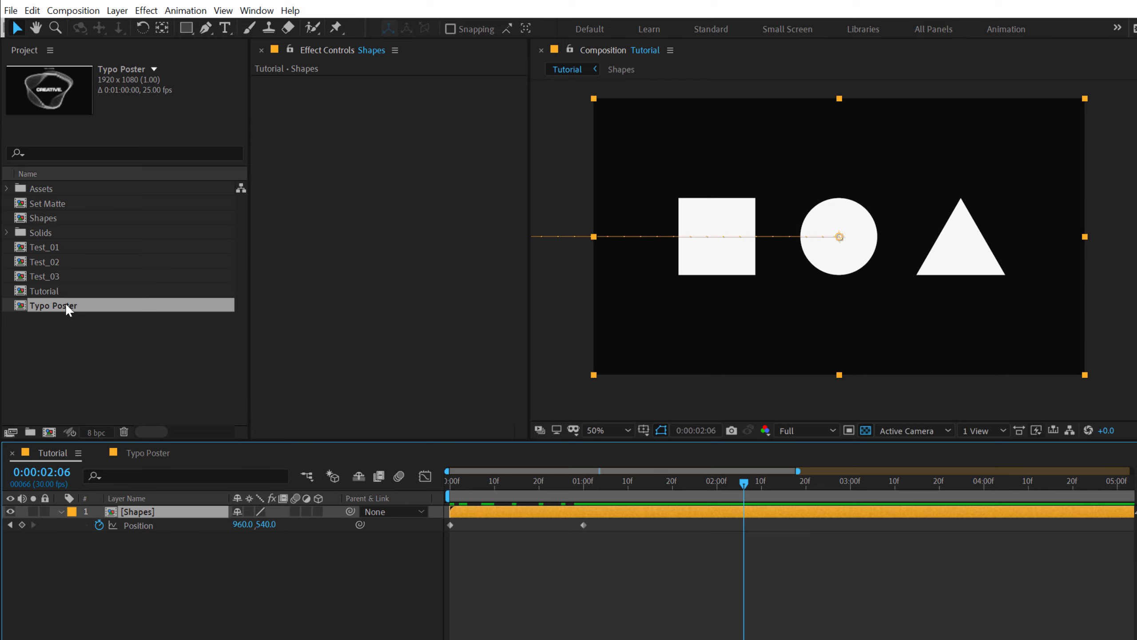
drag(66, 302, 136, 513)
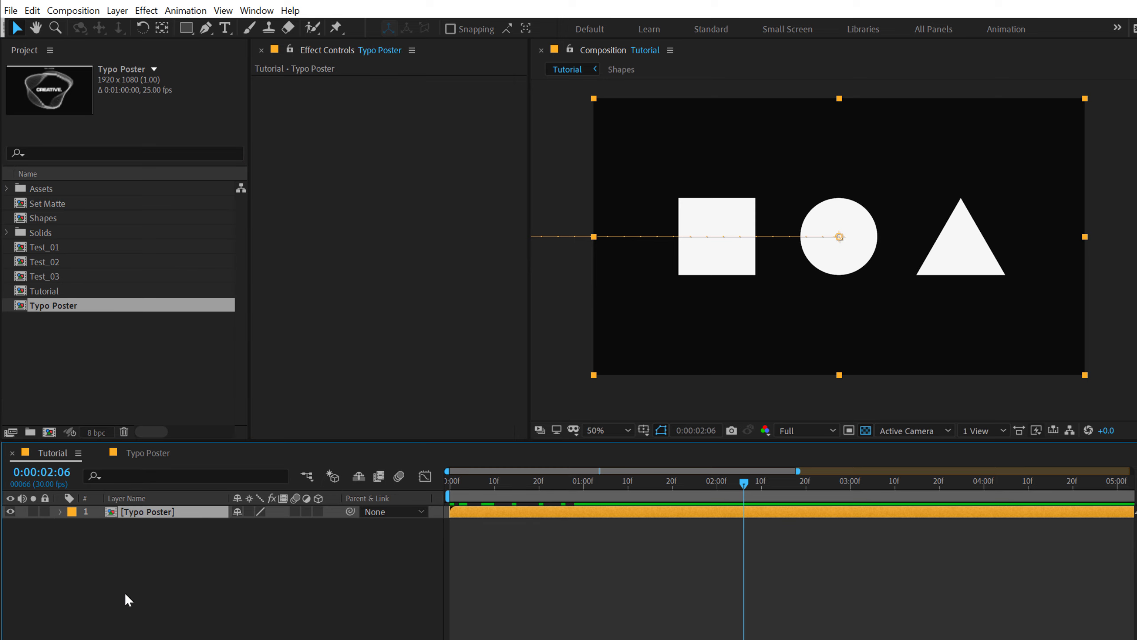
click(203, 544)
drag(465, 478, 574, 483)
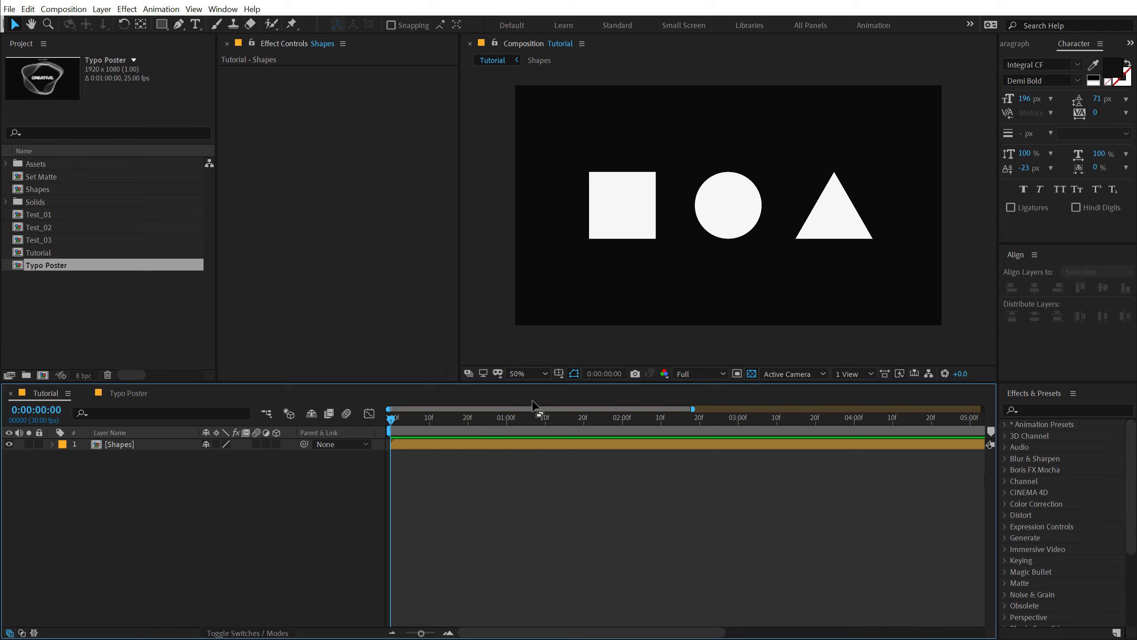
Try trimming the Shapes layer's end to about 2 seconds and extend it back to the end of the composition.
click(550, 445)
click(556, 460)
scroll(558, 460, down, 3)
click(759, 446)
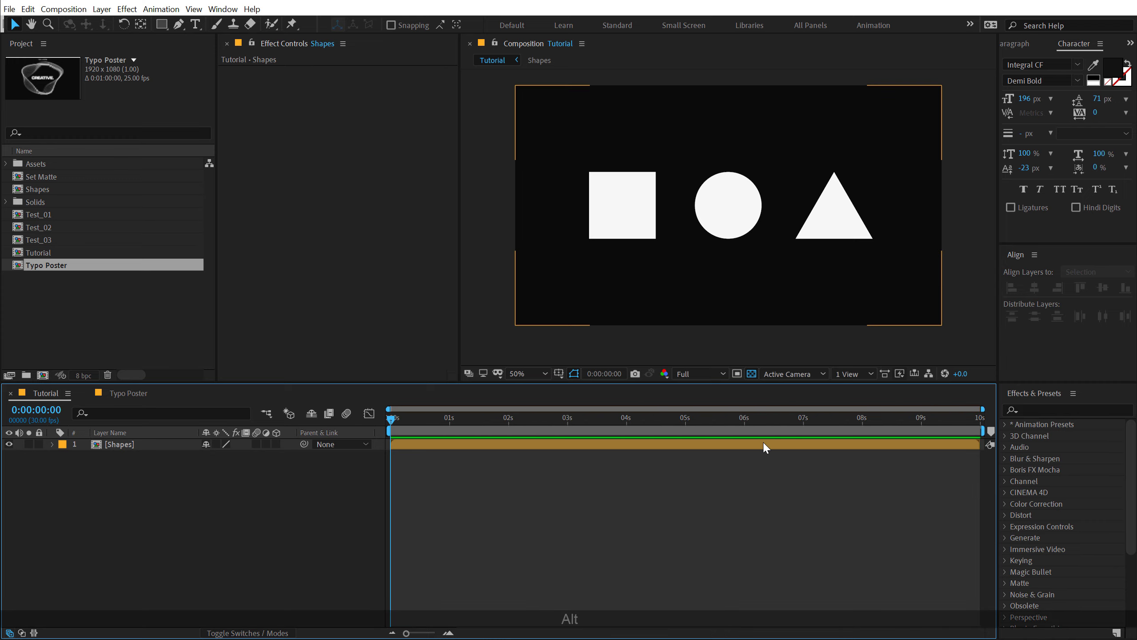
click(520, 446)
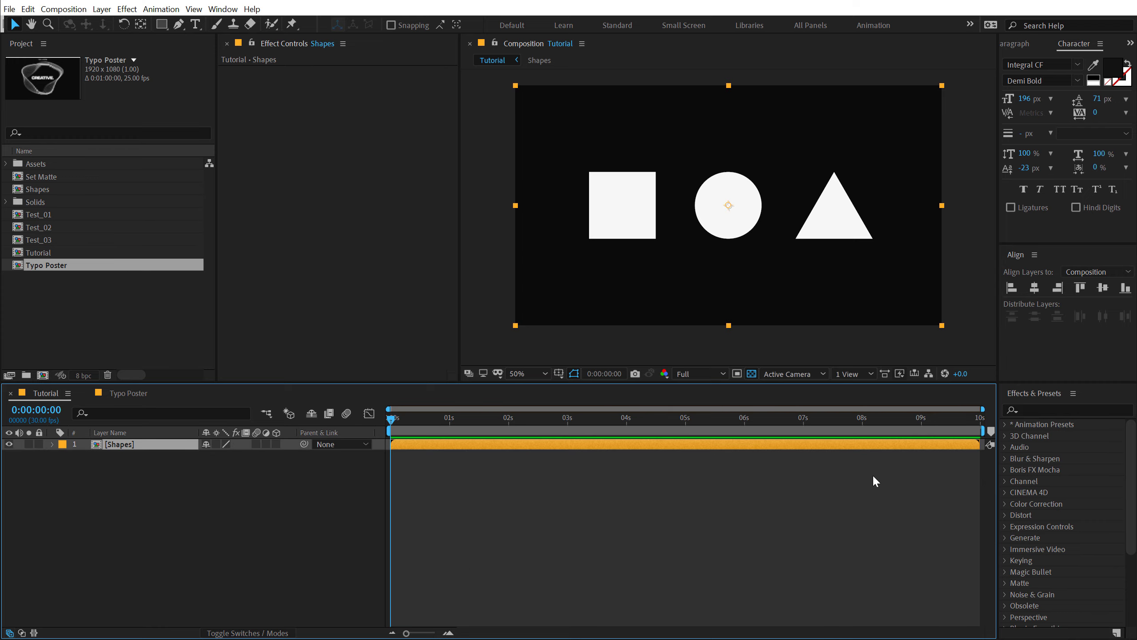
drag(981, 444, 510, 444)
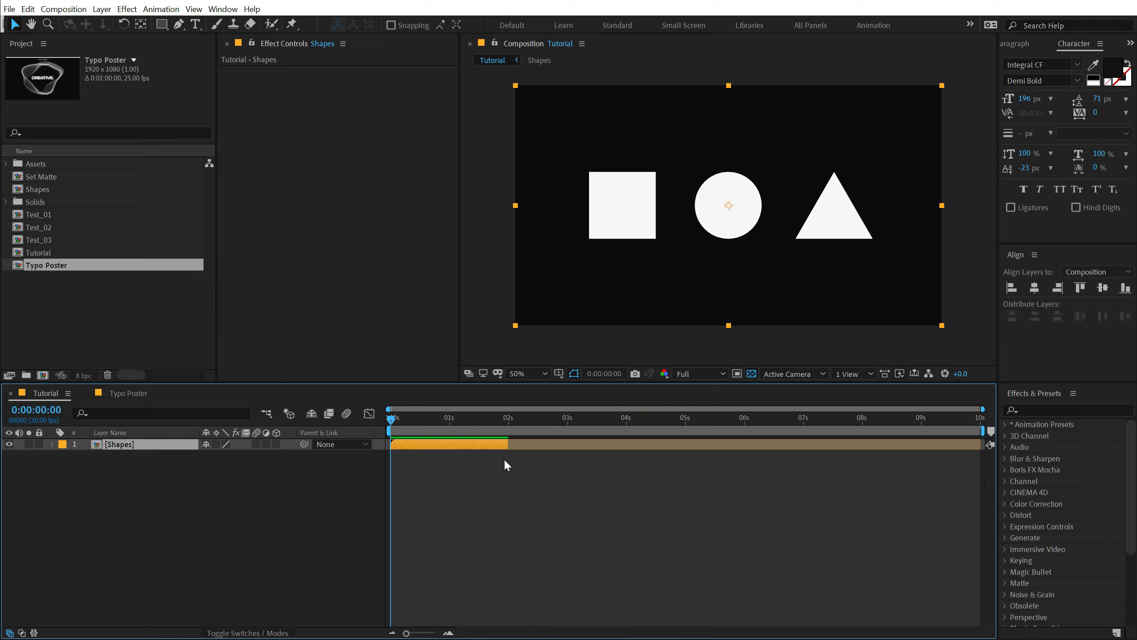
drag(512, 444, 979, 443)
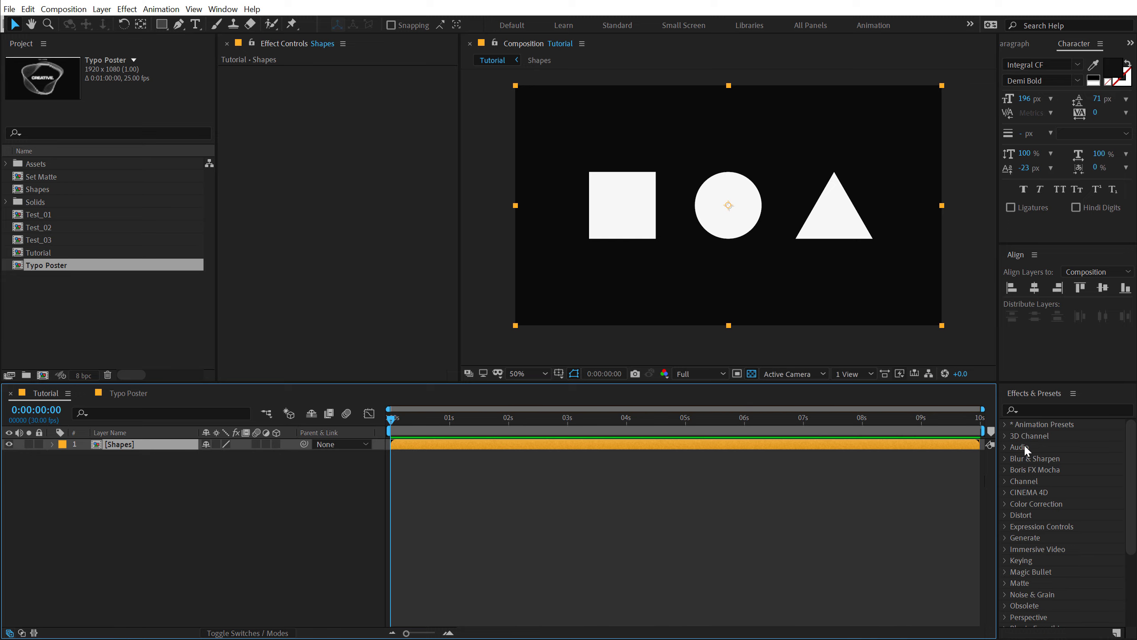
Inside the Shapes composition, trim the ends of the Square, Triangle and Red layers to about 6.7, 8.4 and 8.3 seconds.
double_click(130, 444)
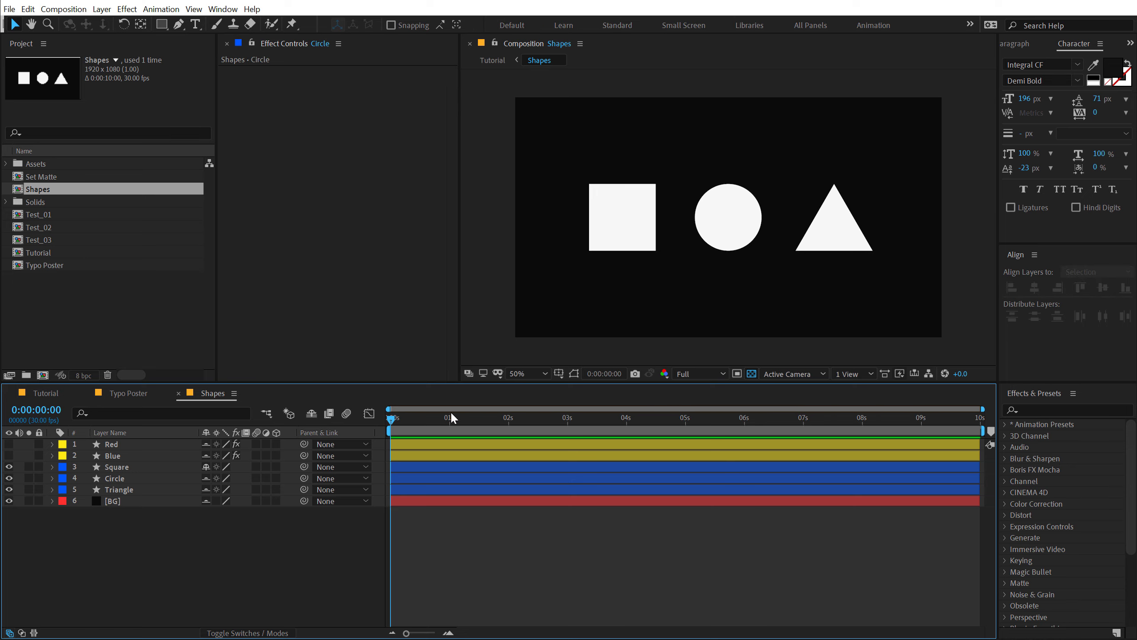
drag(451, 416, 510, 432)
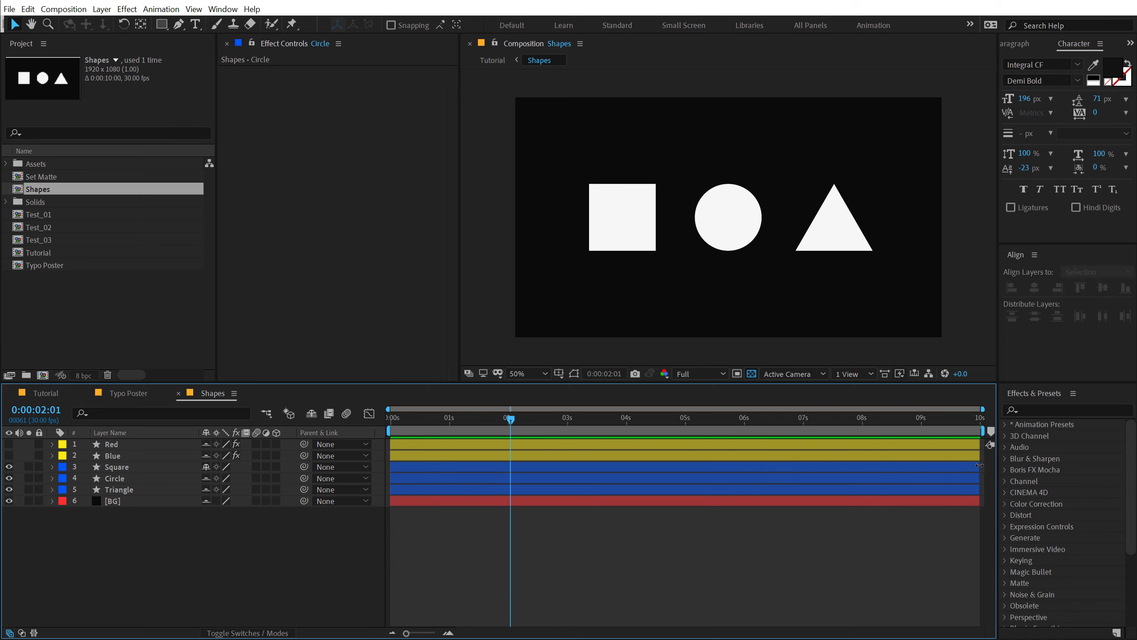
drag(975, 467, 785, 467)
drag(972, 490, 887, 492)
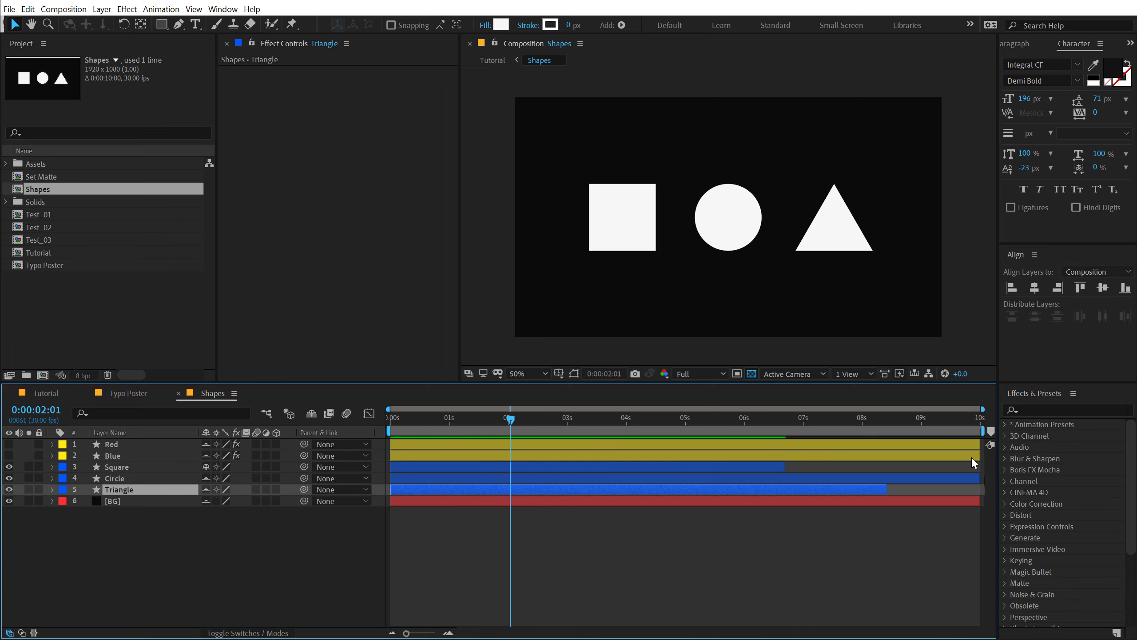
drag(978, 446, 878, 446)
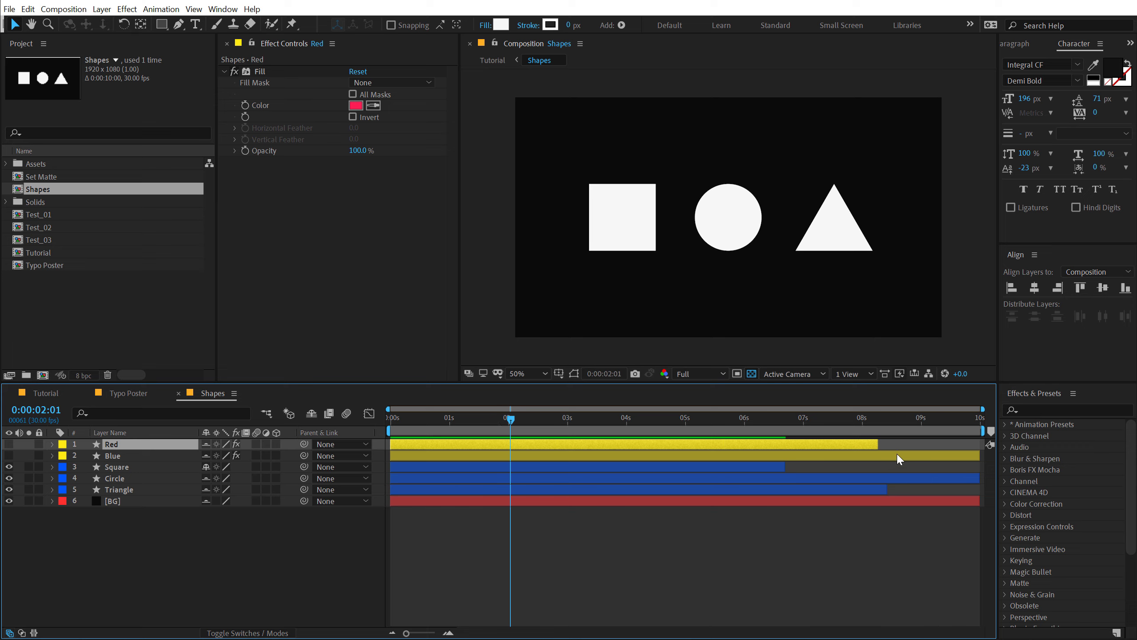
Try trimming the Red through Triangle layers together to 0:00:02:01 and Blue separately to about 2.6 seconds, and undo these trims.
shift+click(828, 490)
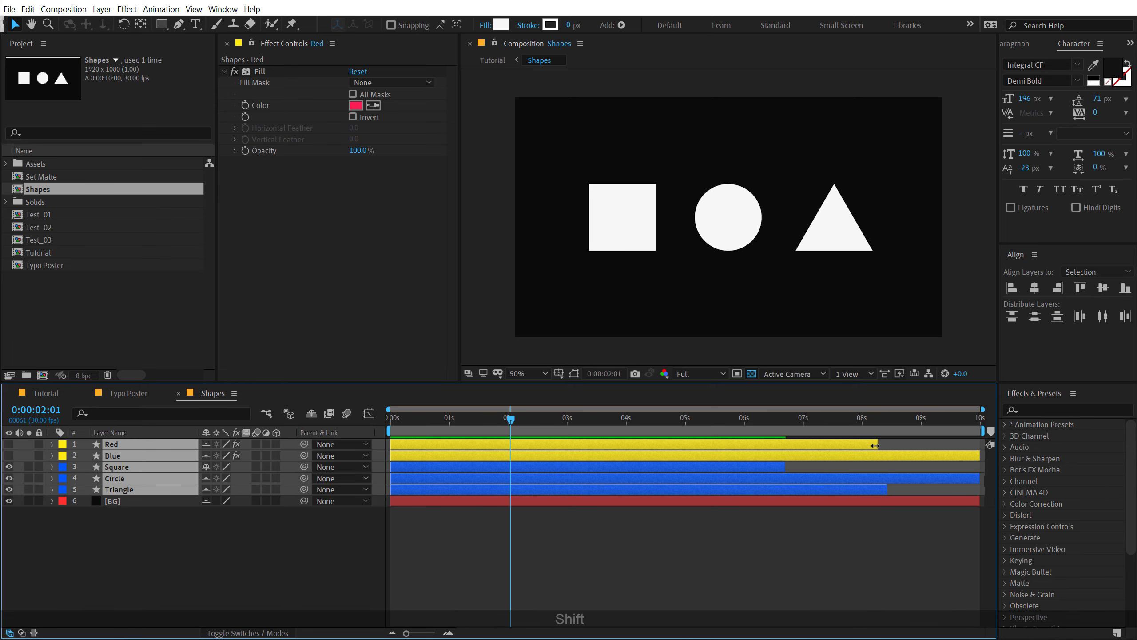
drag(876, 445, 510, 443)
click(611, 522)
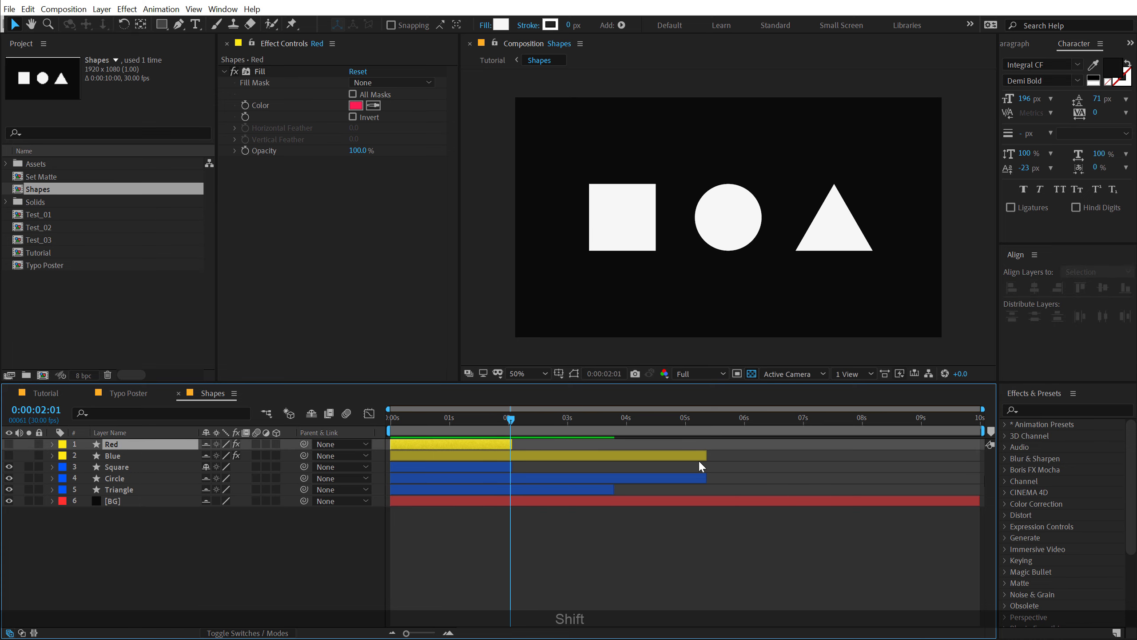
drag(706, 456, 543, 456)
key(ctrl+z)
key(ctrl+z)
key(ctrl+z)
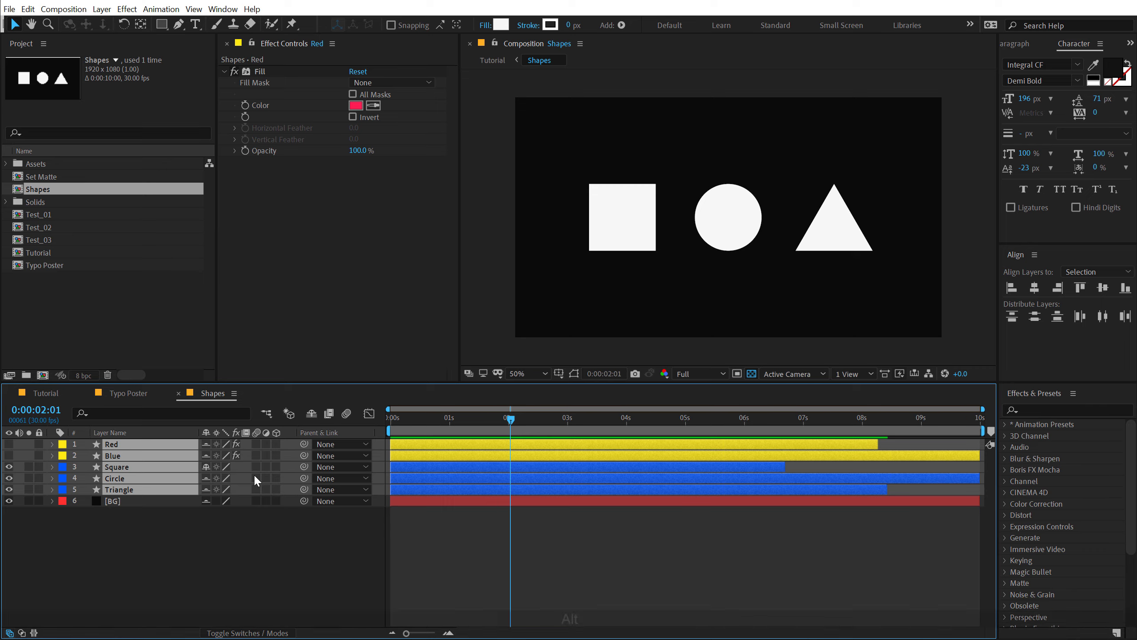
Trim the Red, Blue, Square, Circle and Triangle layers to end at 0:00:02:01 and start at 0:00:01:01.
key(alt+bracketright)
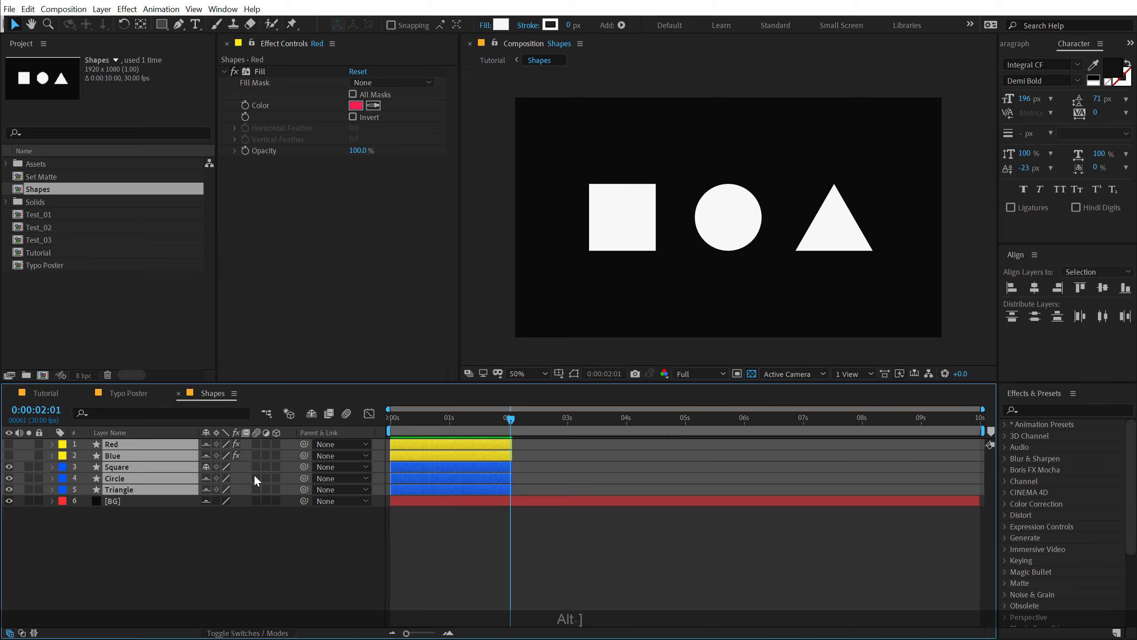
key(F2)
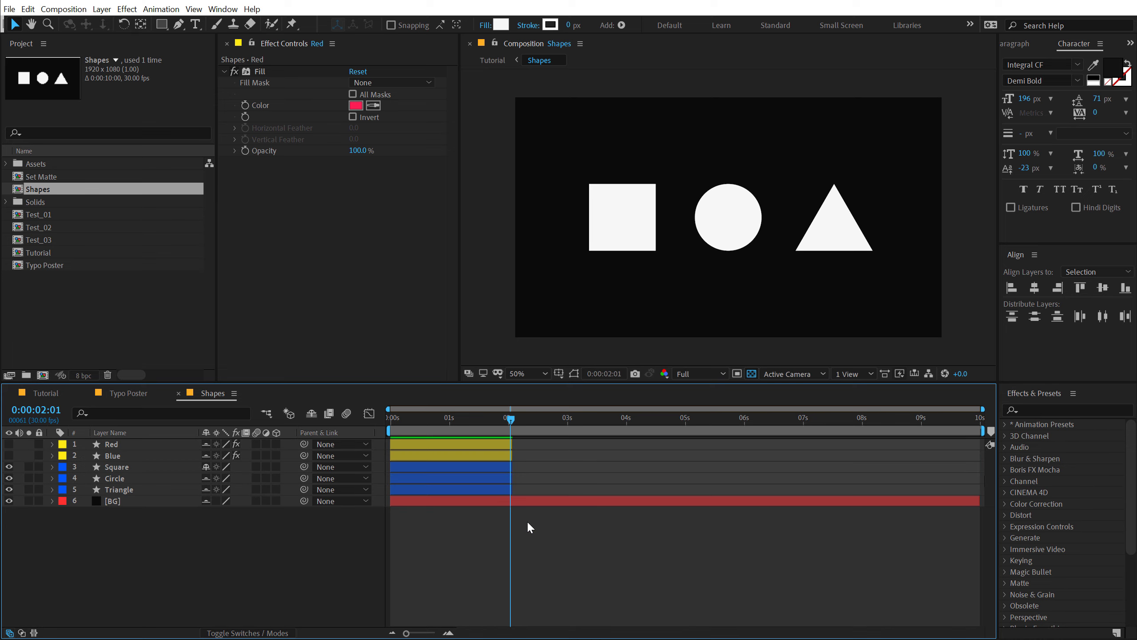
drag(506, 425, 451, 434)
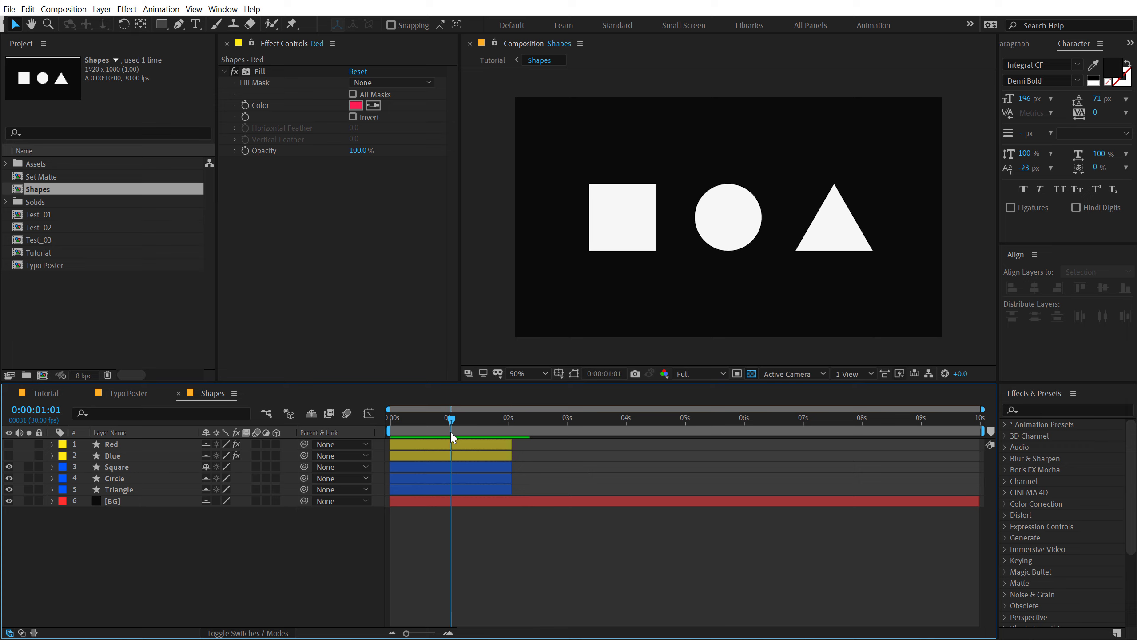
click(453, 443)
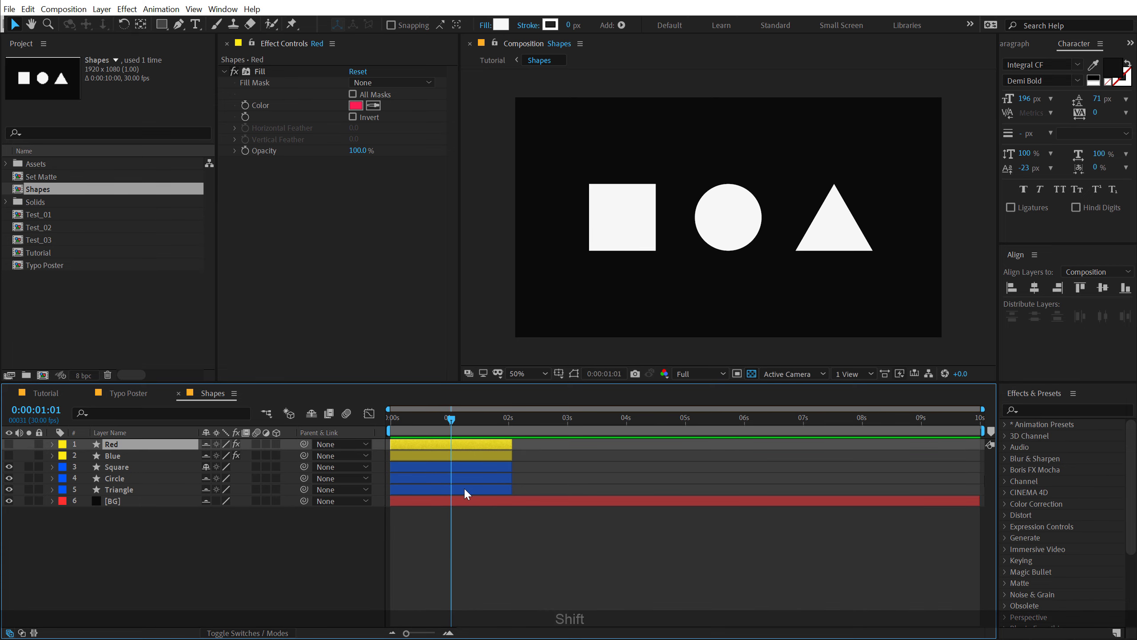
shift+click(464, 489)
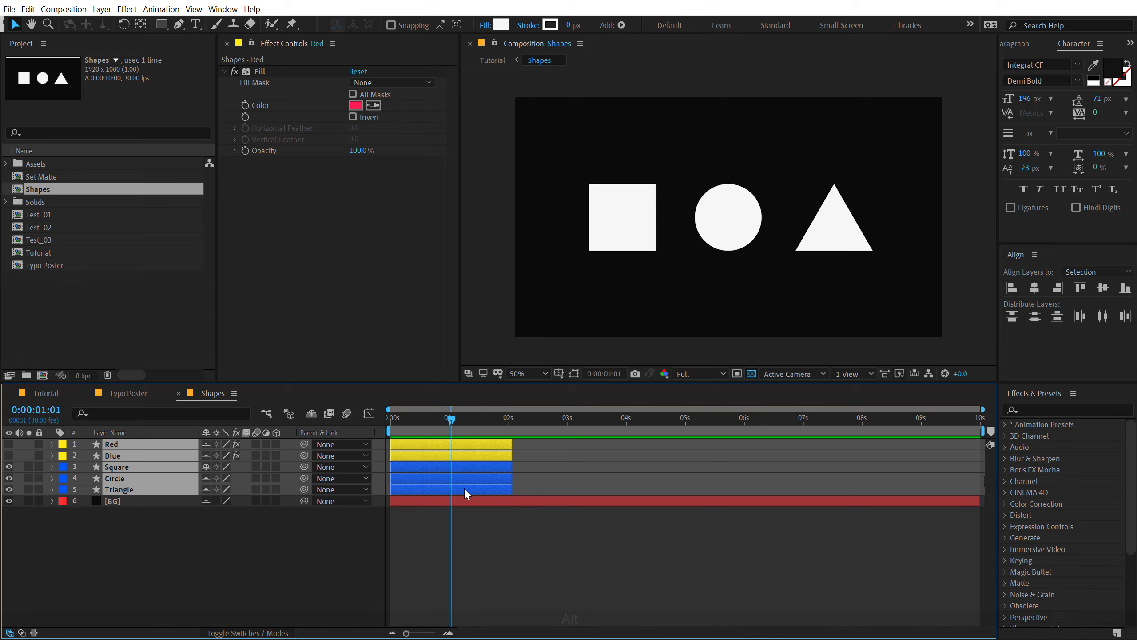
key(alt+bracketleft)
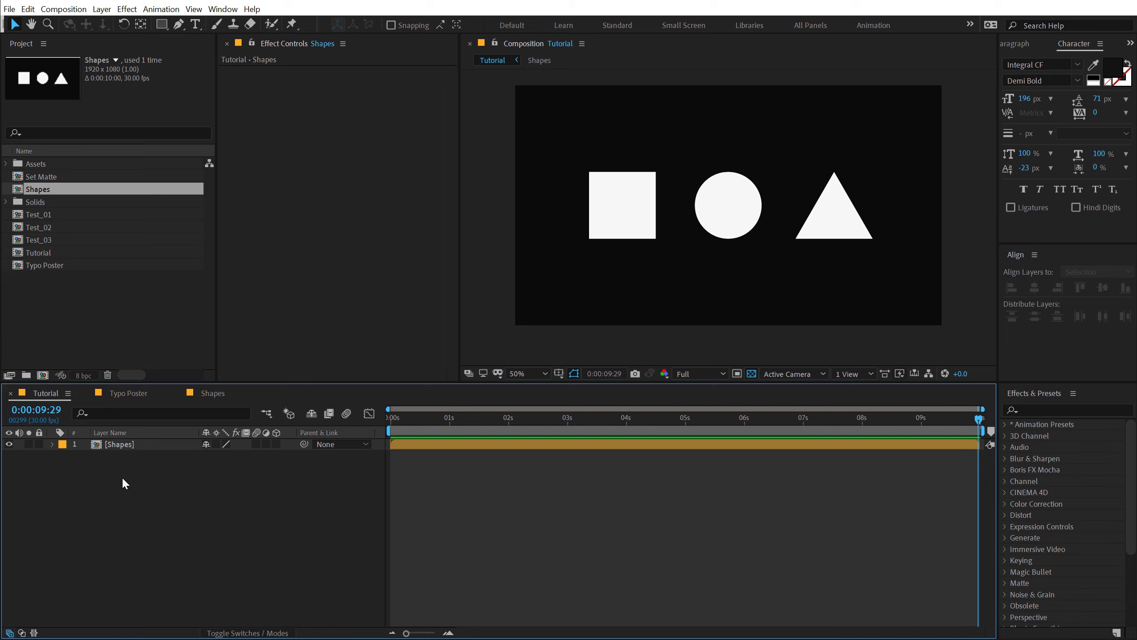
Try resizing the Tutorial composition to about 1269 x 321 px with its aspect ratio unlocked, and undo the change.
key(ctrl+k)
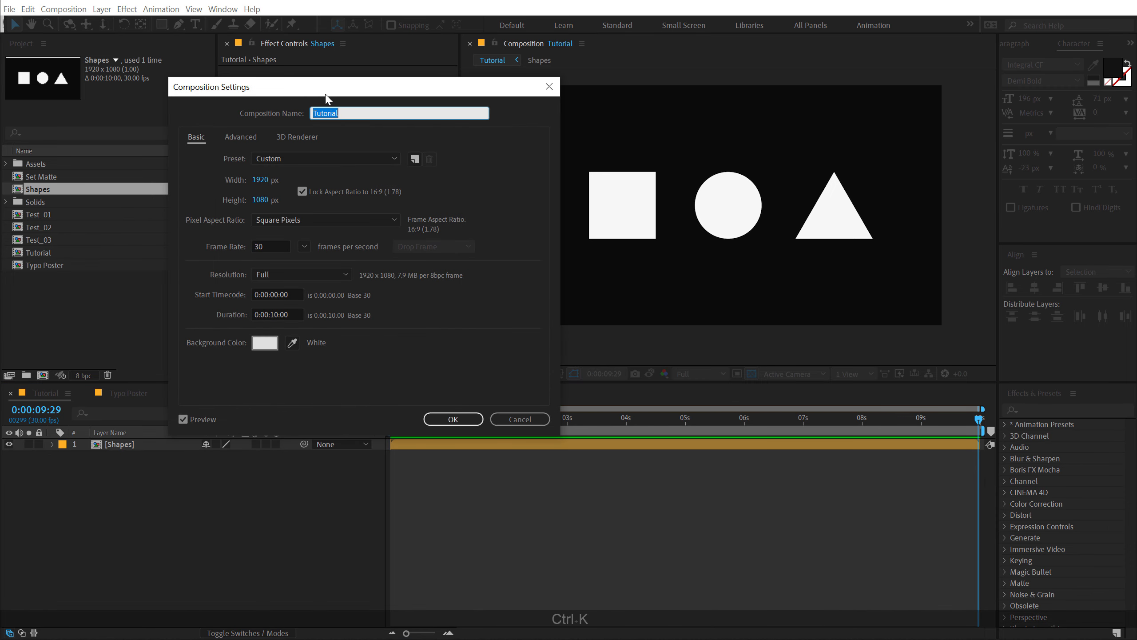
drag(327, 98, 344, 121)
click(318, 214)
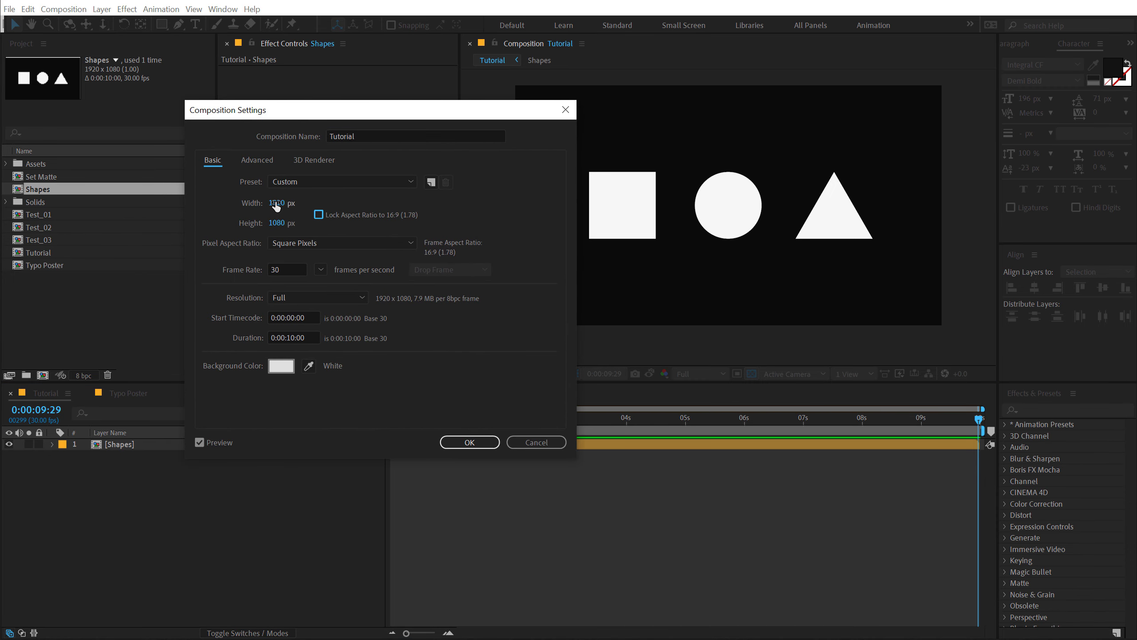
drag(276, 207, 146, 206)
drag(294, 115, 167, 119)
drag(150, 208, 41, 231)
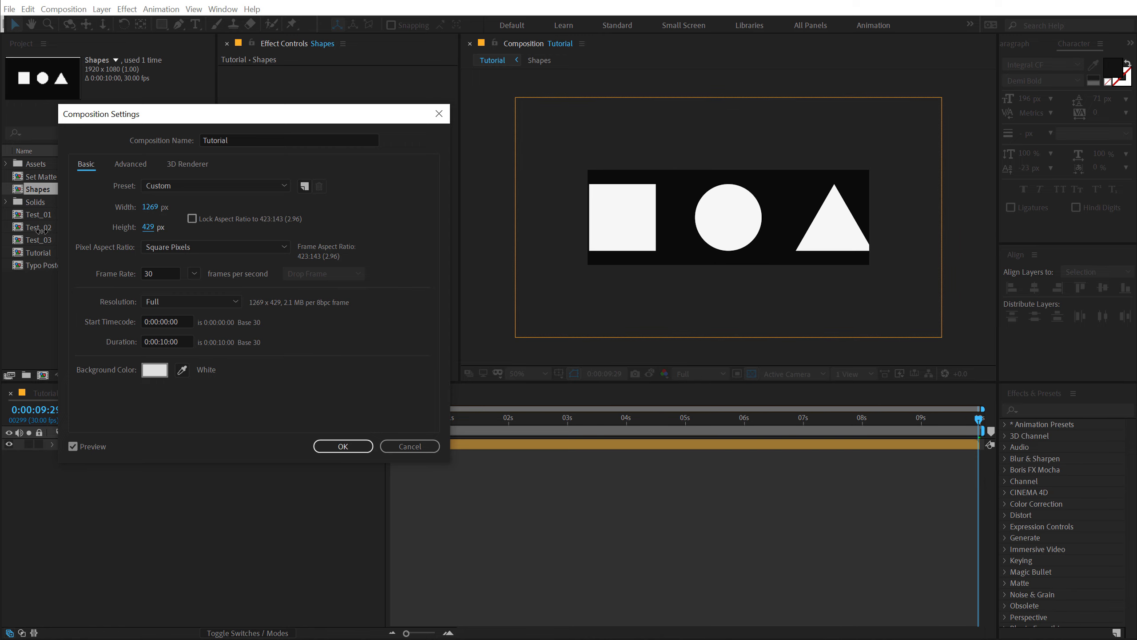
mouse_move(147, 228)
mouse_down()
mouse_move(116, 226)
mouse_move(126, 239)
mouse_move(128, 230)
mouse_up()
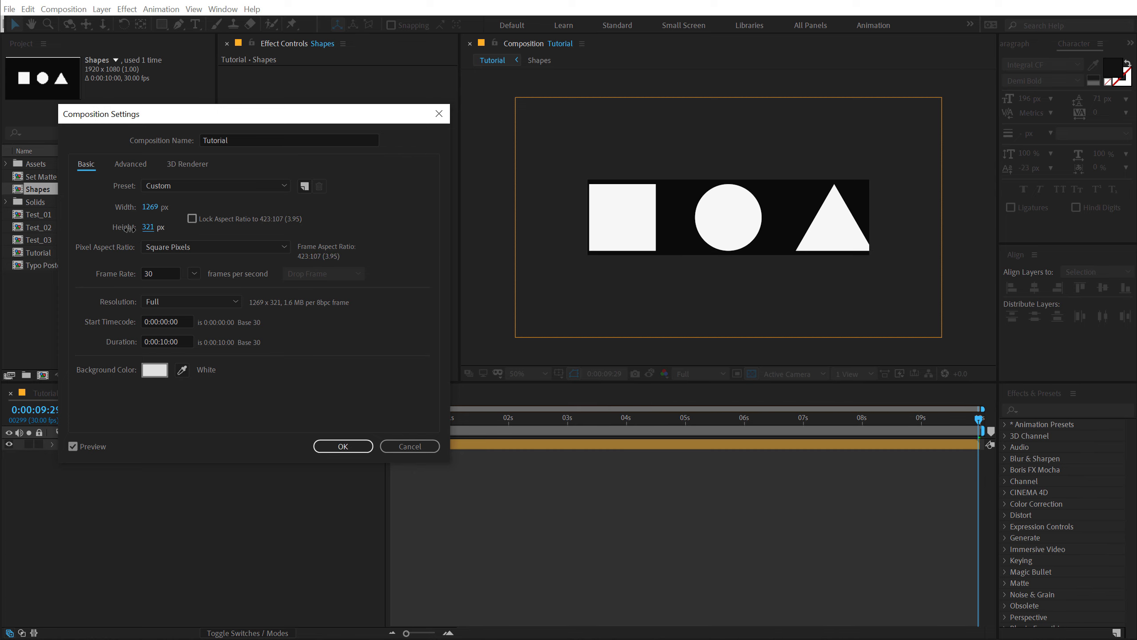
click(342, 446)
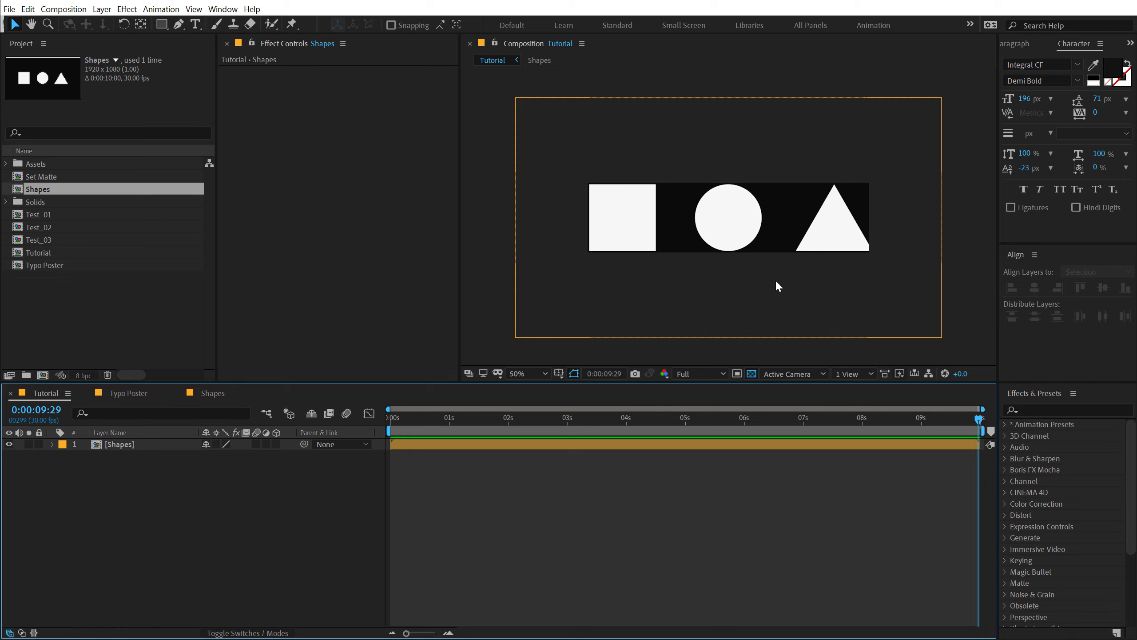
key(ctrl+z)
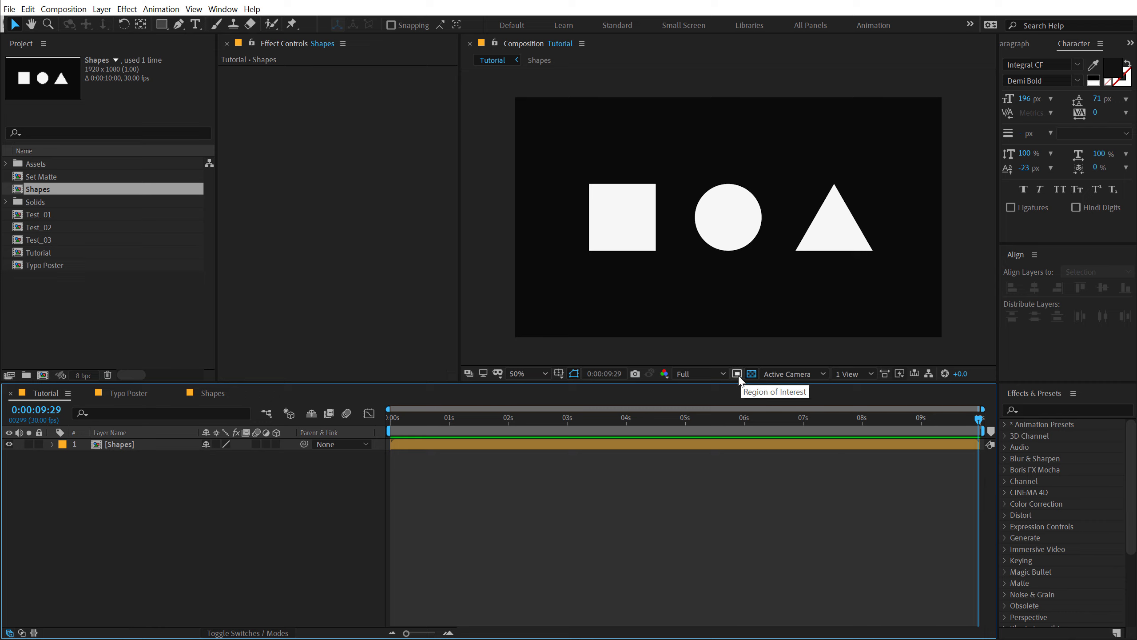
Draw a region of interest tightly around the square, circle and triangle, and crop the Tutorial composition to it.
click(737, 373)
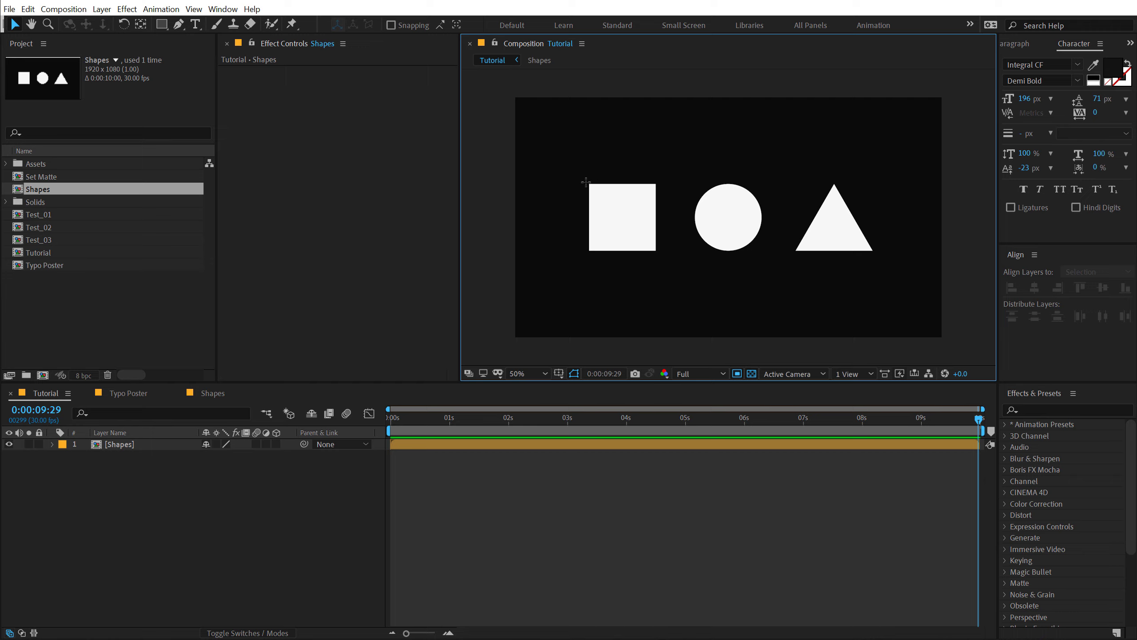
drag(586, 181, 875, 218)
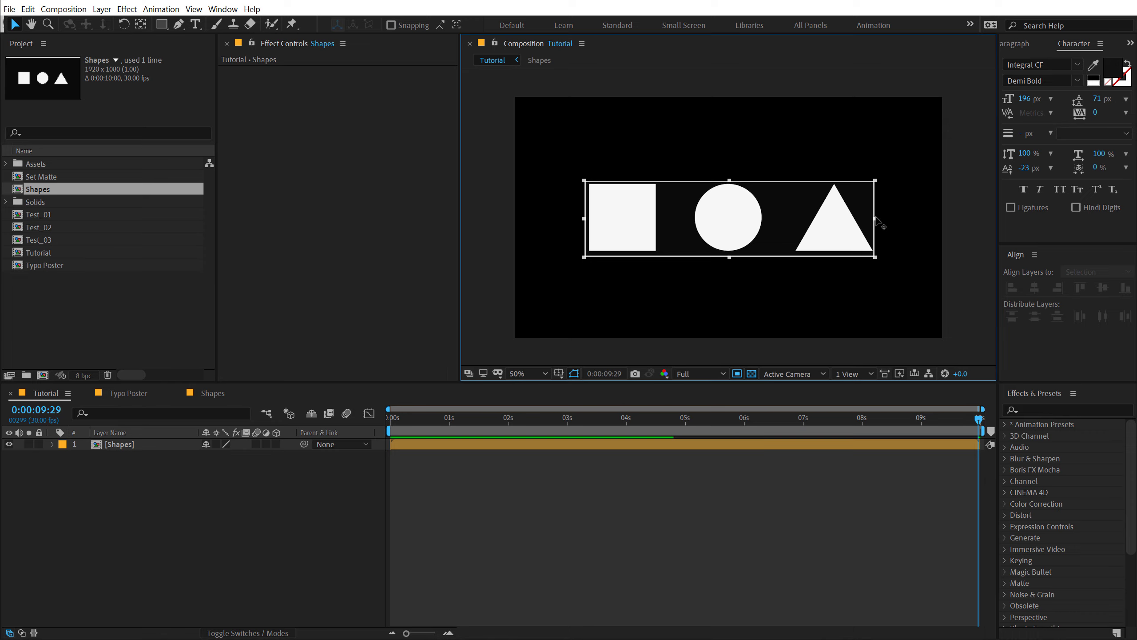
drag(729, 258, 729, 254)
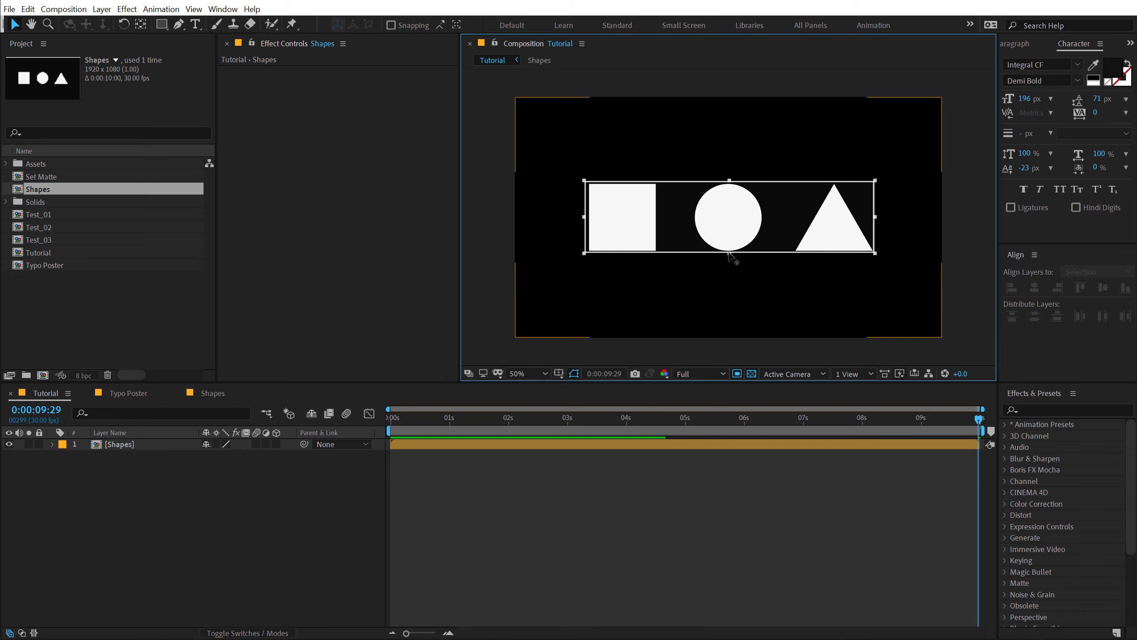
drag(584, 217, 588, 217)
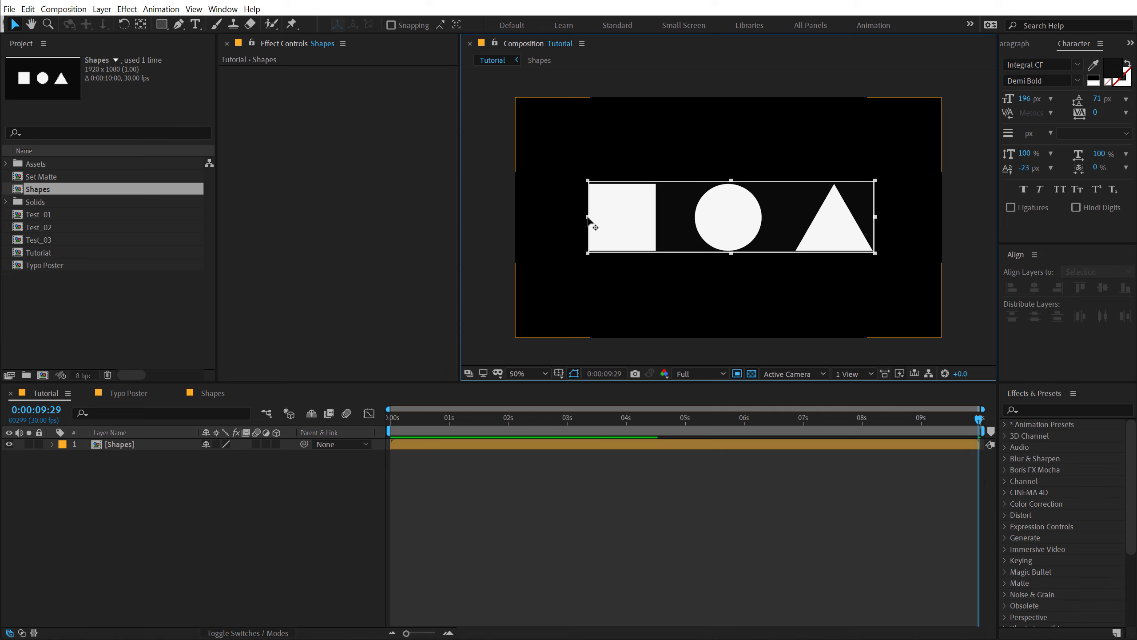
click(64, 10)
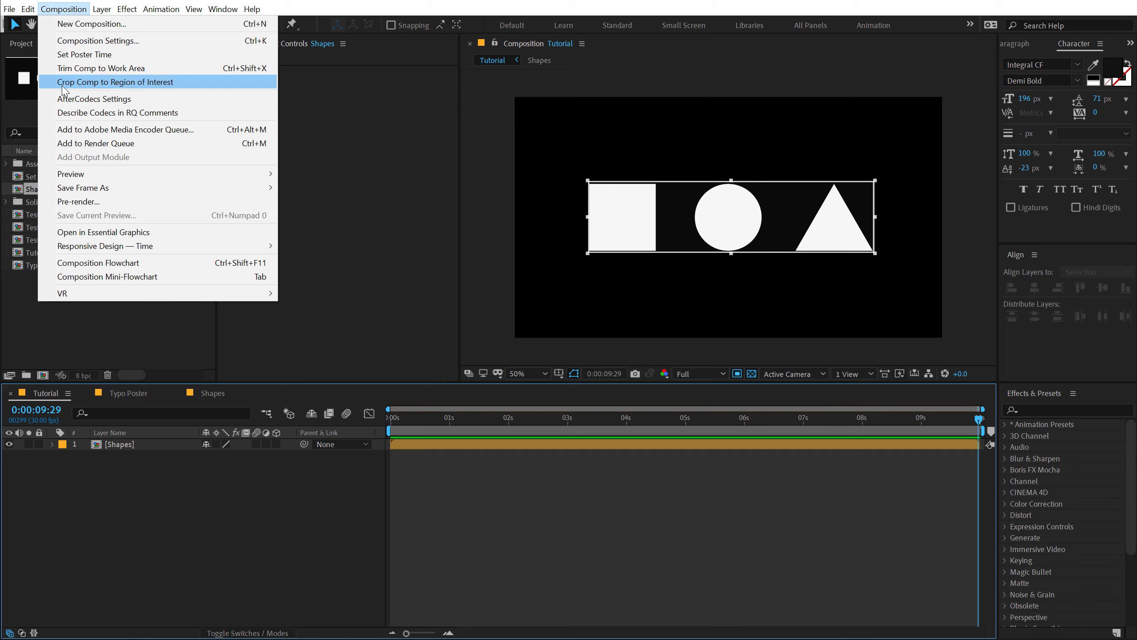
click(151, 85)
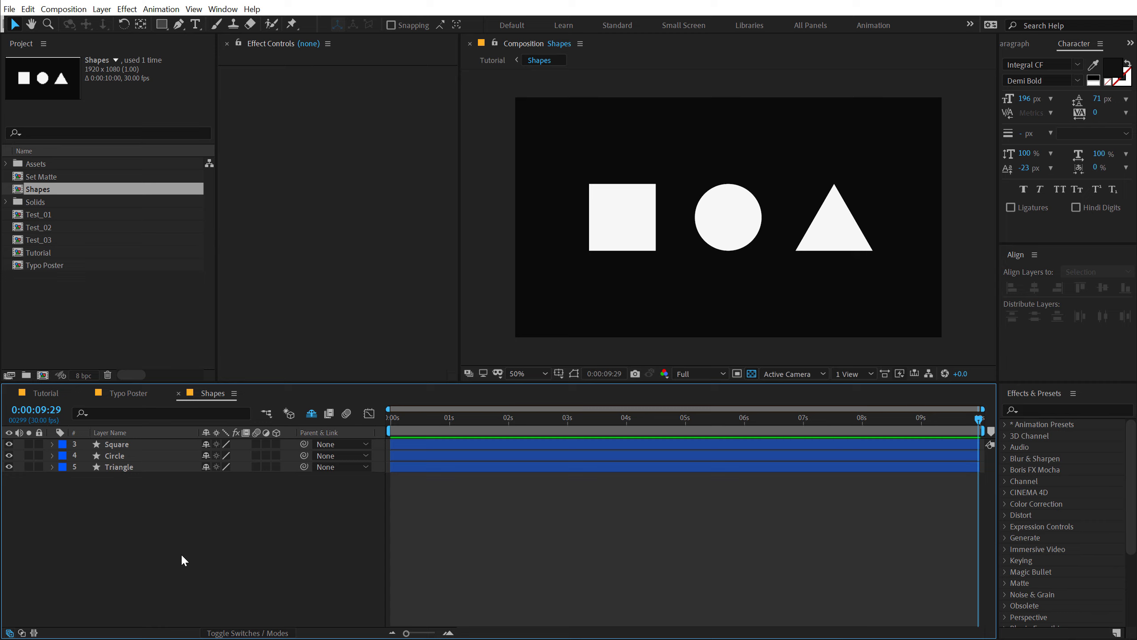
Try enlarging the Shapes composition to 3840 px wide with the aspect ratio locked to 16:9, and undo the resize.
key(ctrl+k)
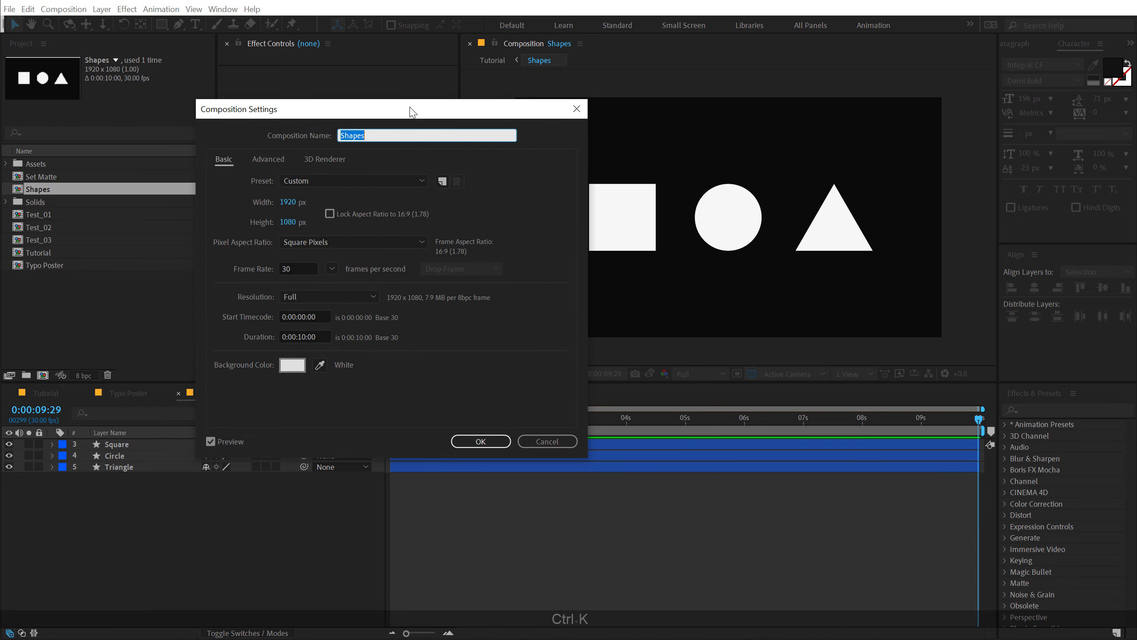
drag(410, 112, 380, 93)
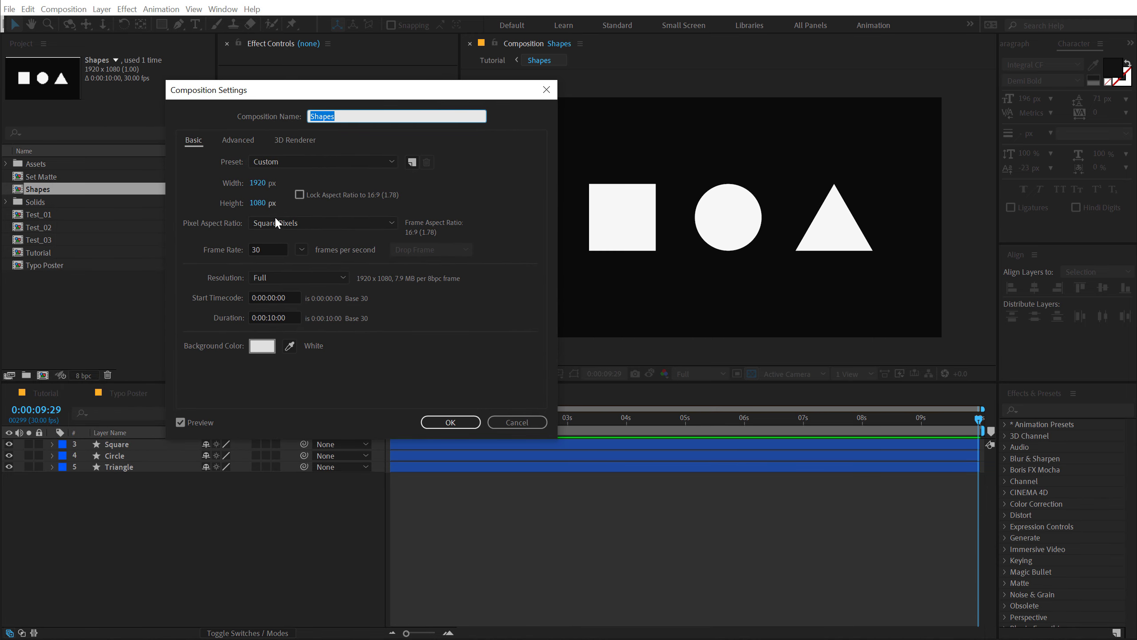
click(299, 195)
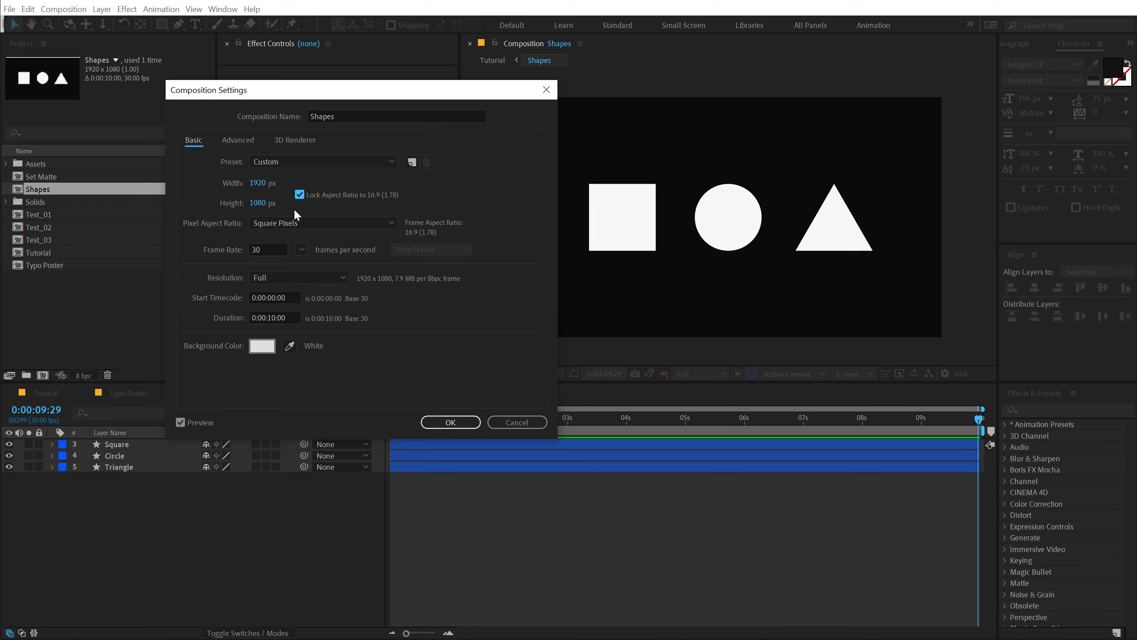
click(259, 183)
text(3840)
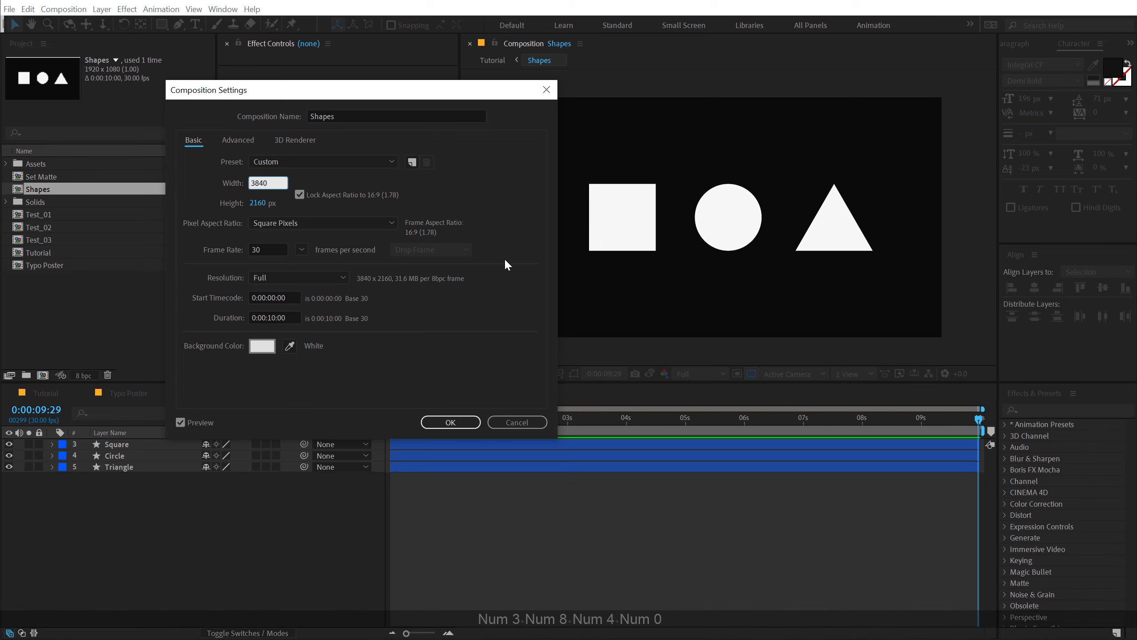
click(452, 422)
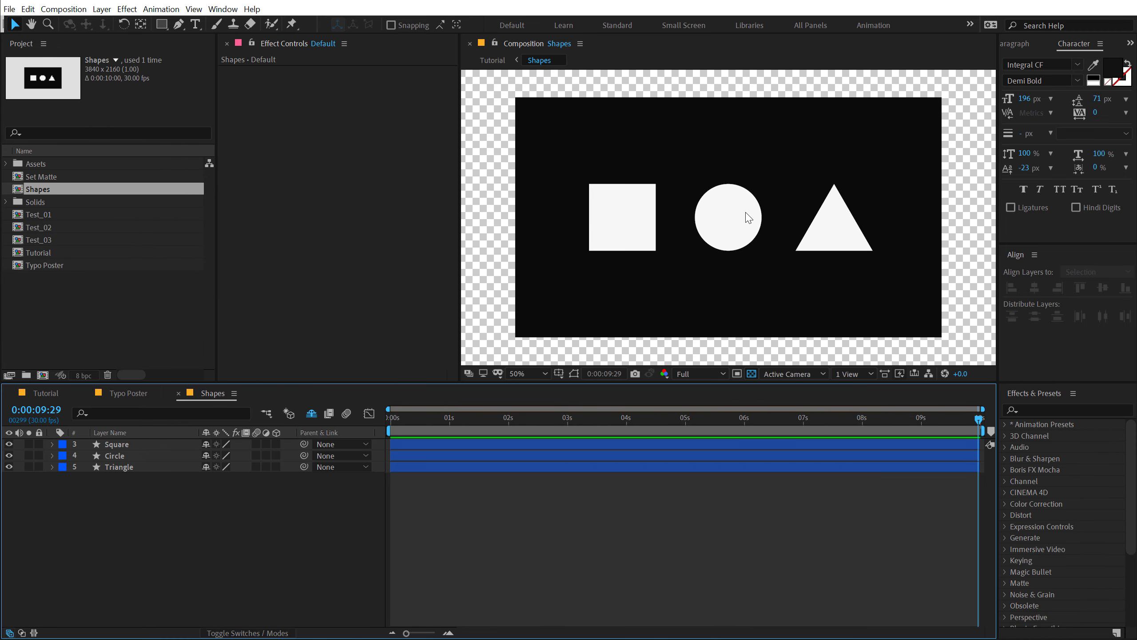
key(comma)
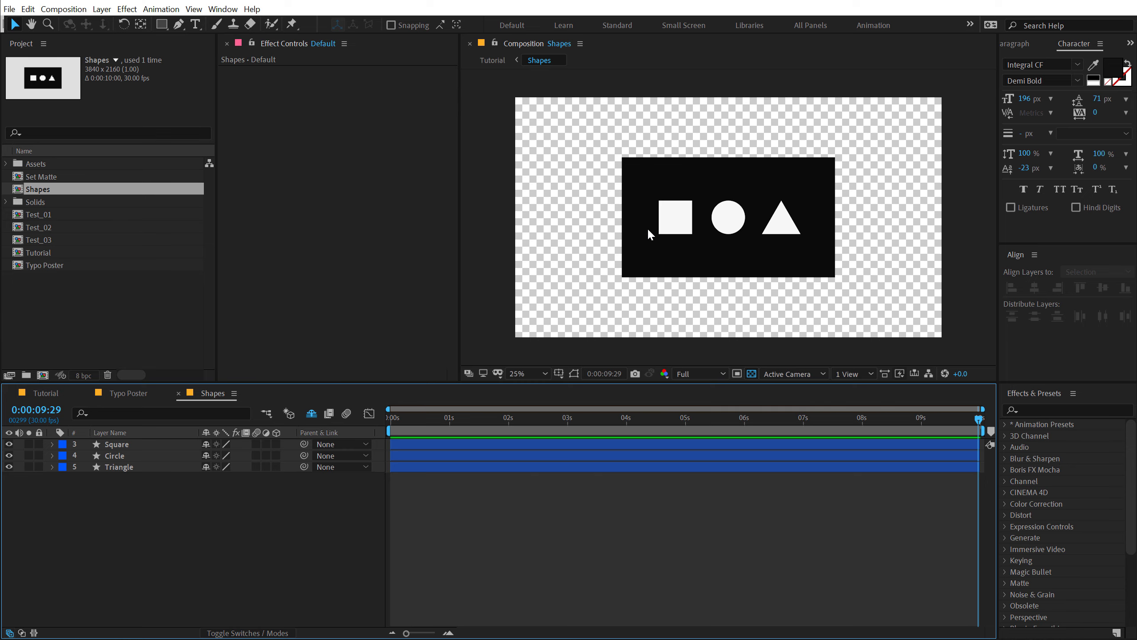
key(ctrl+z)
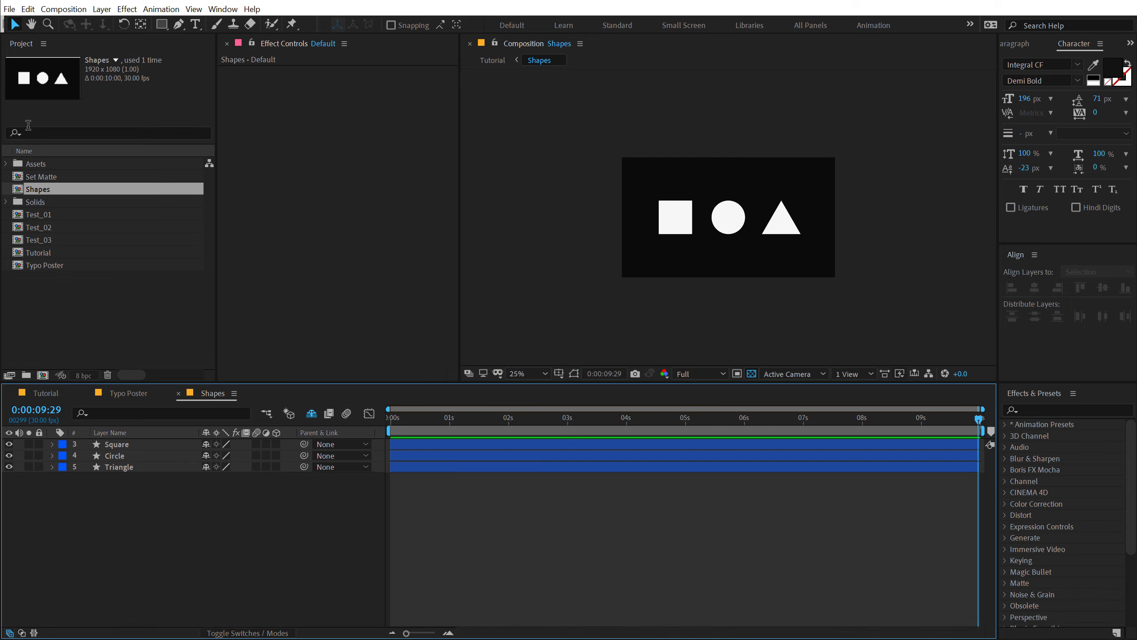
click(80, 304)
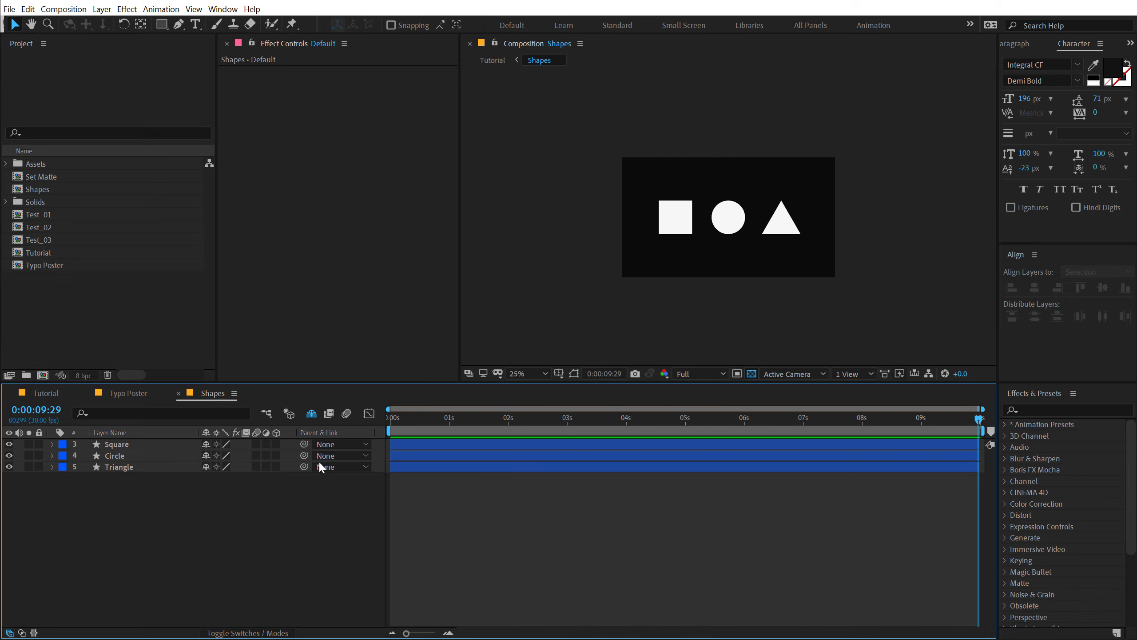
key(period)
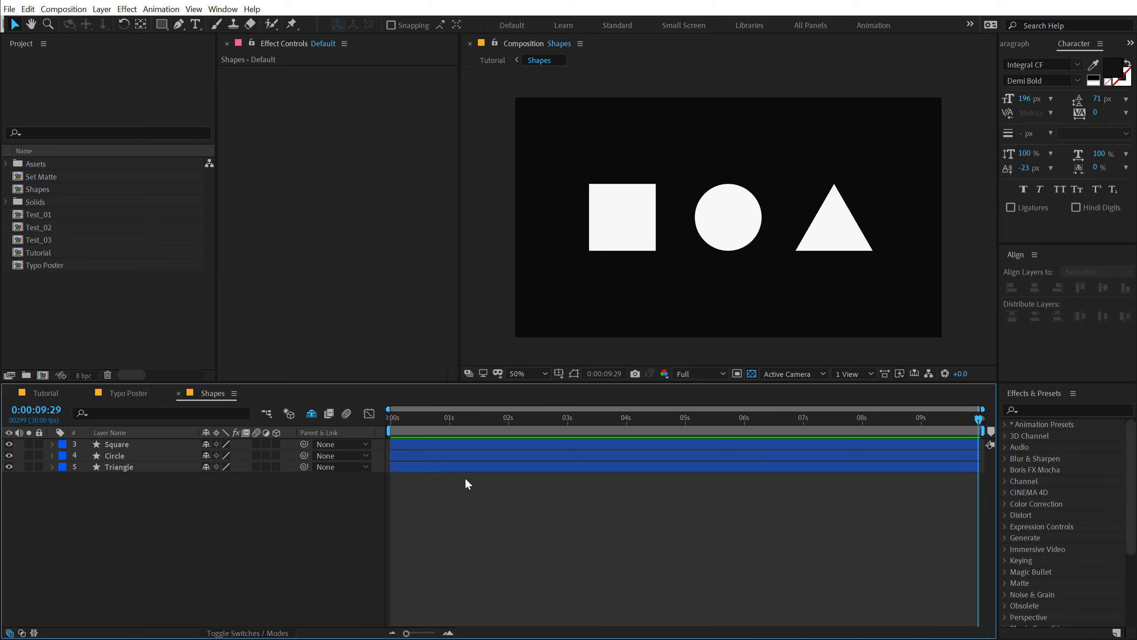
Scale the Shapes composition with its contents to a new comp width of 3840 using Scale Composition.jsx, and check its size settings.
click(9, 9)
mouse_move(155, 337)
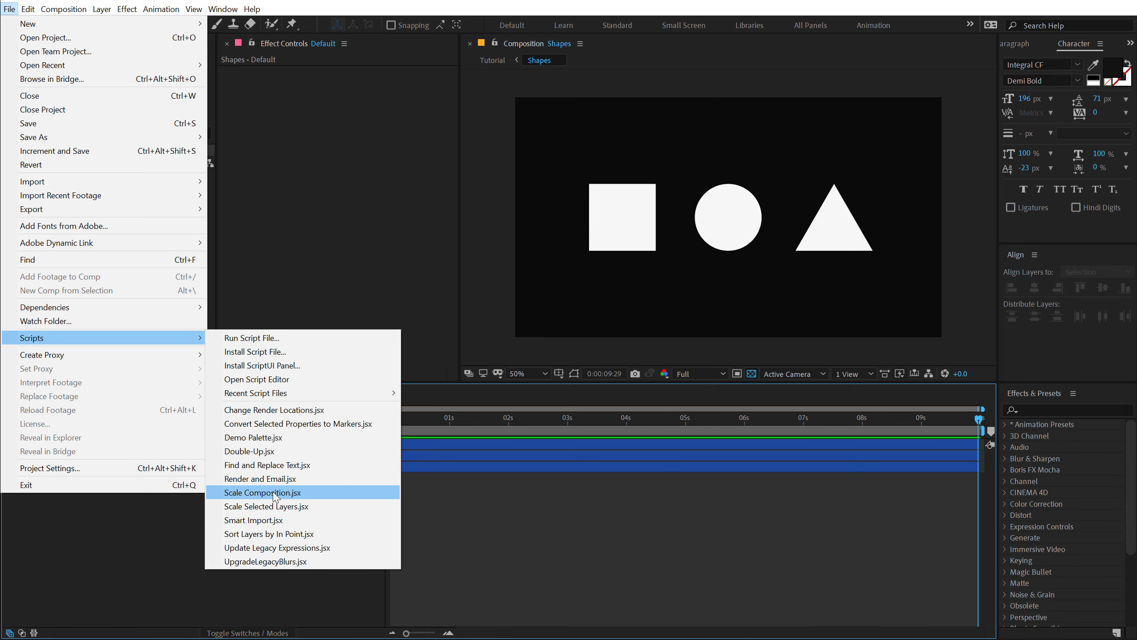
click(274, 492)
drag(561, 116, 396, 192)
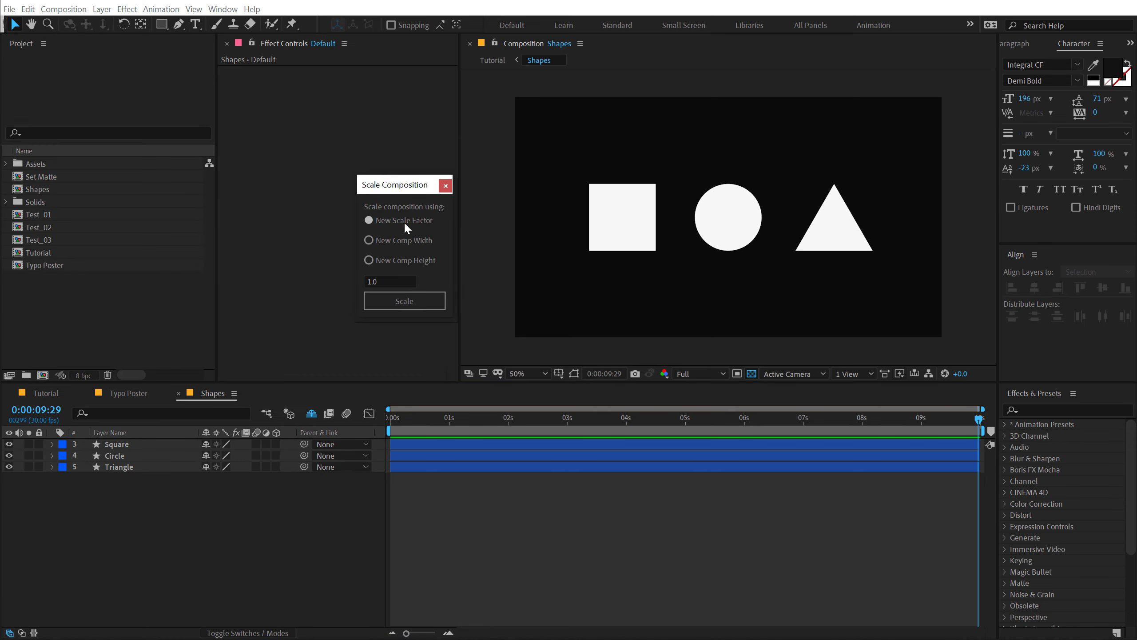
click(369, 239)
drag(399, 278, 362, 278)
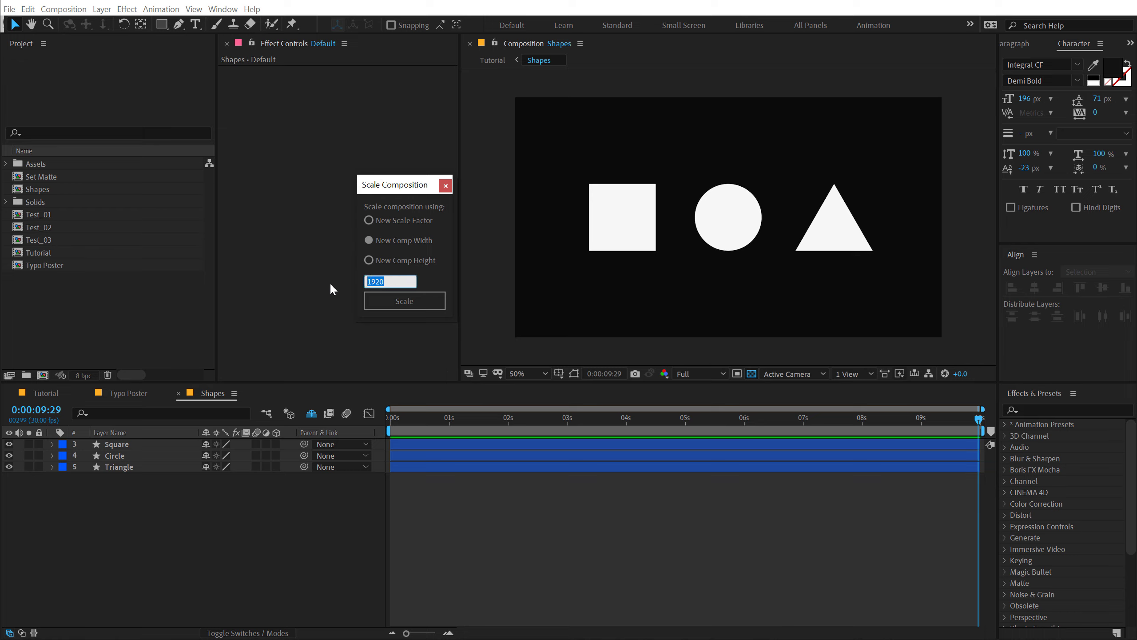
text(3840)
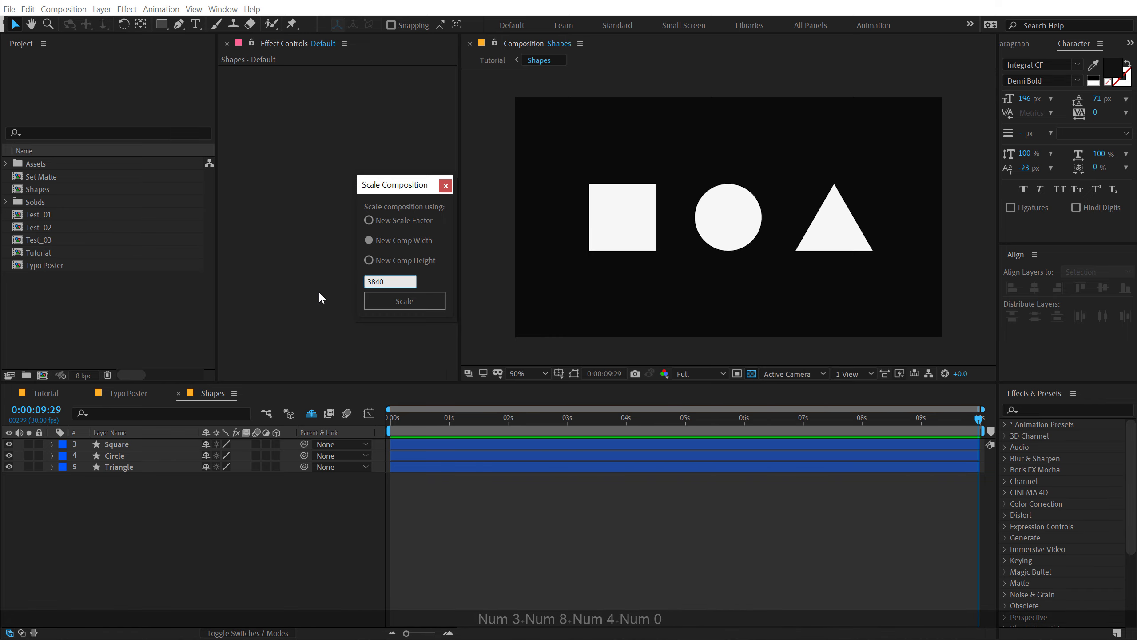
click(421, 308)
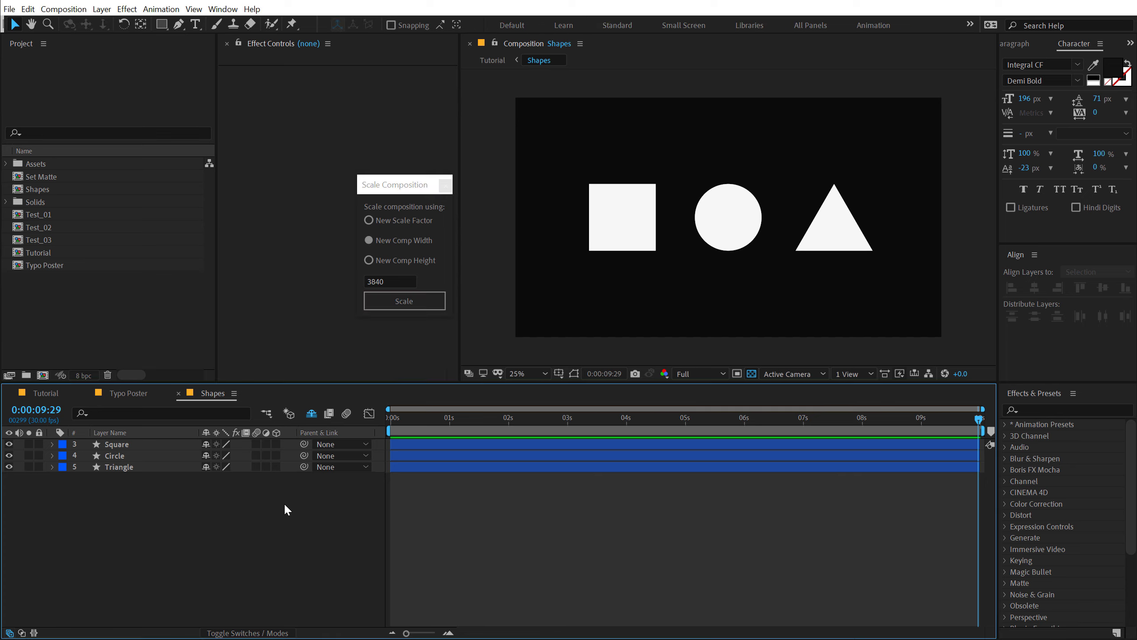
key(ctrl+k)
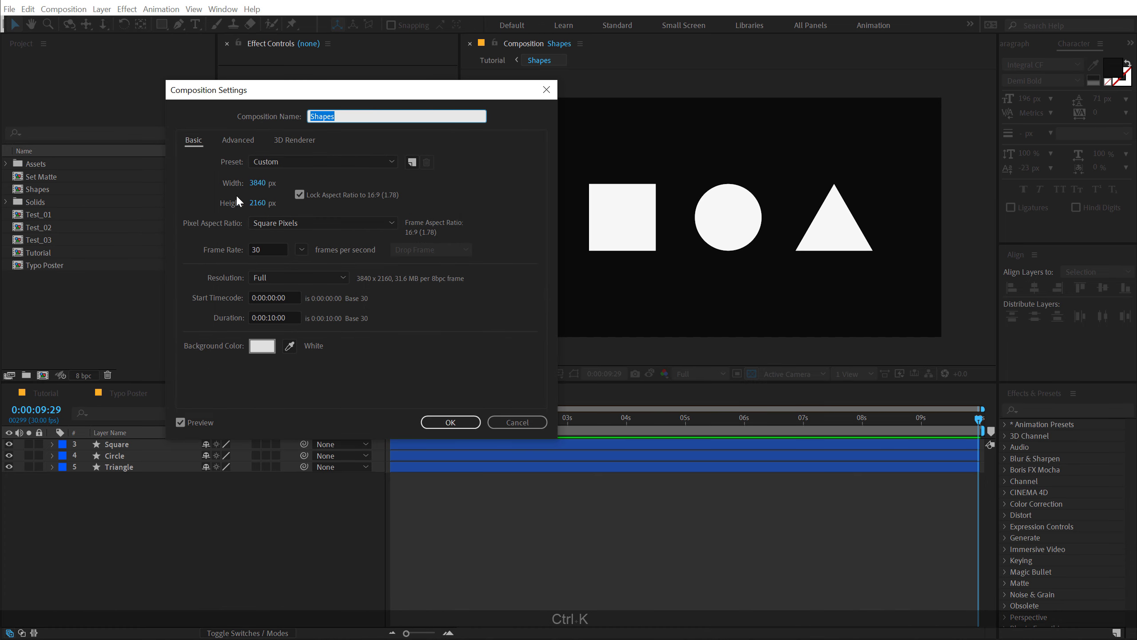
click(521, 421)
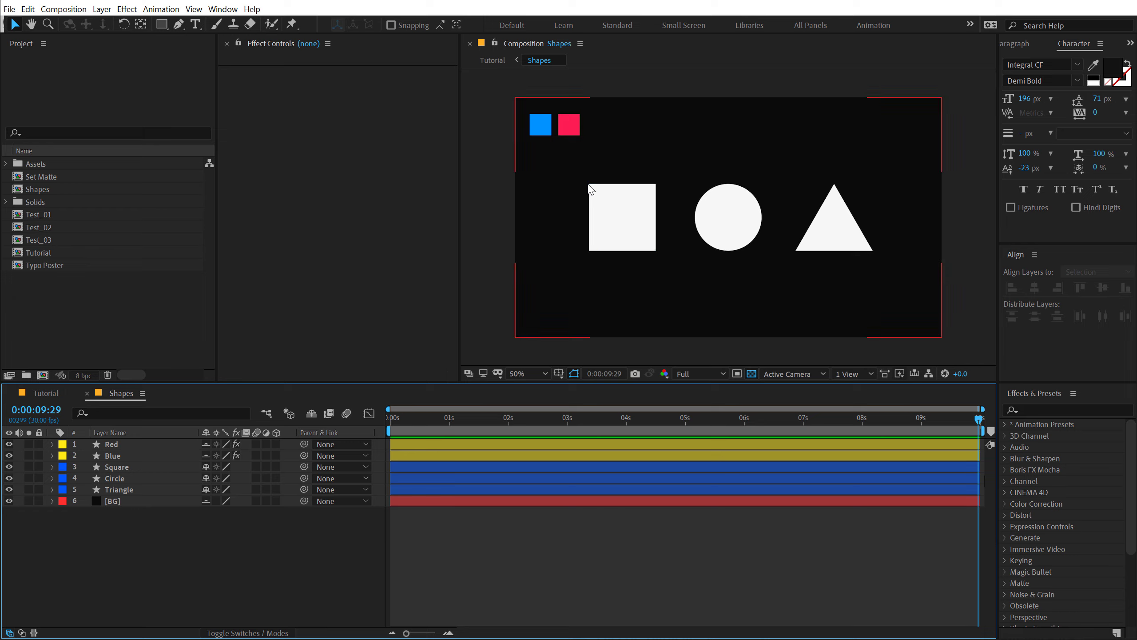
Check the blue and red squares in the Tutorial composition, and make the Red and Blue layers in Shapes guide layers.
click(546, 135)
click(570, 129)
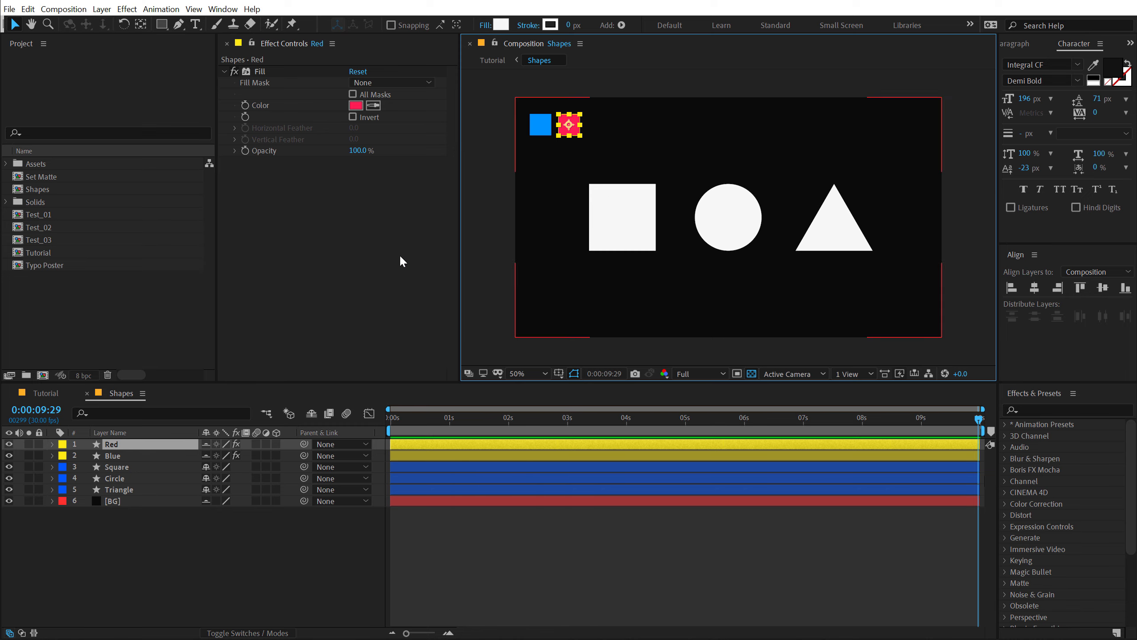
click(48, 394)
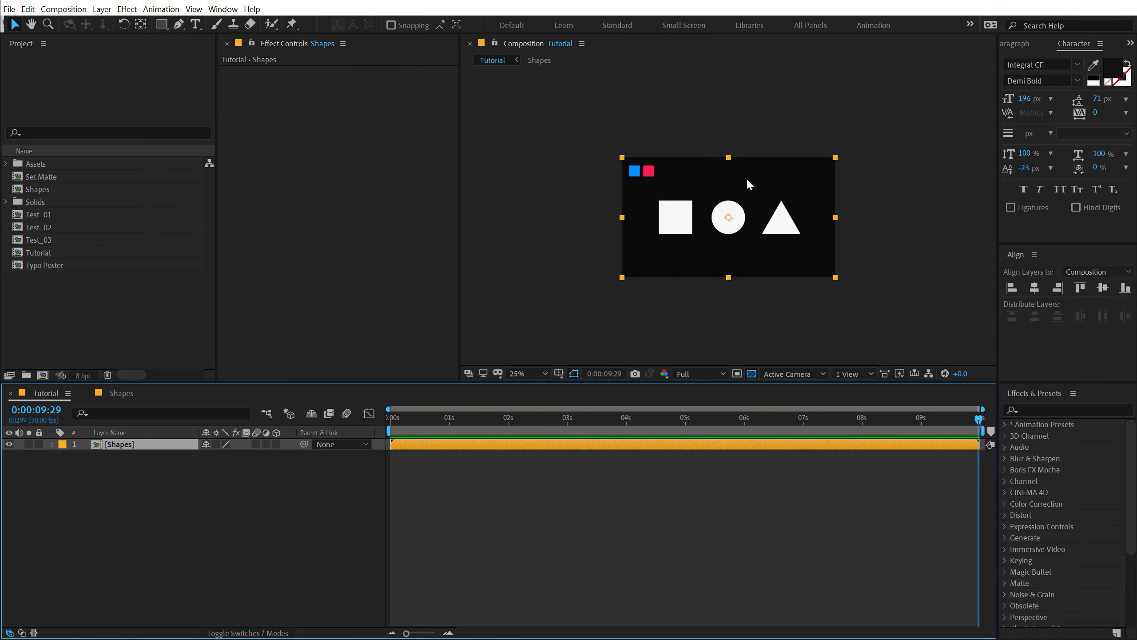
key(period)
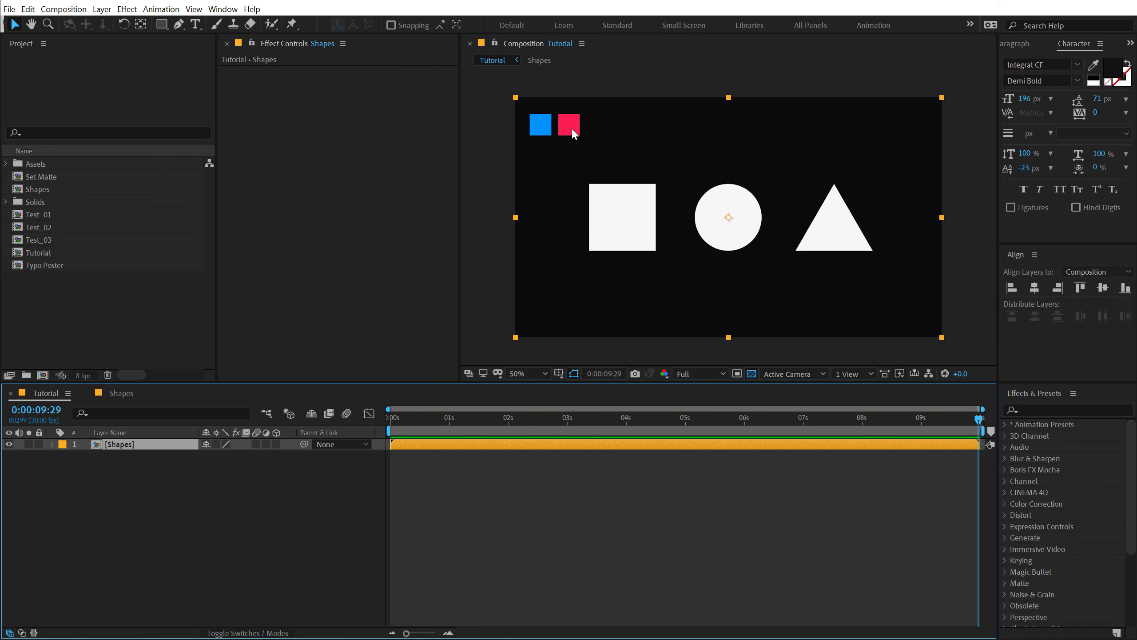
click(119, 394)
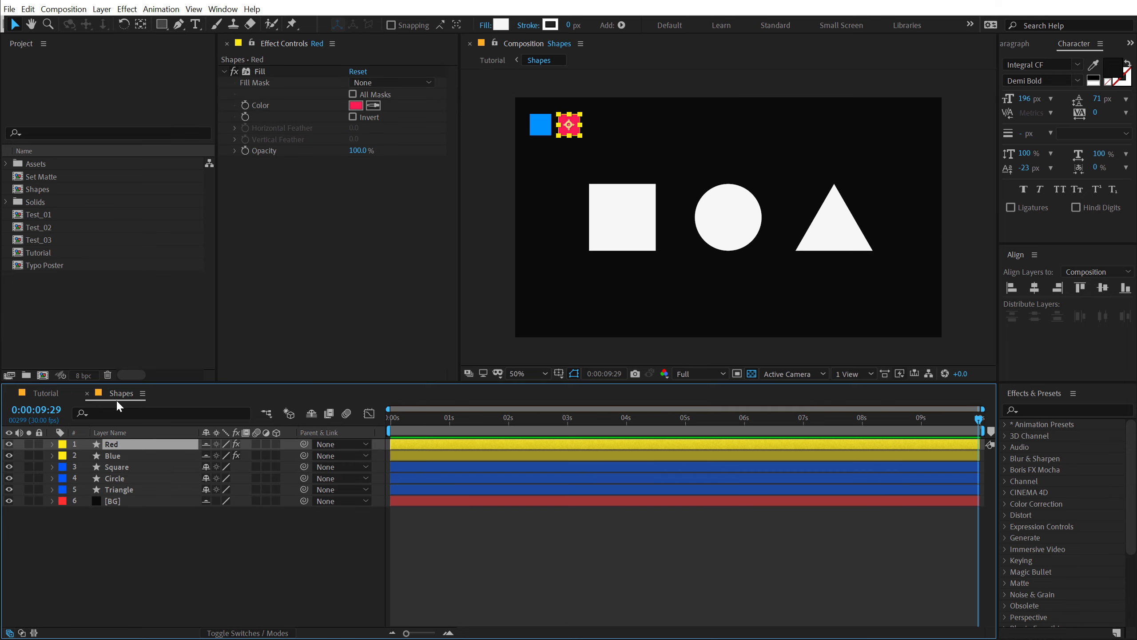
ctrl+click(119, 454)
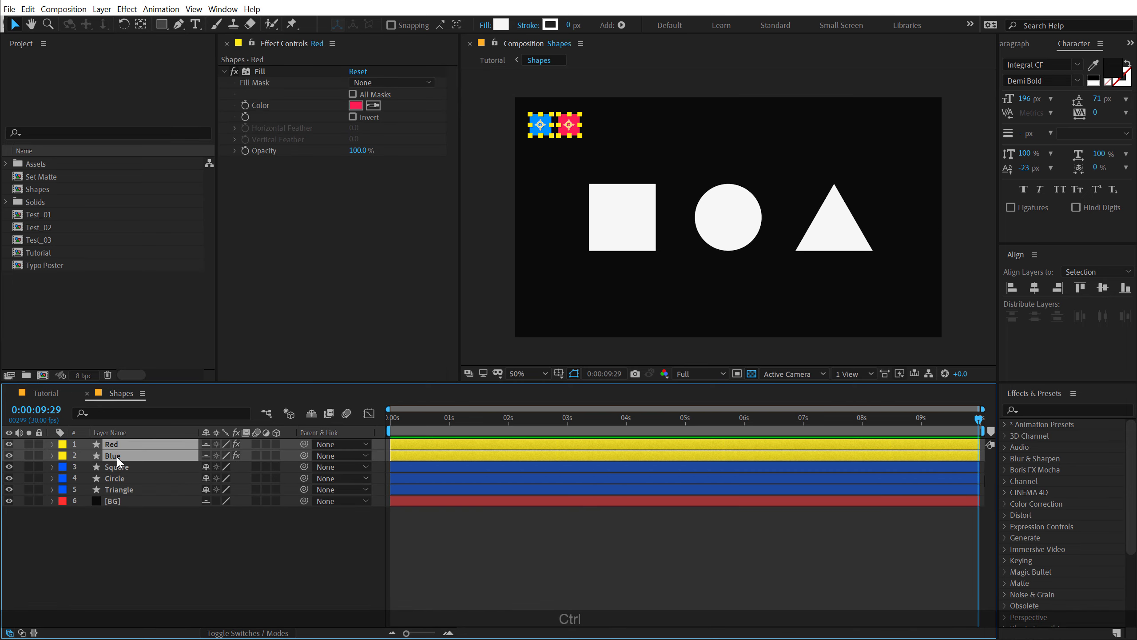
right_click(119, 459)
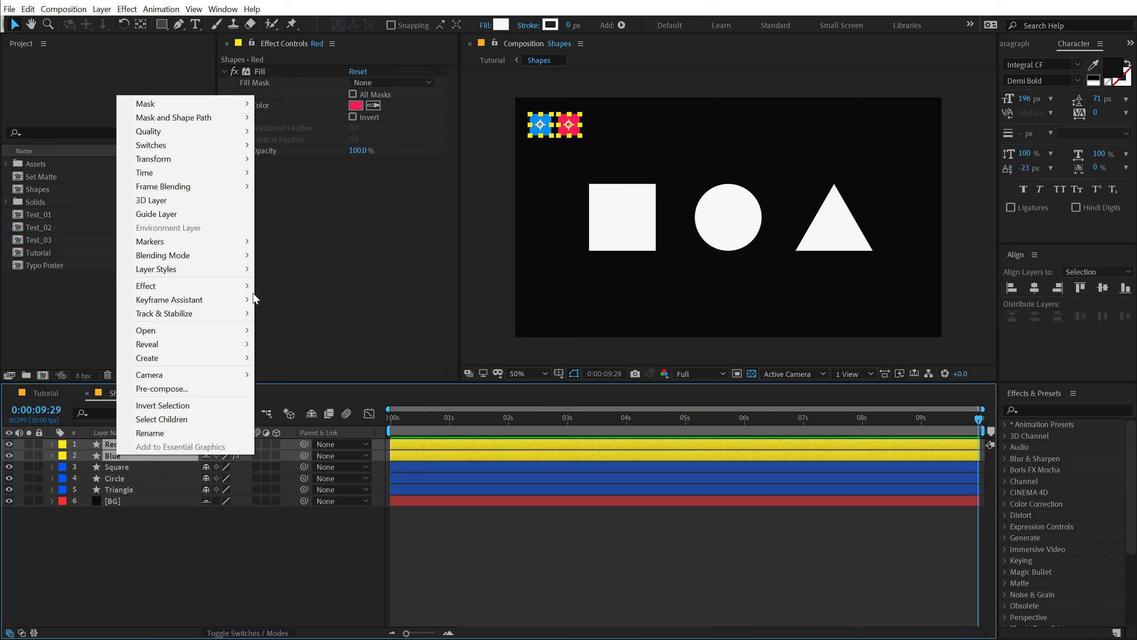
click(177, 211)
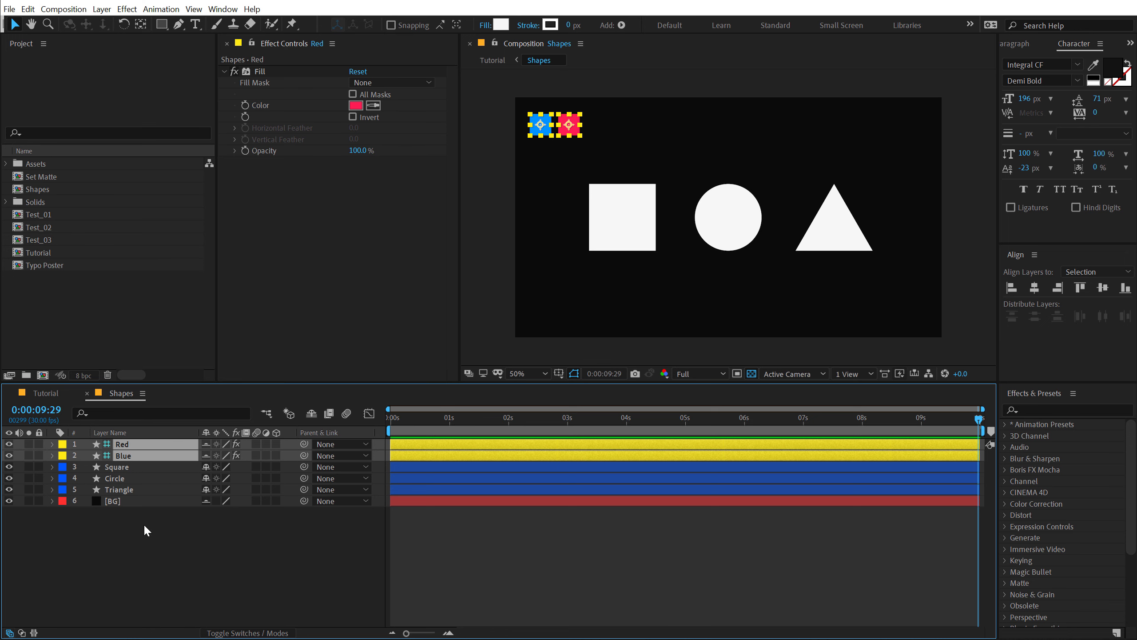
Check how the Red and Blue guide layers render in the Tutorial composition, and return to the Shapes composition.
click(149, 551)
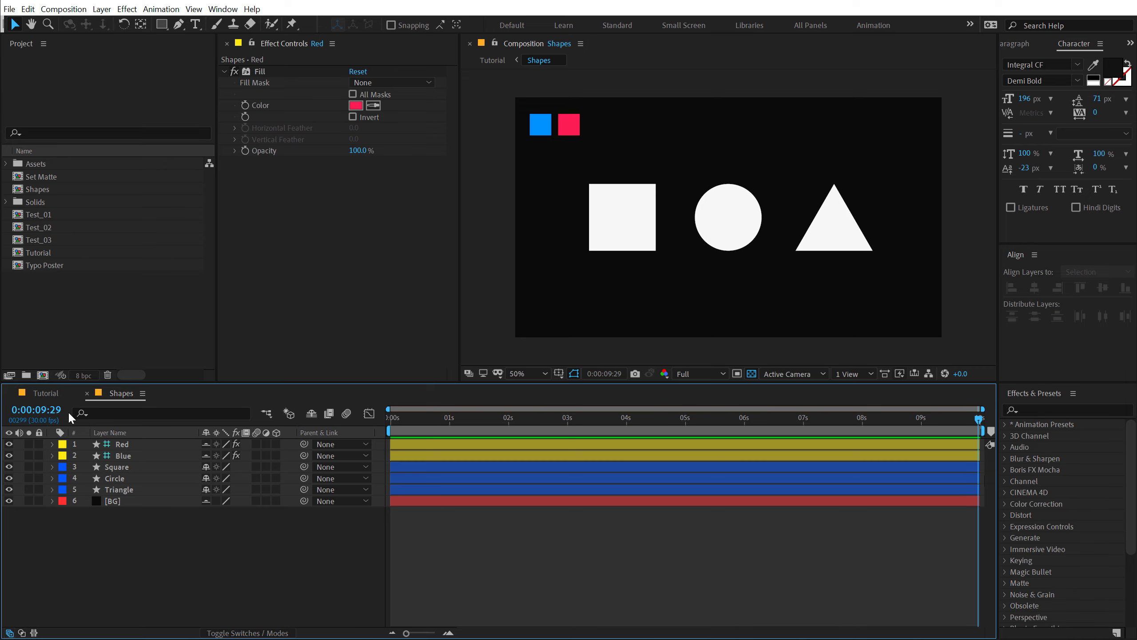
click(46, 393)
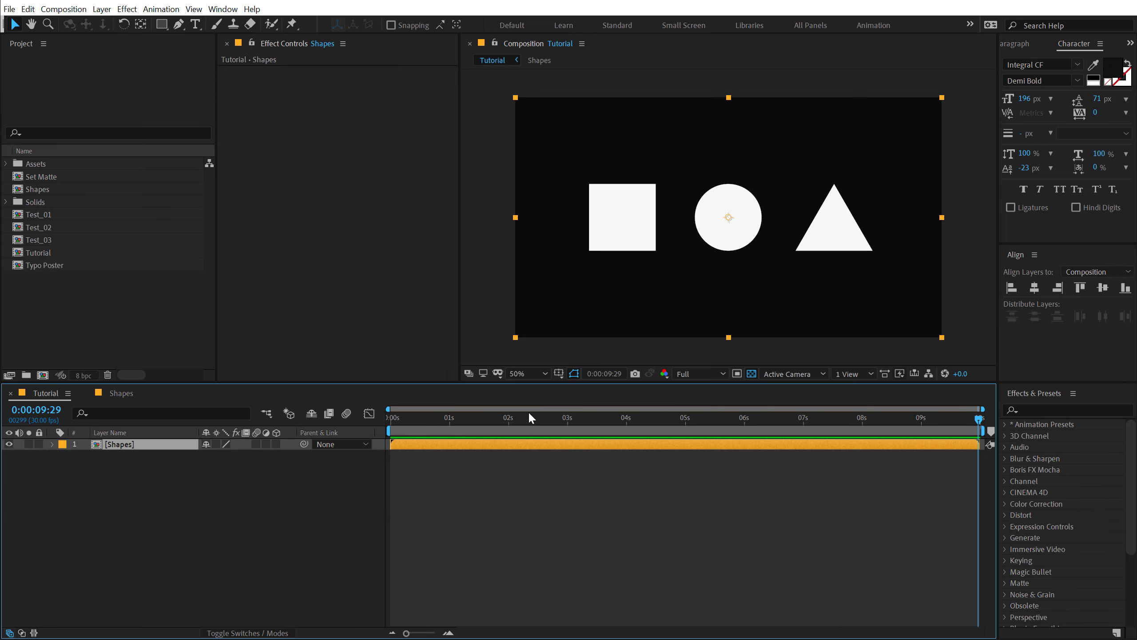
click(123, 396)
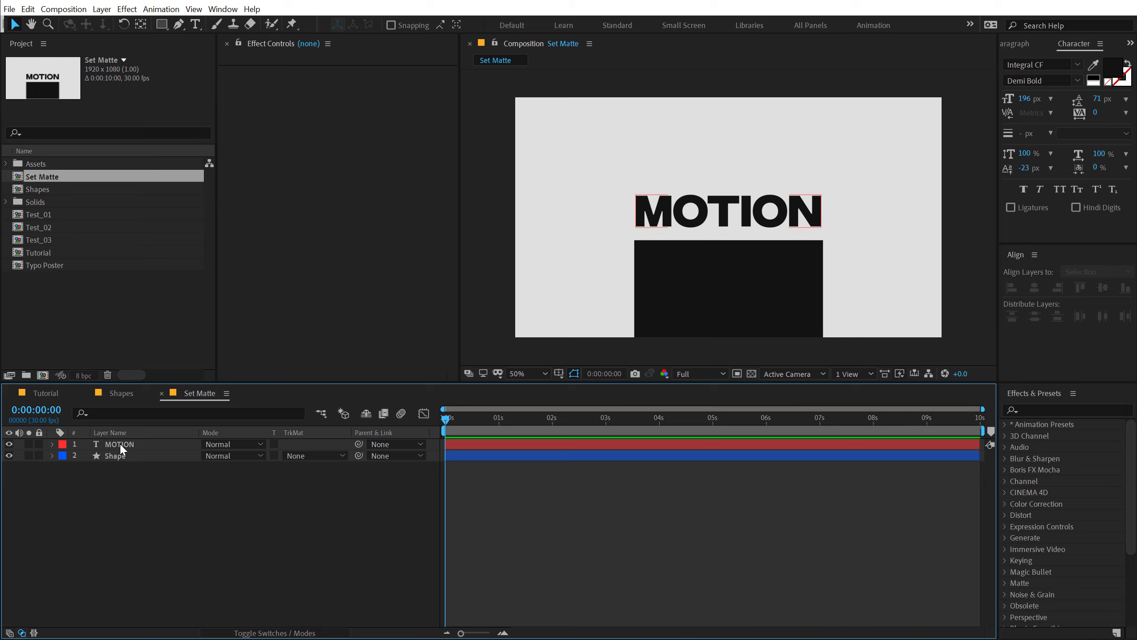
Examine the black rectangle below the MOTION text in the Set Matte composition by hiding and showing the Shape layer.
click(704, 263)
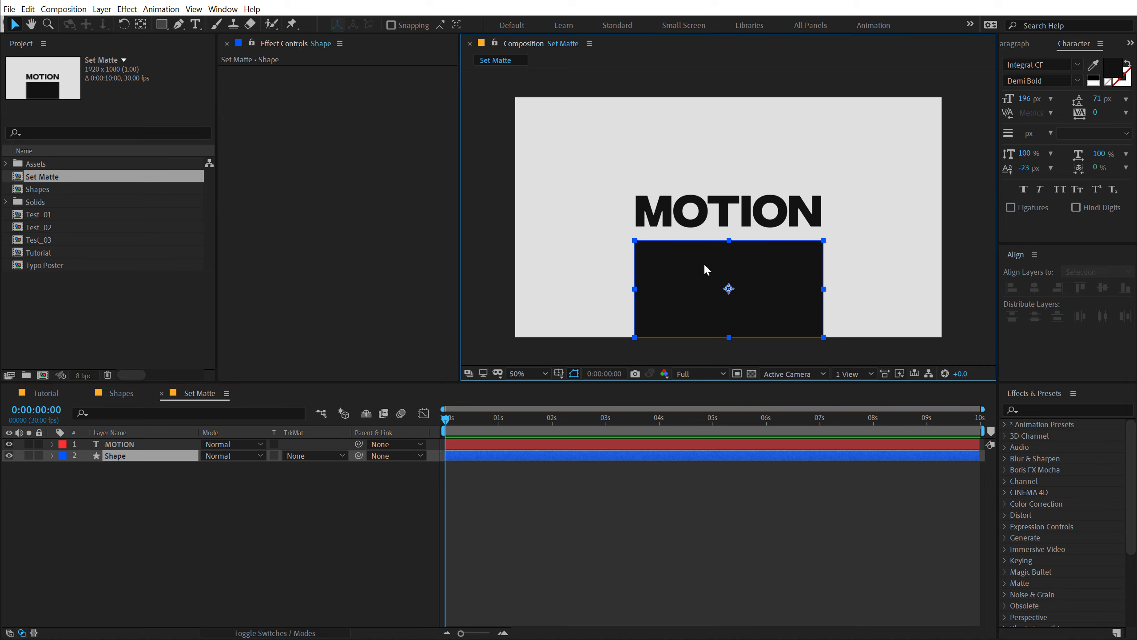
click(9, 456)
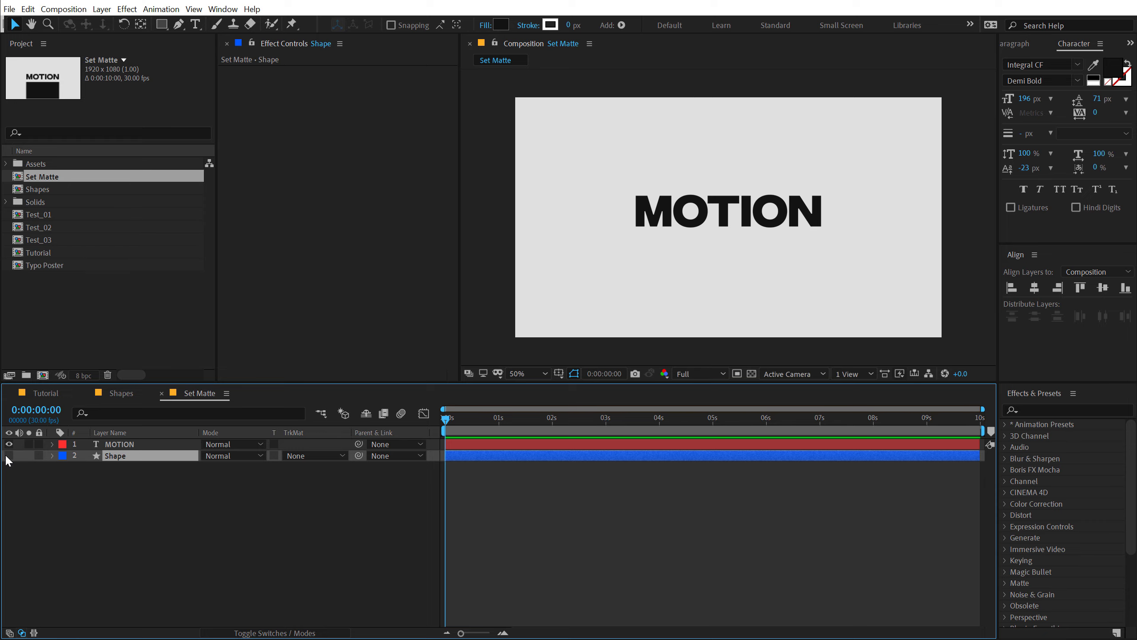
click(8, 457)
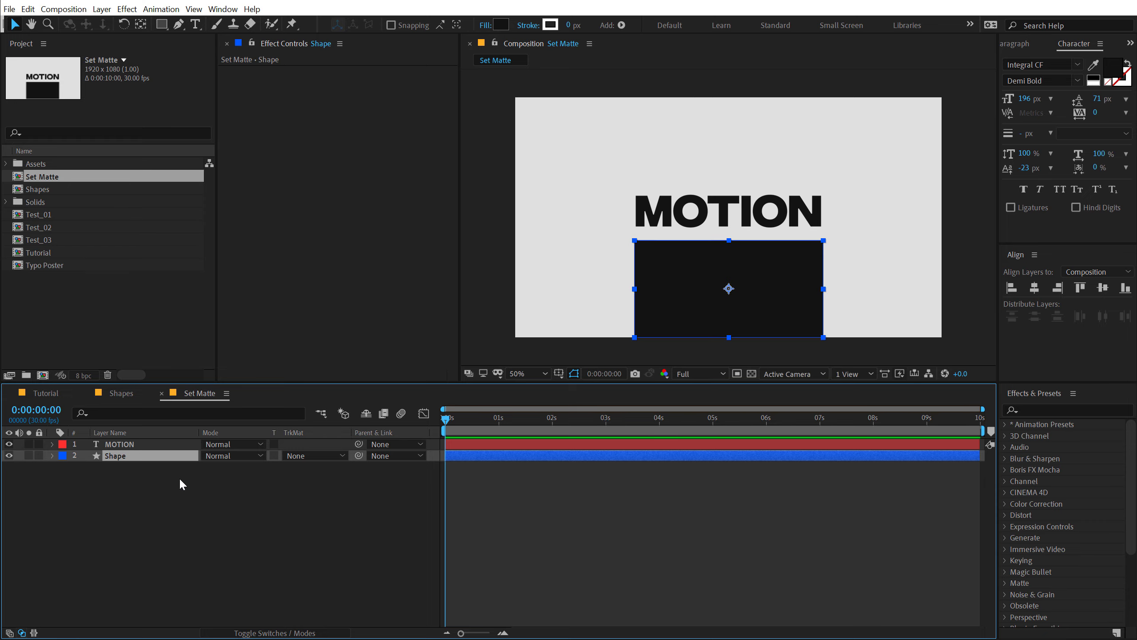
Put the Shape layer above MOTION, set MOTION's track matte to Alpha Inverted Matte "Shape", and shift the text slightly down.
drag(120, 444, 120, 457)
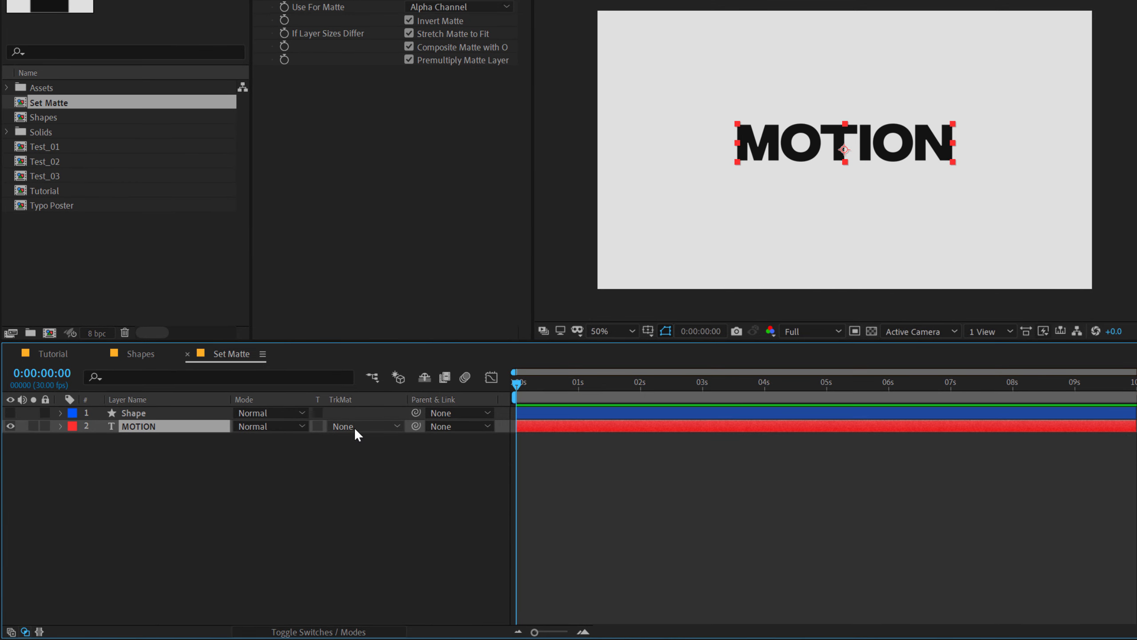
click(354, 427)
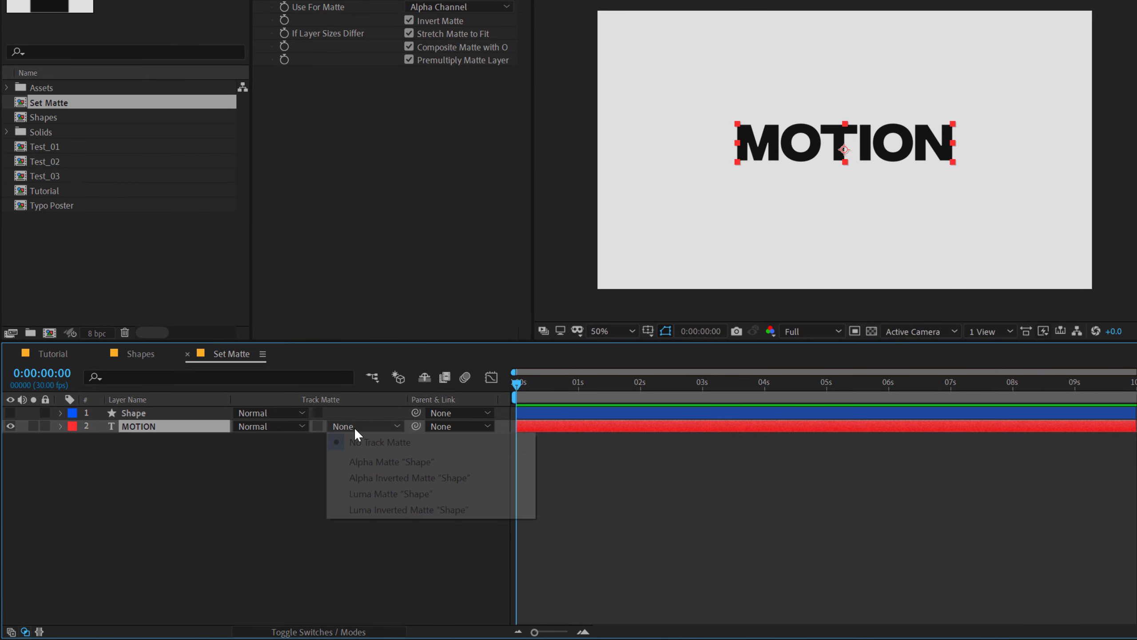
click(369, 480)
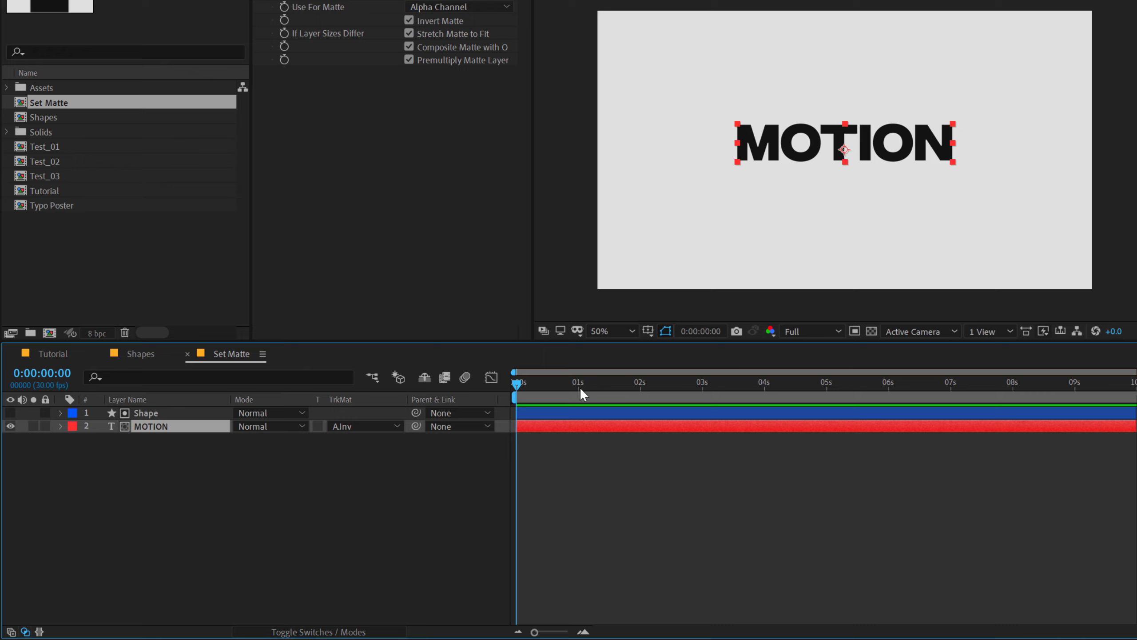
mouse_move(844, 149)
mouse_down()
mouse_move(844, 203)
mouse_move(845, 144)
mouse_move(845, 190)
mouse_move(846, 156)
mouse_up()
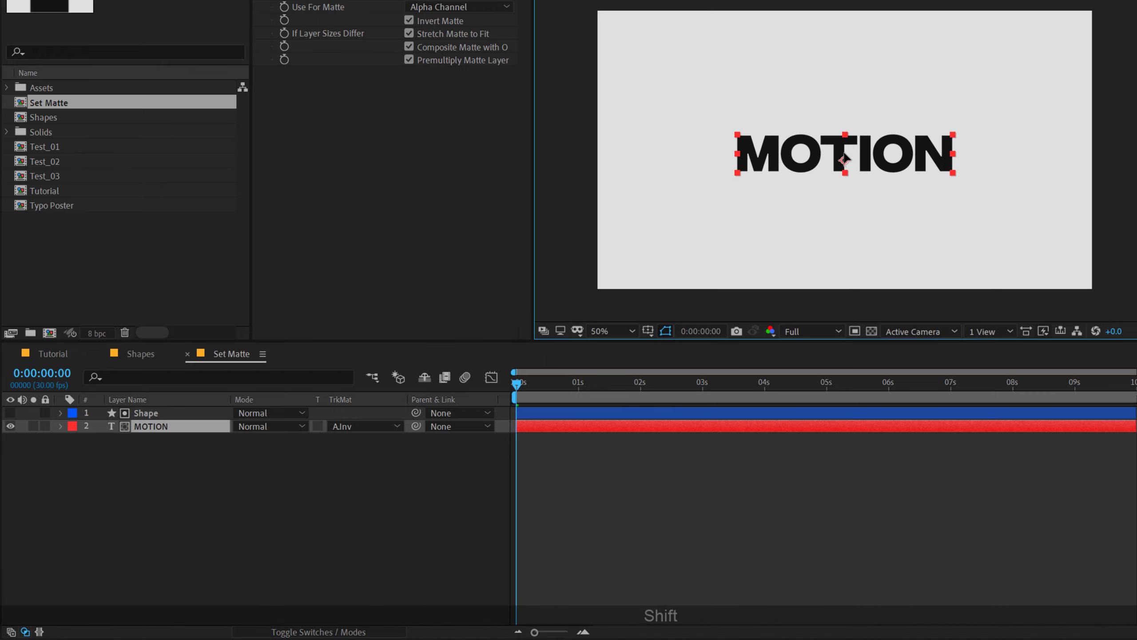
Duplicate the MOTION text layer, change the copy's text to design, and move both words down toward the matte area.
click(156, 428)
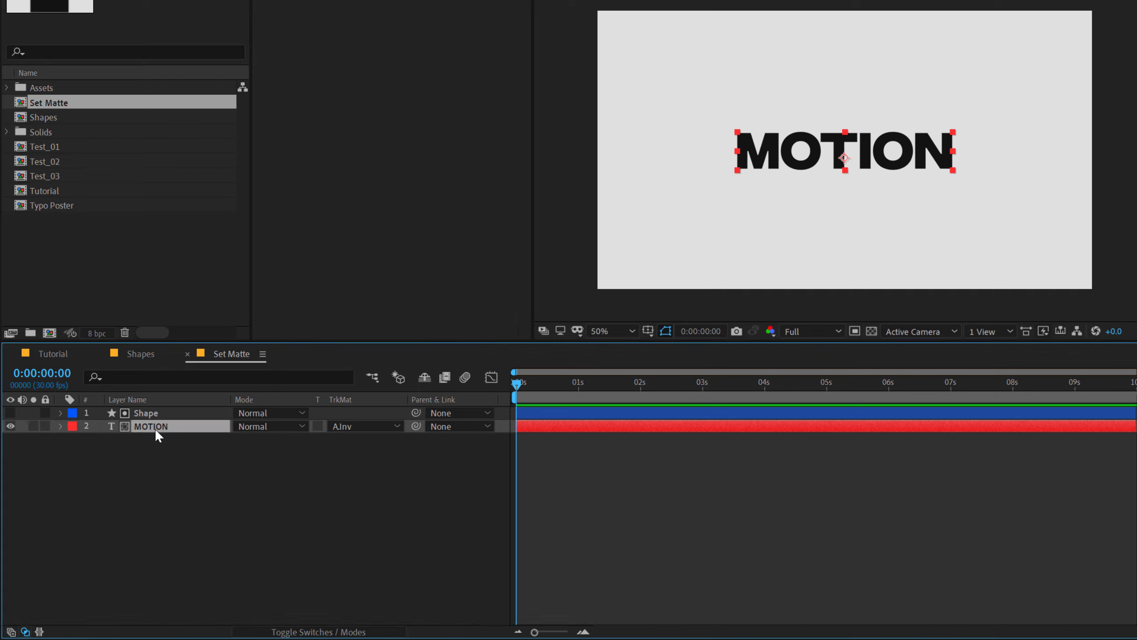
key(ctrl+d)
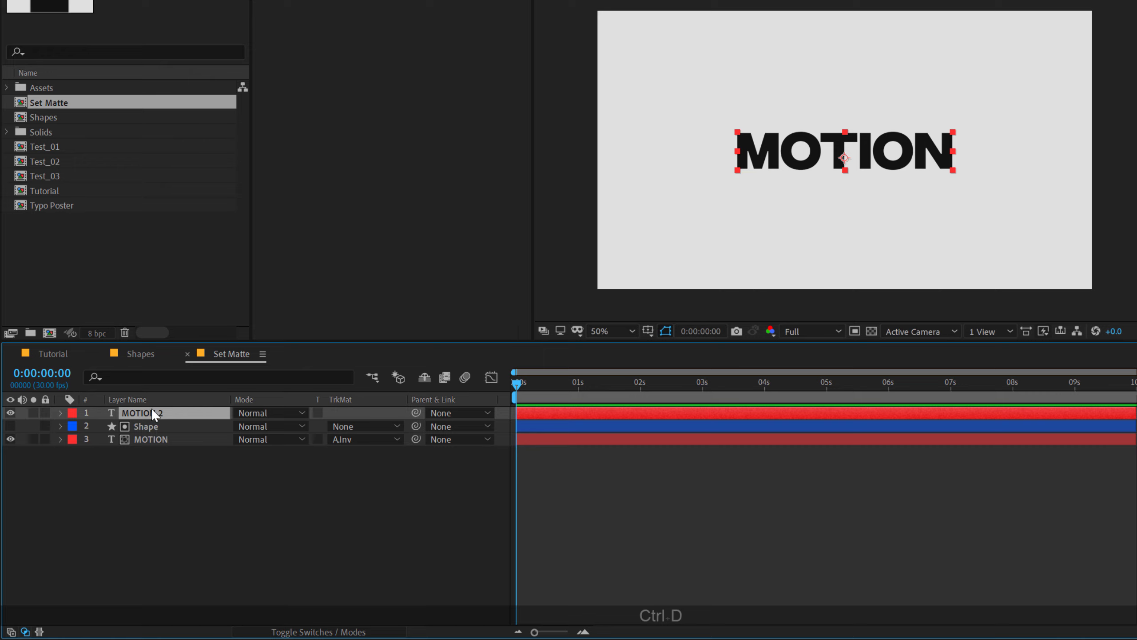
drag(852, 161, 840, 112)
double_click(823, 111)
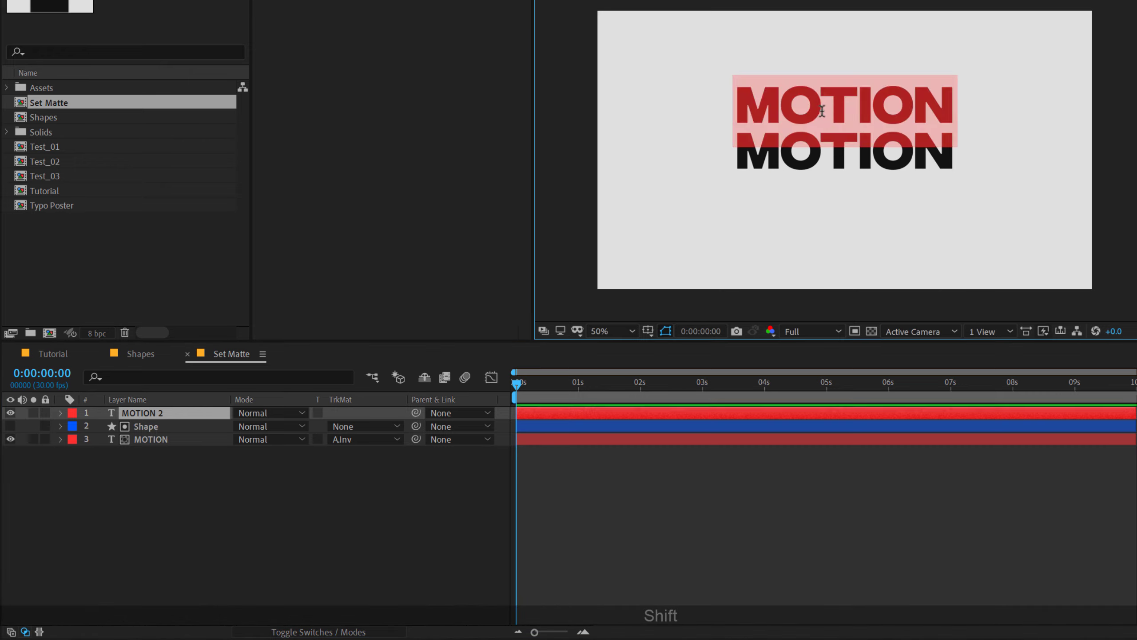
text(design)
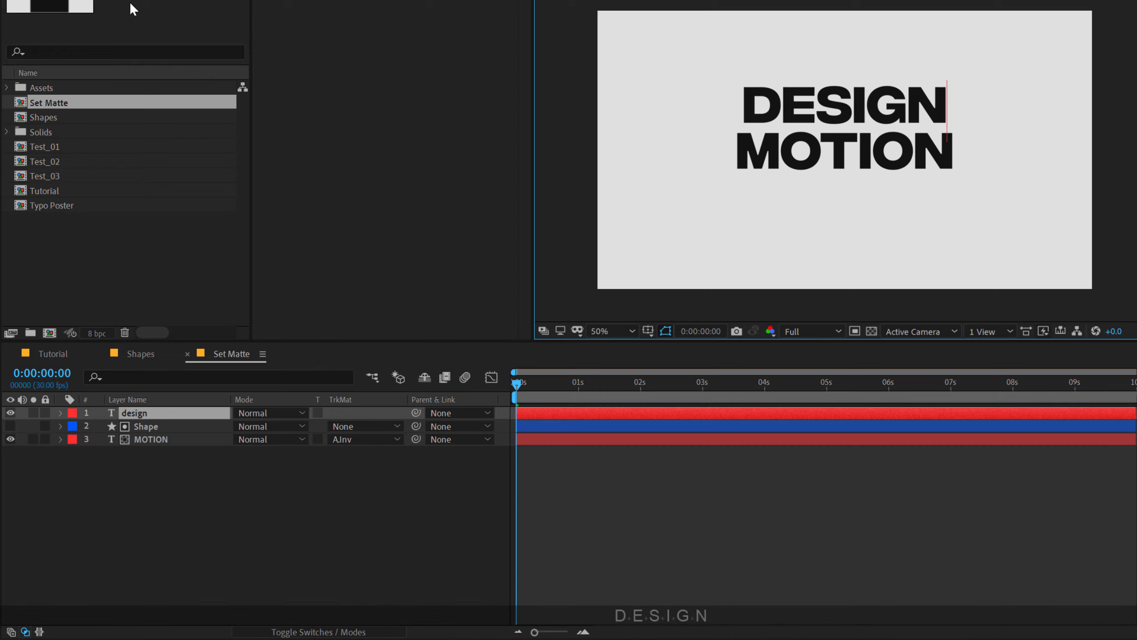
key(Escape)
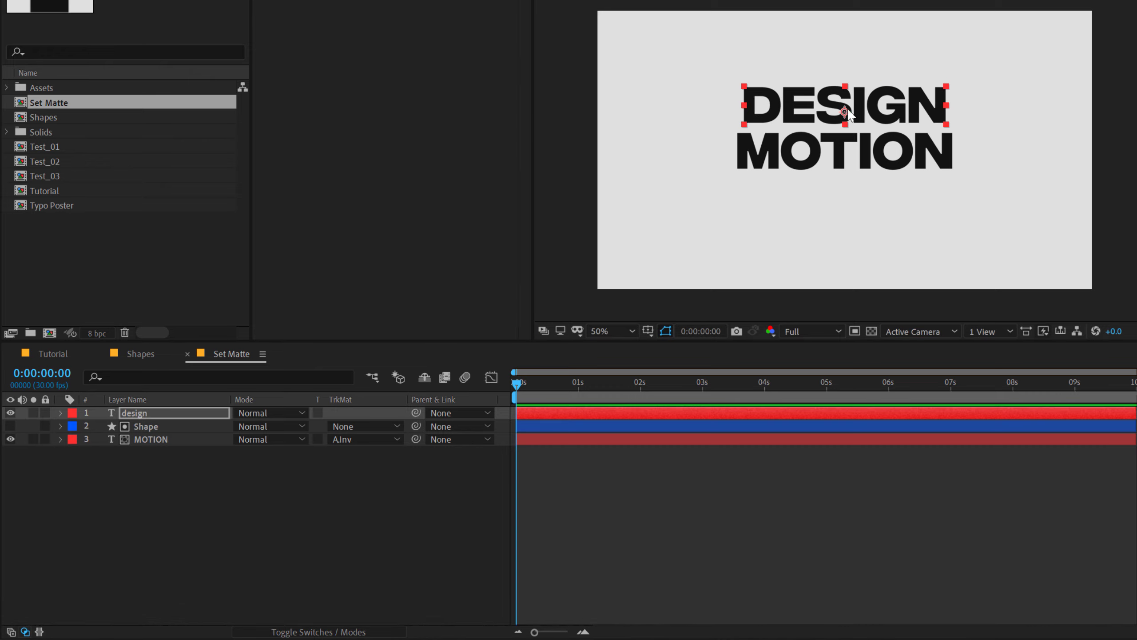
drag(850, 114, 846, 215)
drag(842, 153, 833, 206)
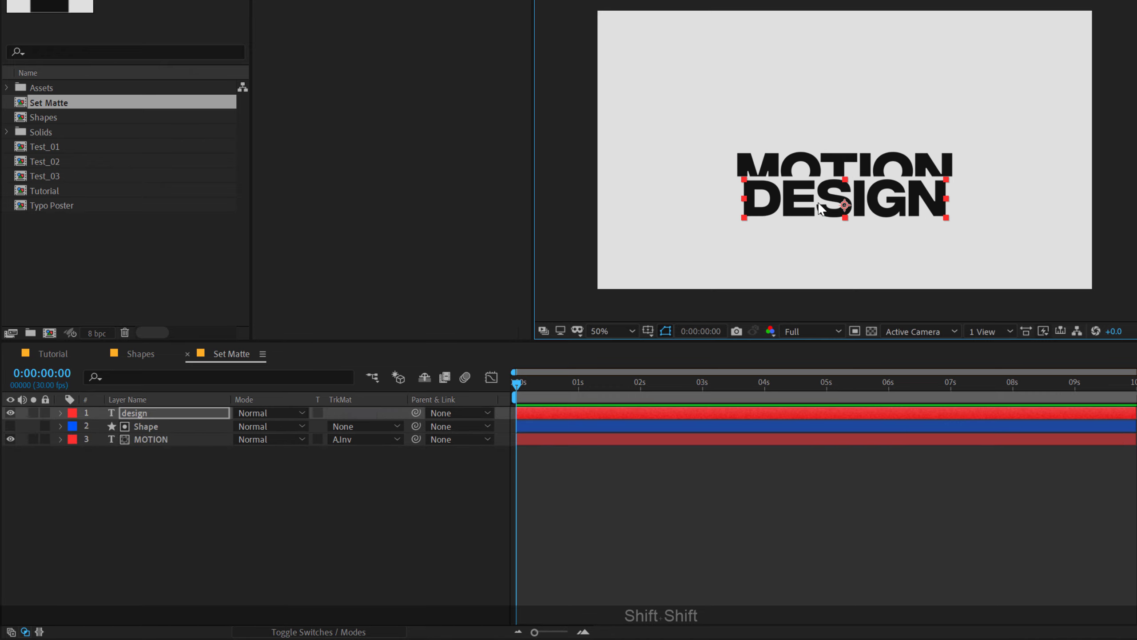
Duplicate the Shape layer directly above design, and set design's track matte to Alpha Inverted Matte "Shape 2".
click(149, 427)
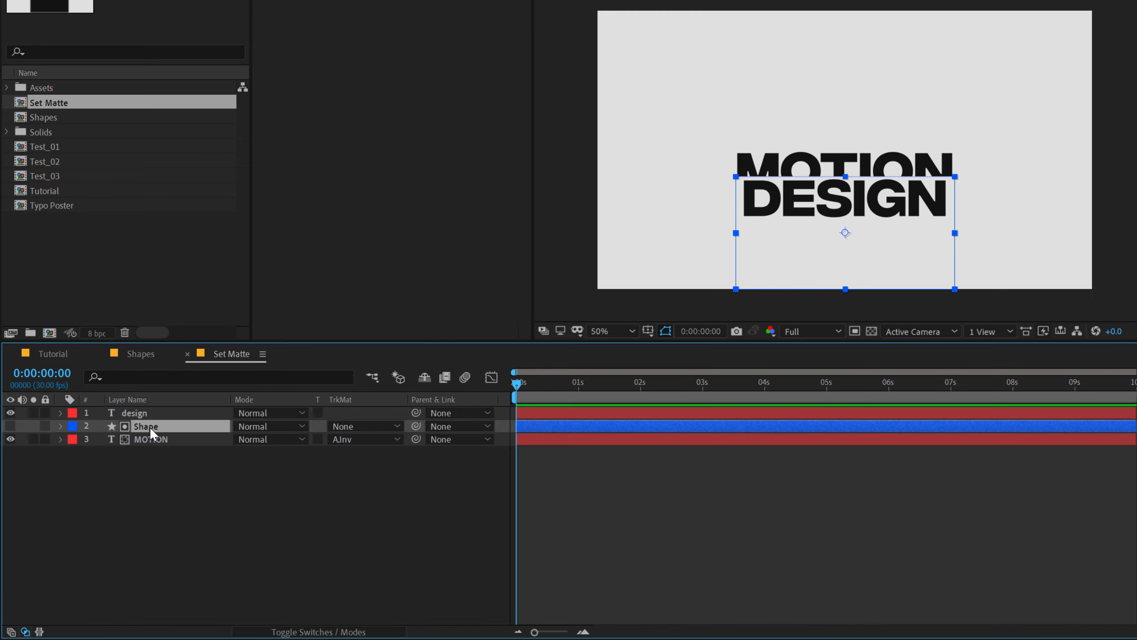
key(ctrl+d)
drag(149, 426, 147, 412)
click(364, 426)
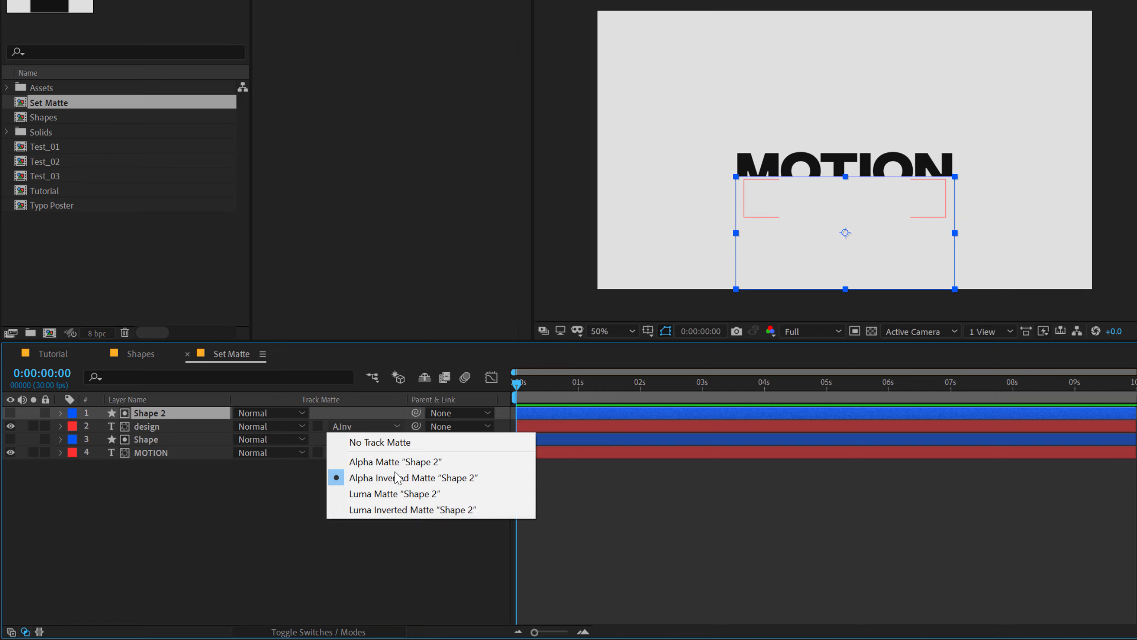
click(160, 528)
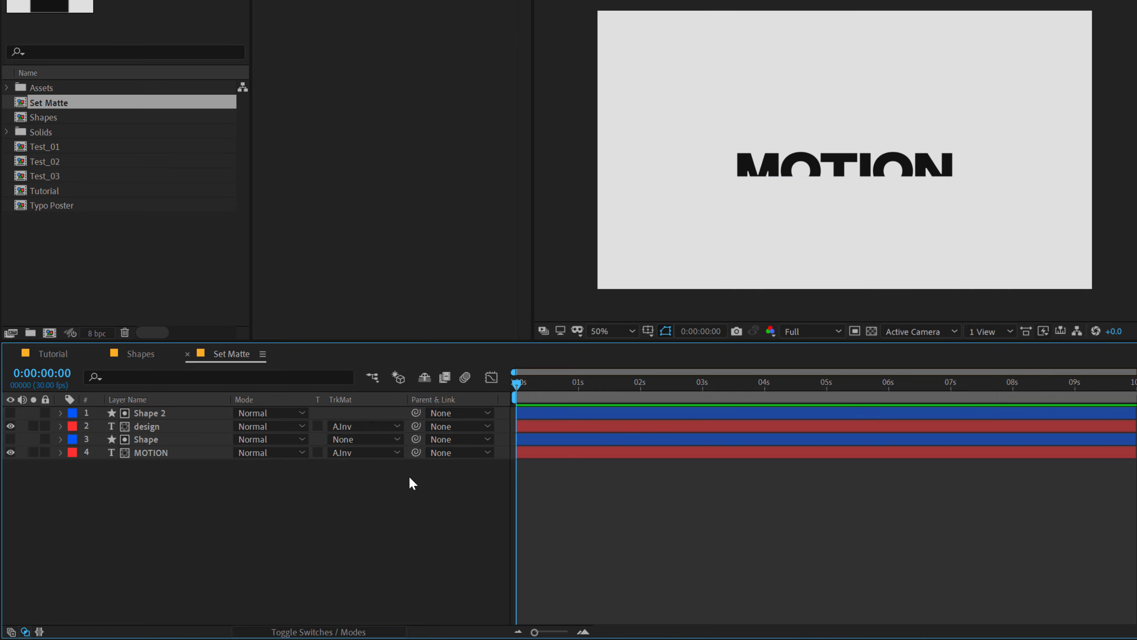
Move the DESIGN text up so it sits directly above the word MOTION, and check the Shape 2 matte layer's outline.
click(153, 425)
drag(840, 200, 840, 122)
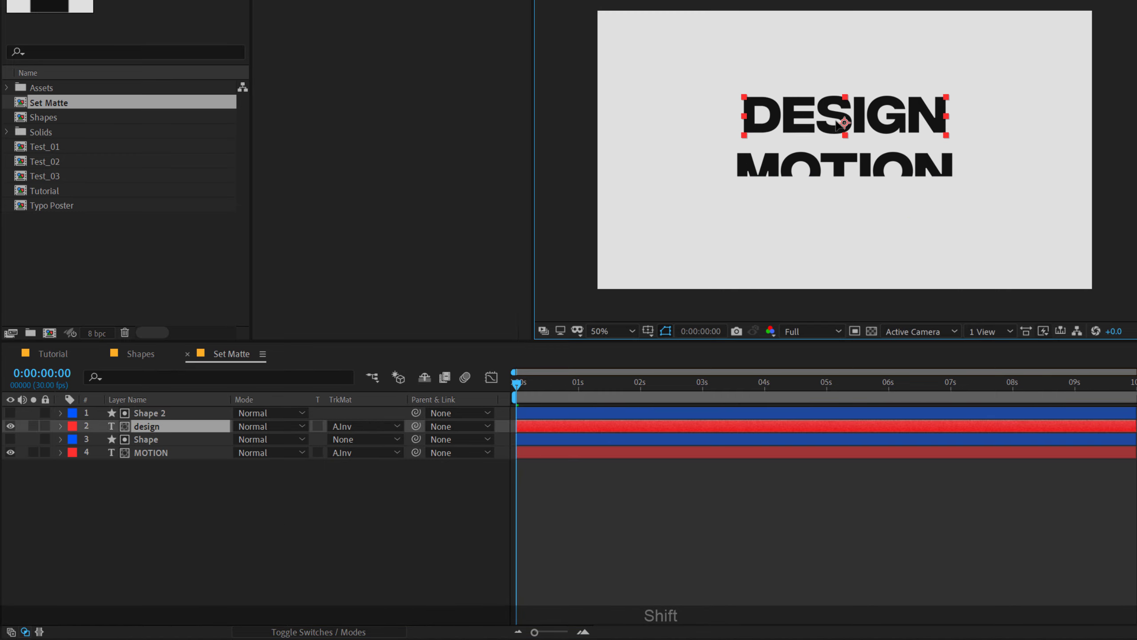
click(146, 426)
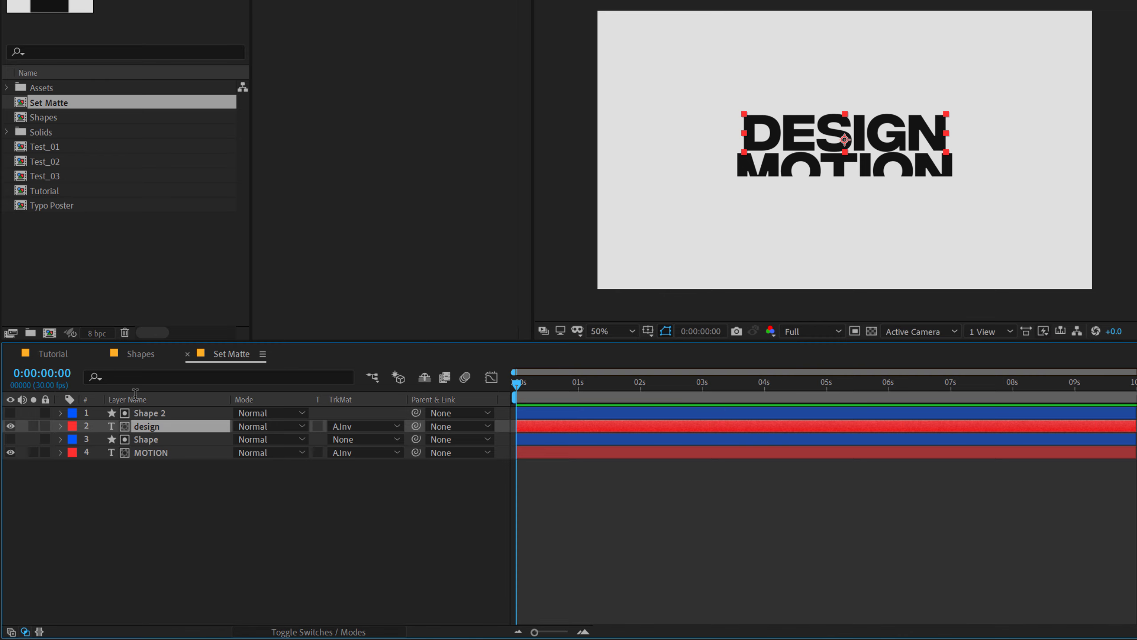
click(849, 195)
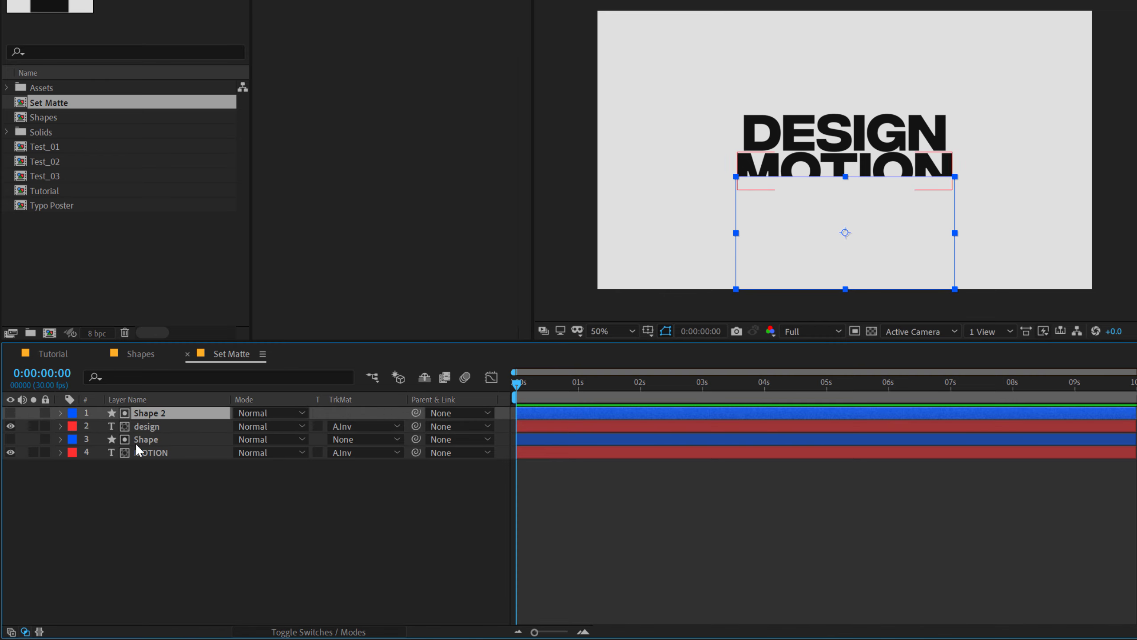
click(152, 498)
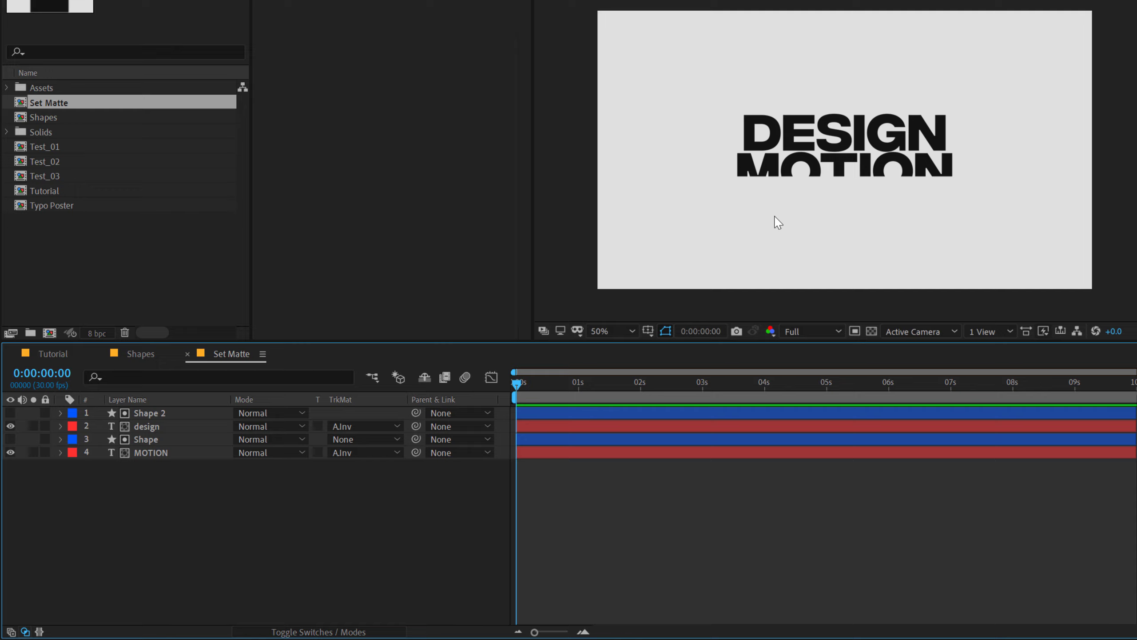
Remove the track mattes by deleting Shape 2 and setting MOTION to No Track Matte, and place Shape below both text layers.
click(173, 428)
click(138, 415)
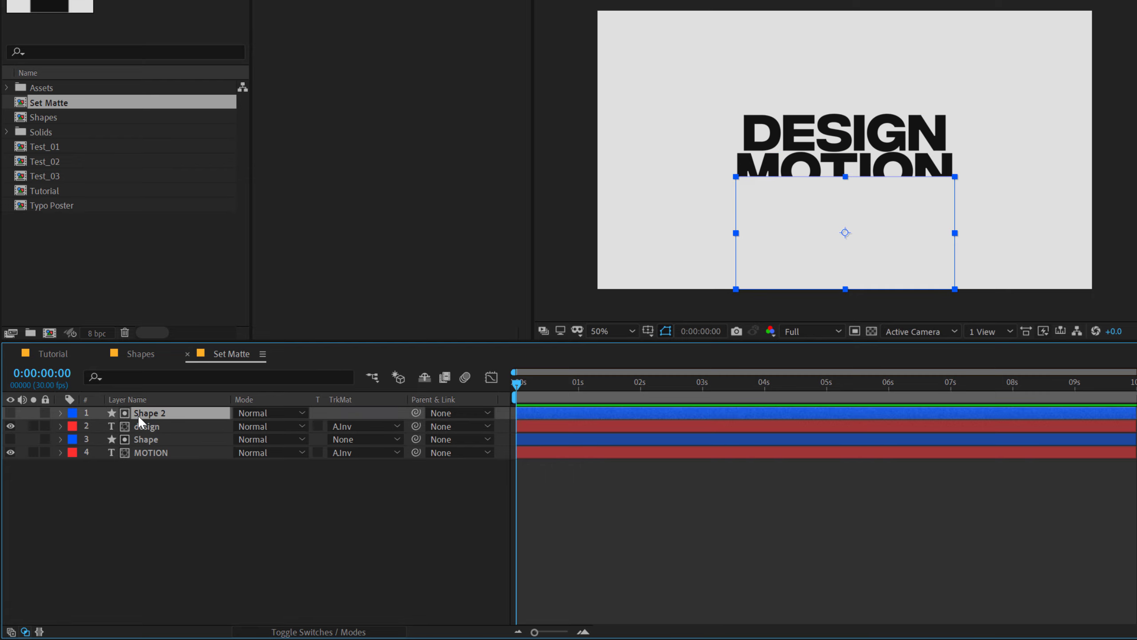
key(Delete)
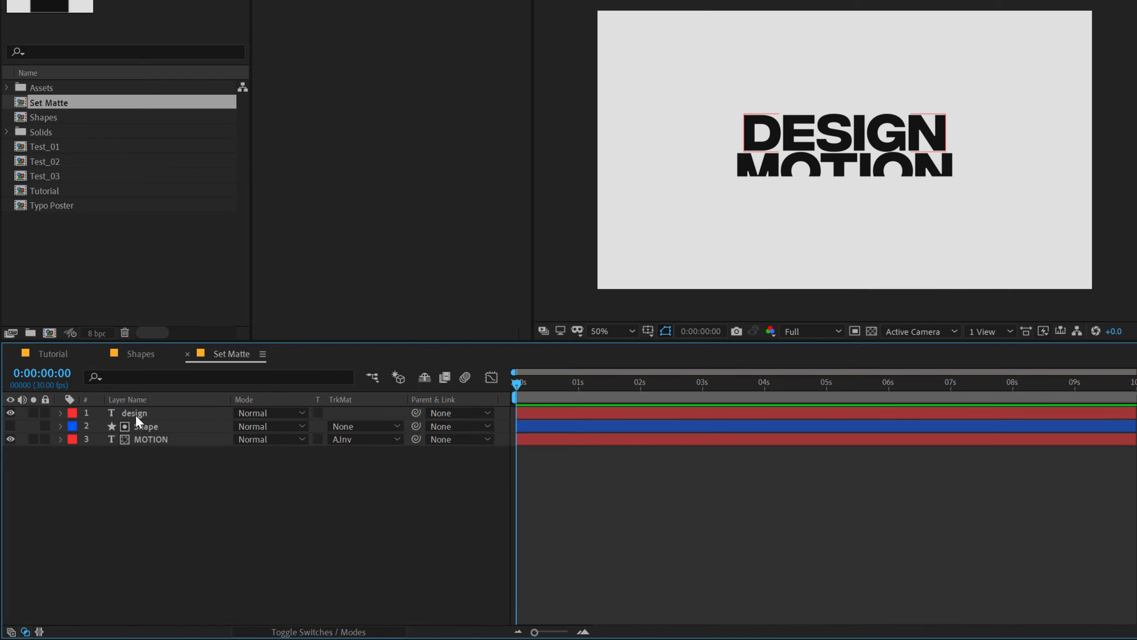
click(365, 439)
click(348, 454)
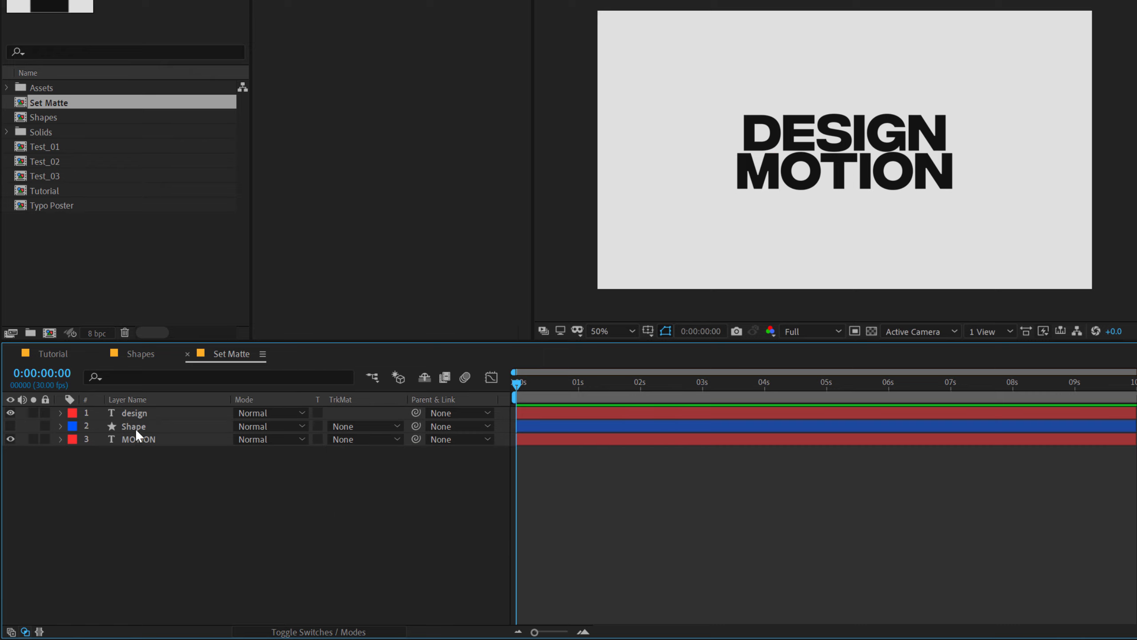
drag(135, 428, 116, 472)
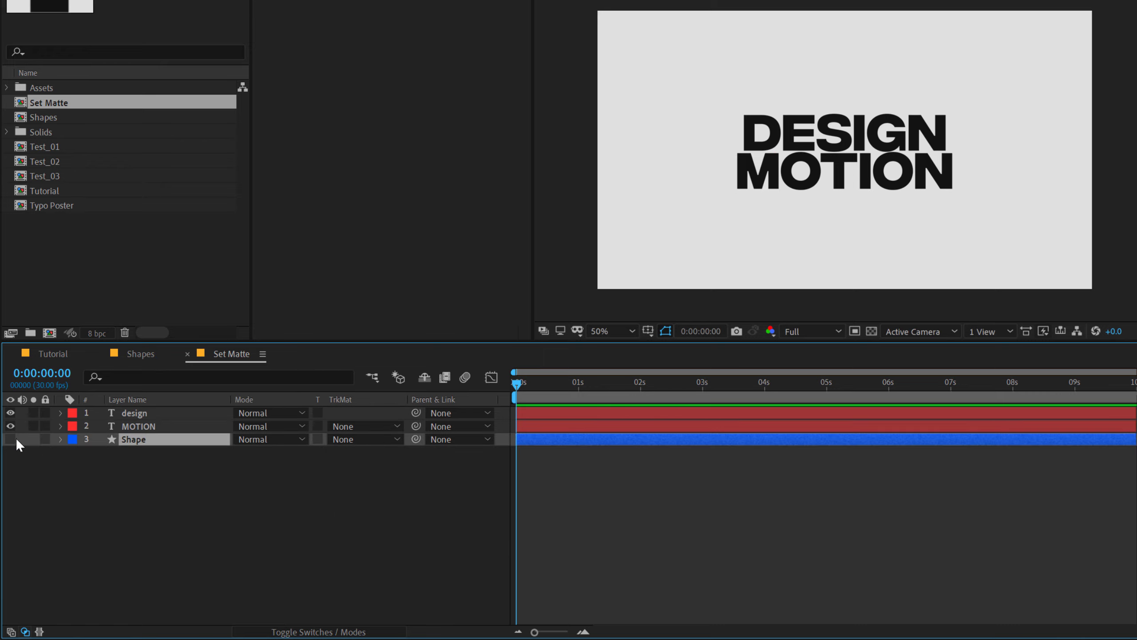
key(F2)
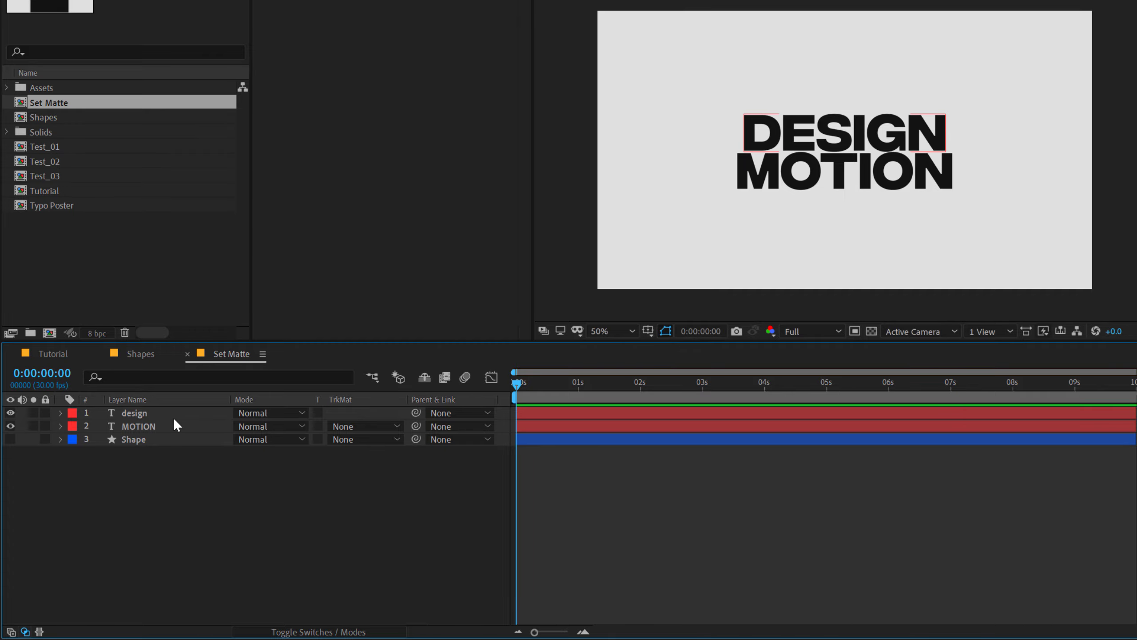
Apply the Set Matte effect to the MOTION layer and take its matte from the Shape layer.
click(152, 424)
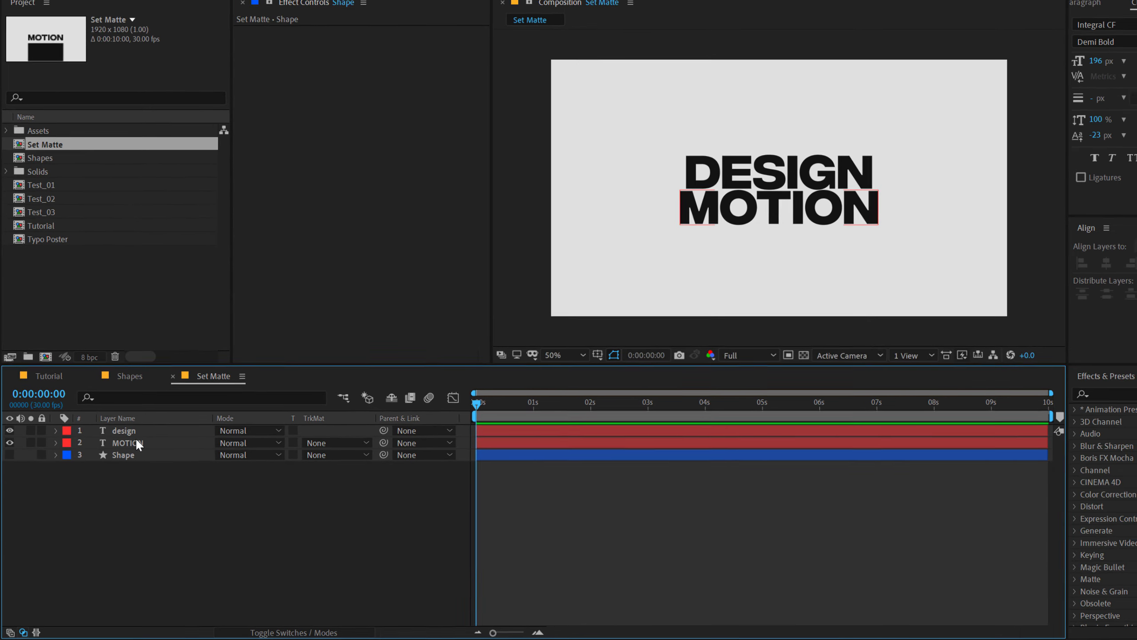
click(130, 442)
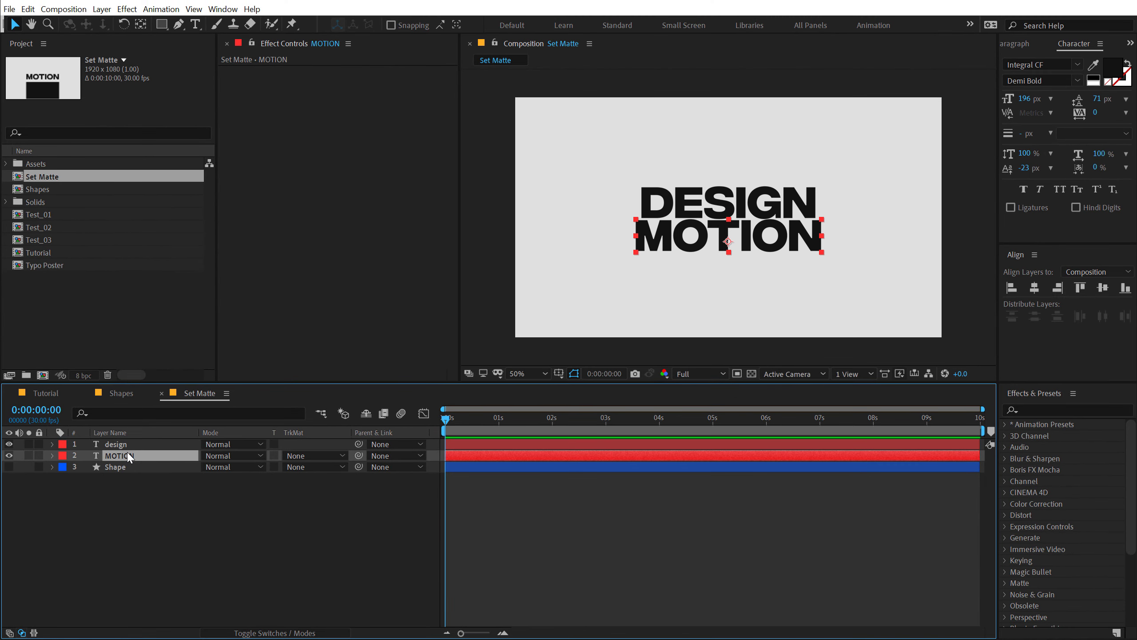
click(1046, 409)
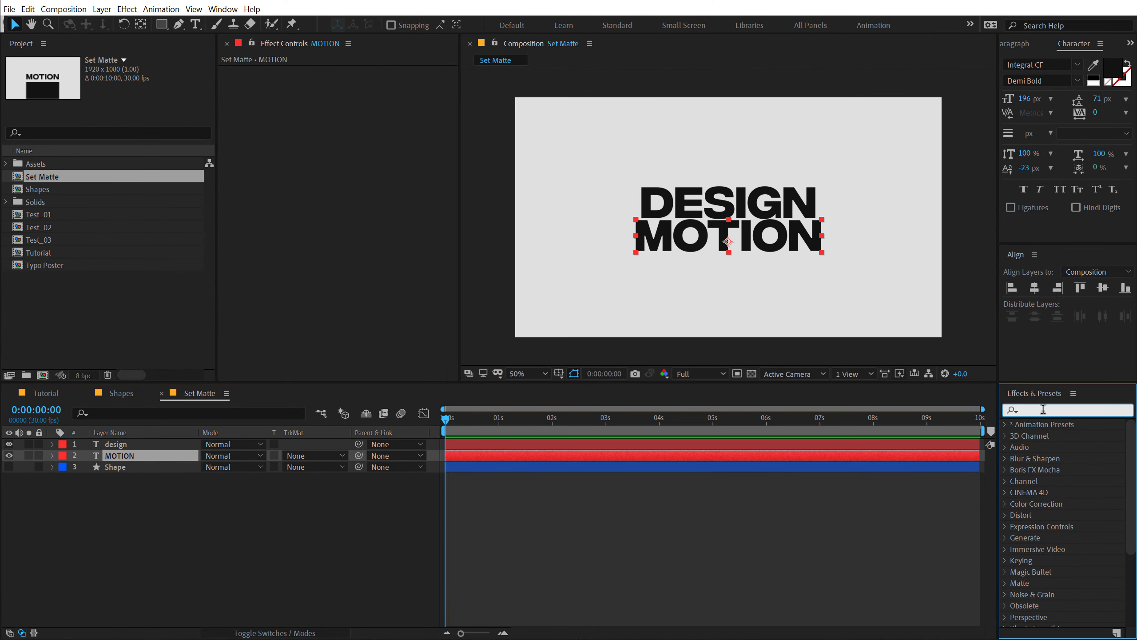
text(set)
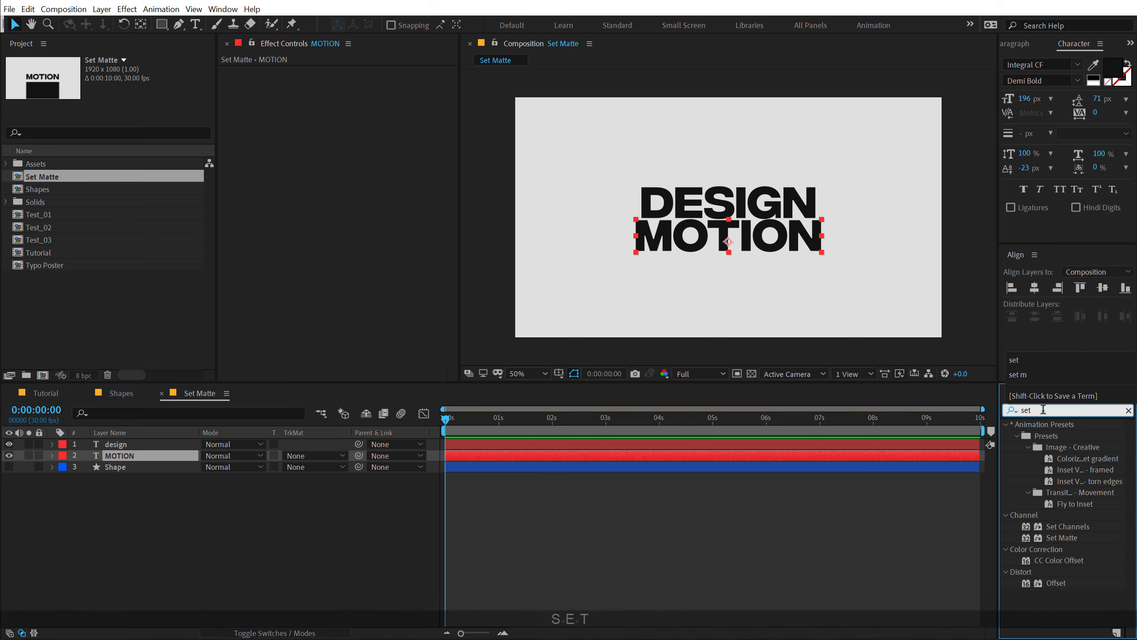
double_click(1068, 537)
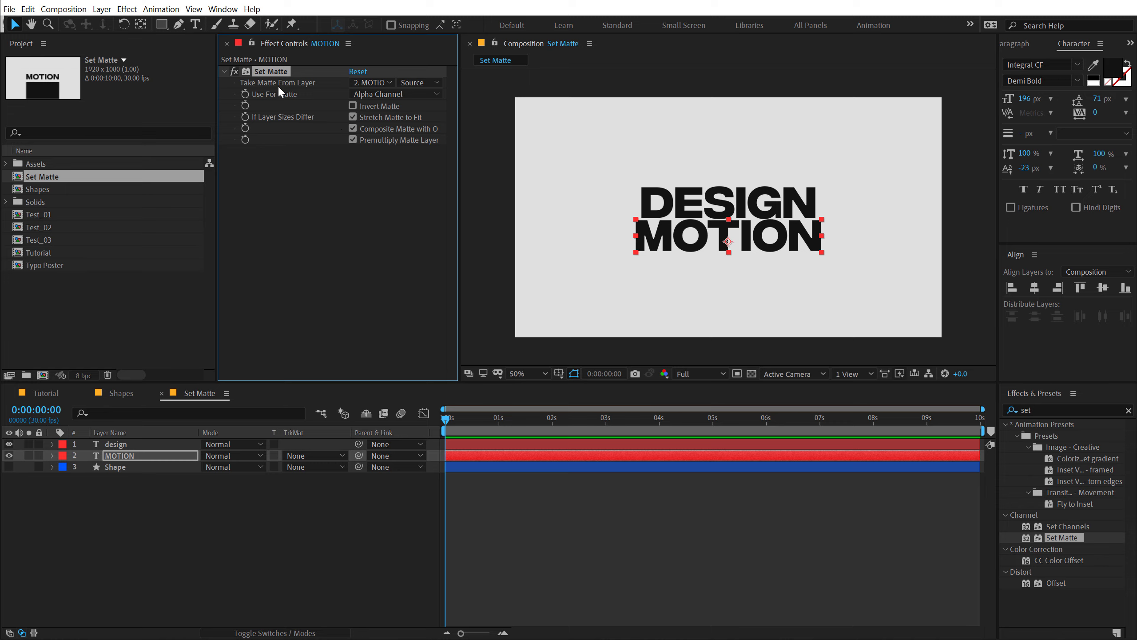
click(370, 83)
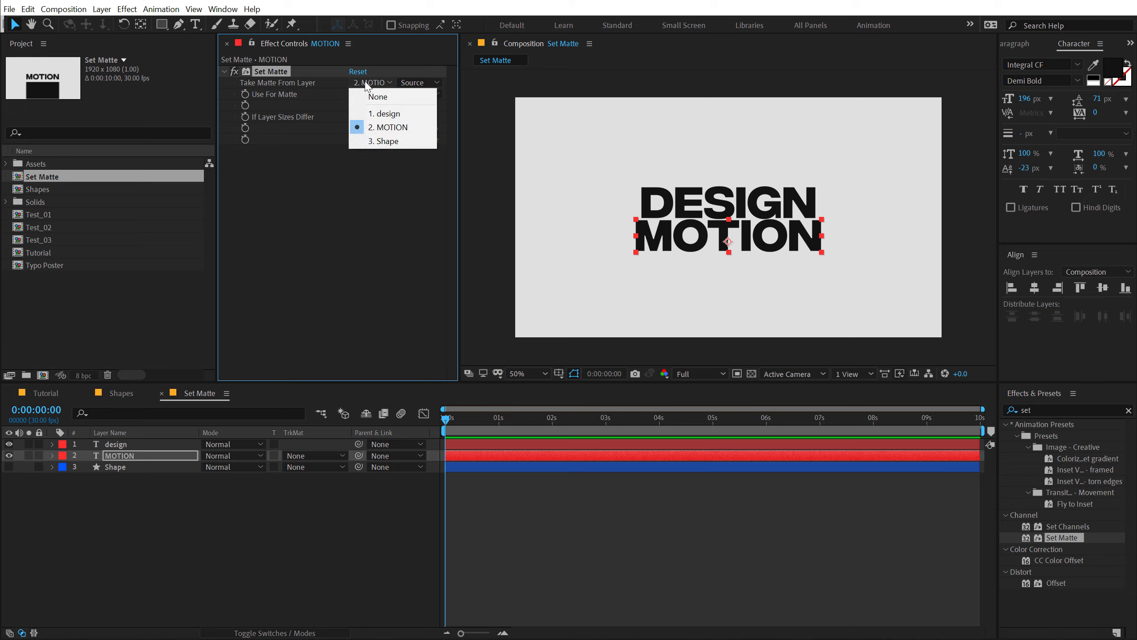
click(380, 142)
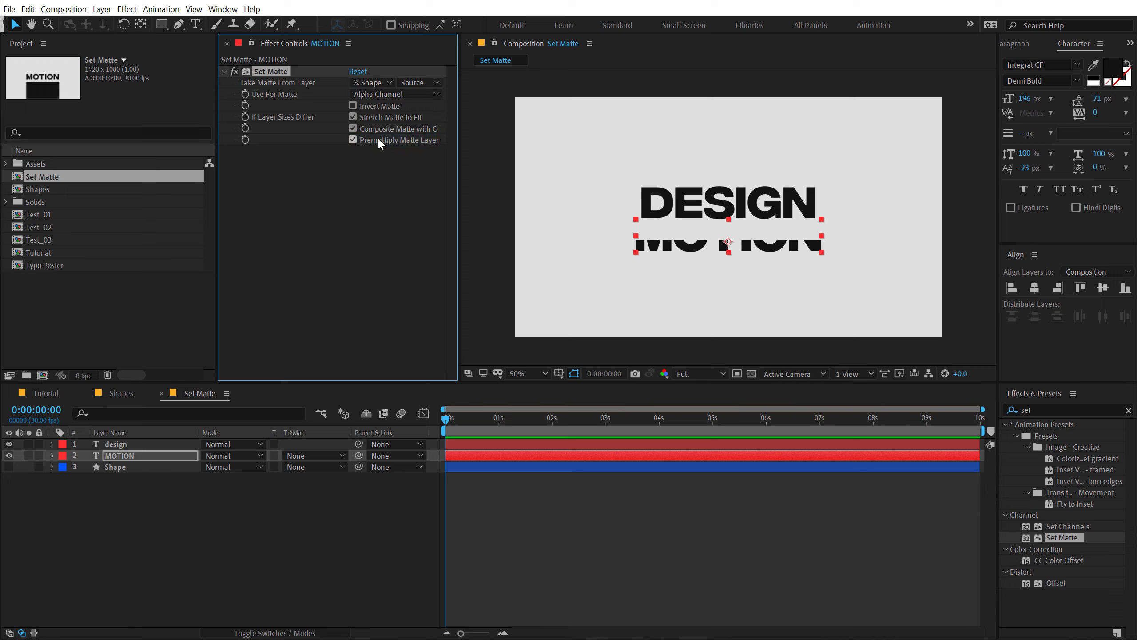
Invert the matte in MOTION's Set Matte effect and copy the effect onto the design layer.
click(353, 106)
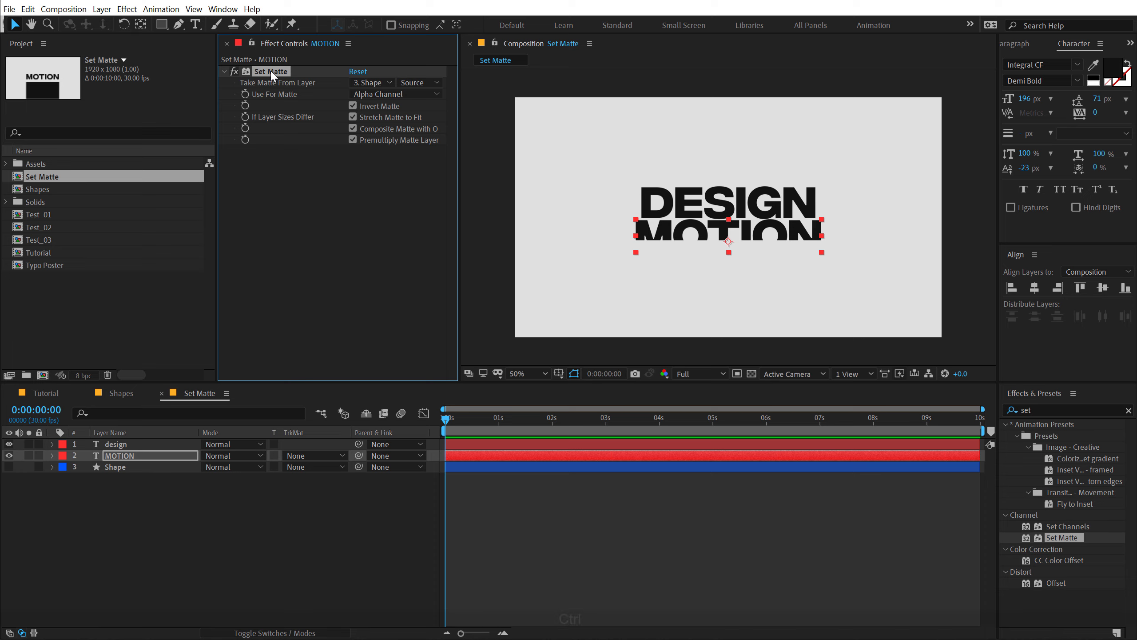
key(ctrl+c)
click(113, 445)
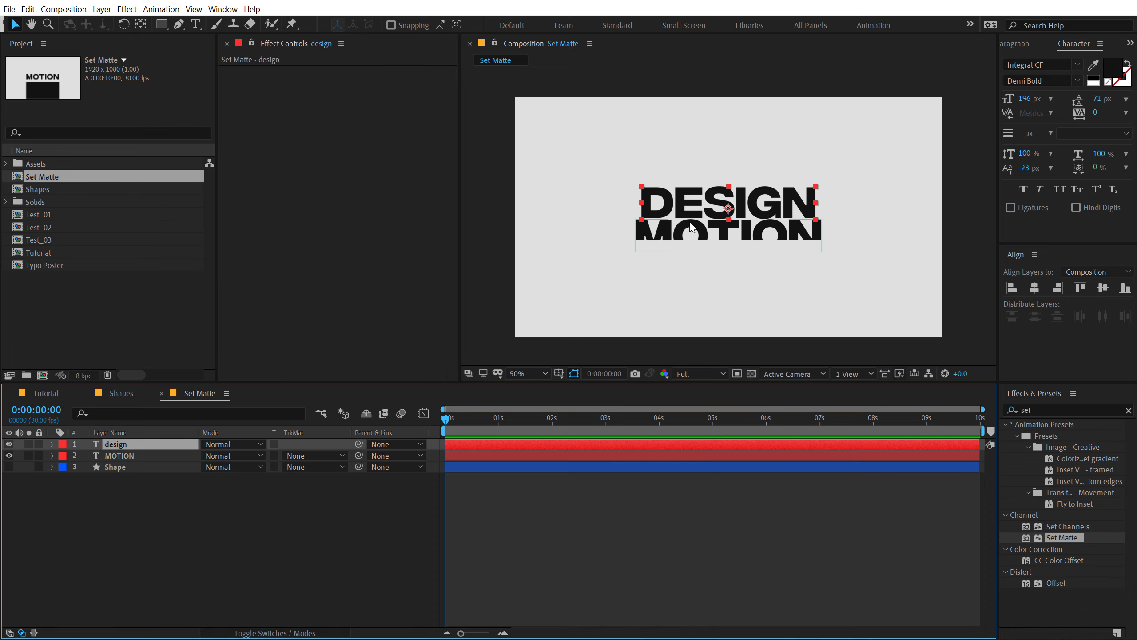
key(ctrl+v)
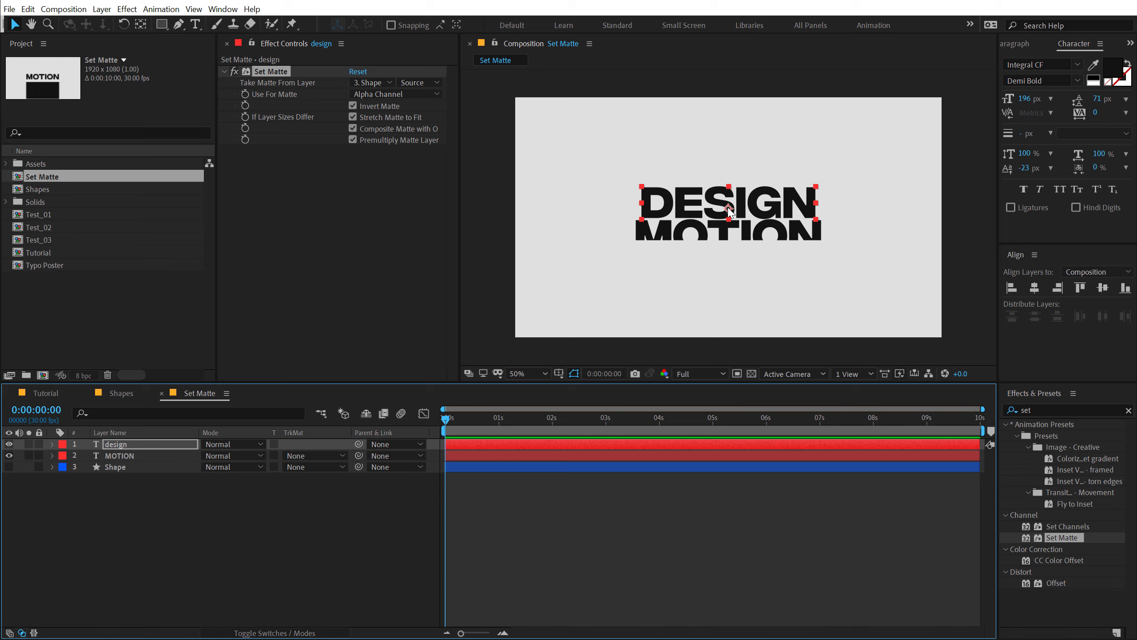
Move the DESIGN text slightly up, away from MOTION, and toggle the Shape layer's visibility to check it.
mouse_move(729, 212)
mouse_down()
mouse_move(729, 266)
mouse_move(729, 202)
mouse_up()
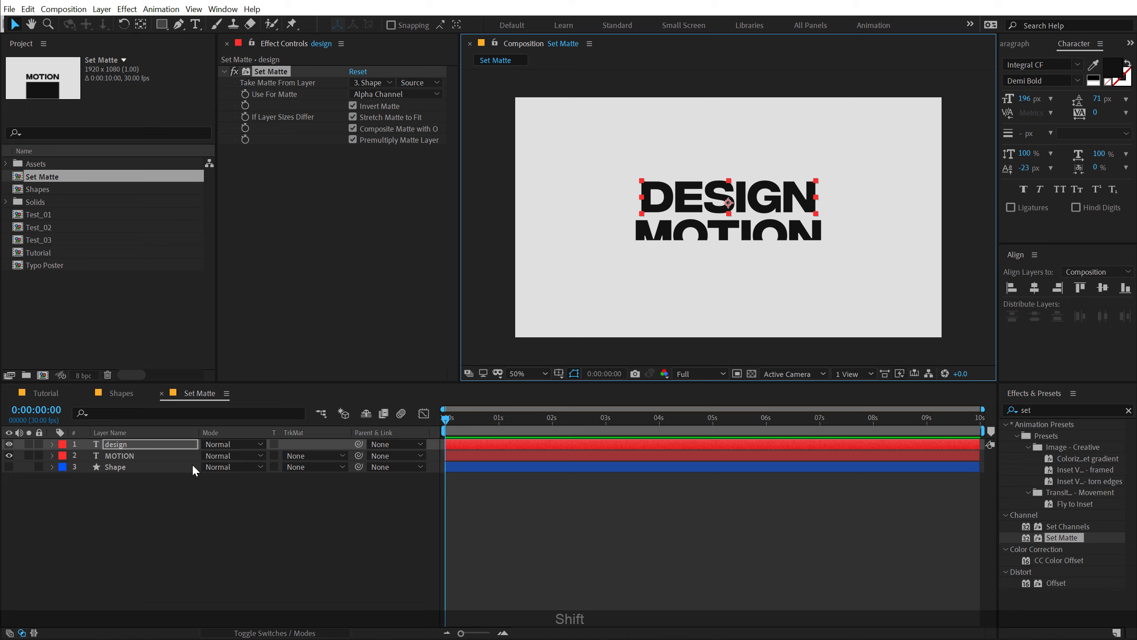
click(133, 468)
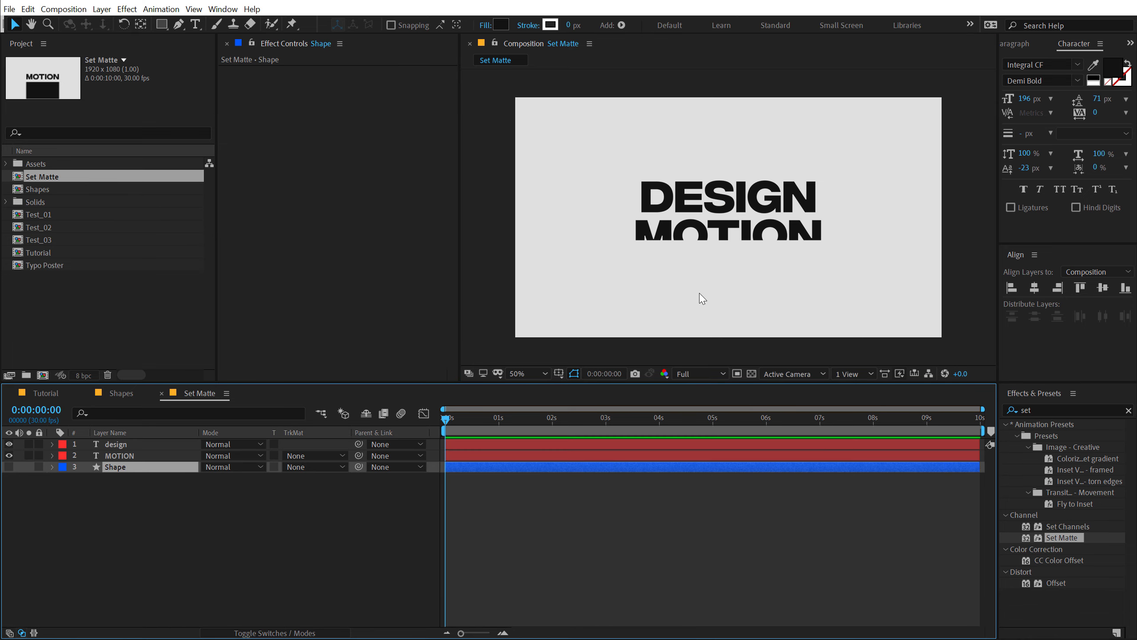
click(9, 467)
click(10, 467)
Move the design and MOTION texts together to the right and slightly down over the Shape matte.
click(132, 444)
ctrl+click(126, 445)
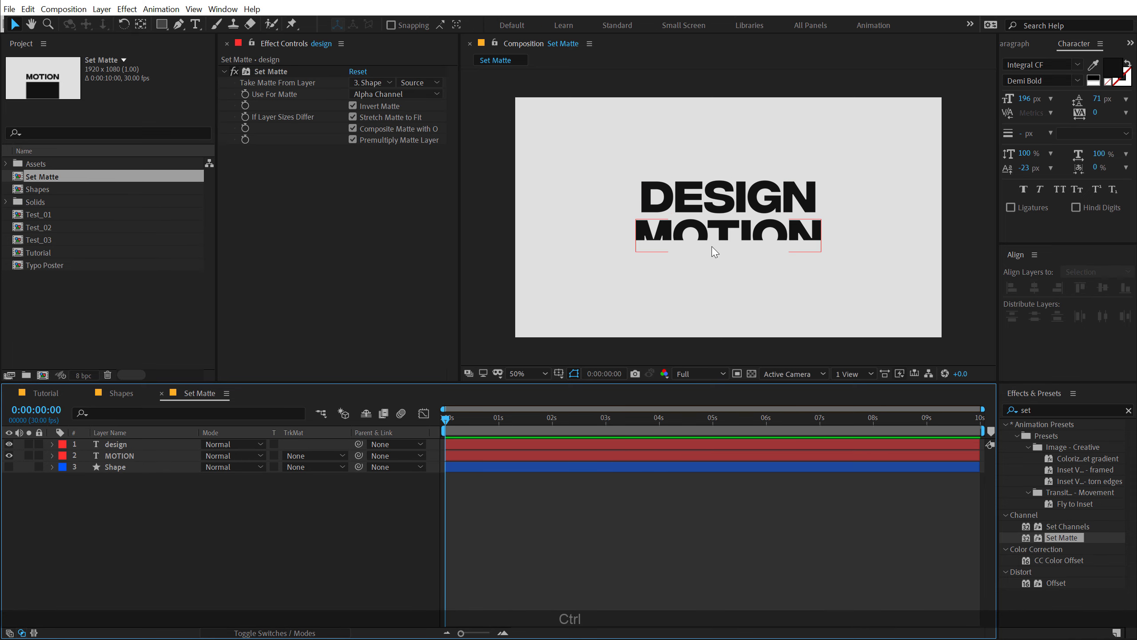
ctrl+click(134, 443)
ctrl+click(117, 456)
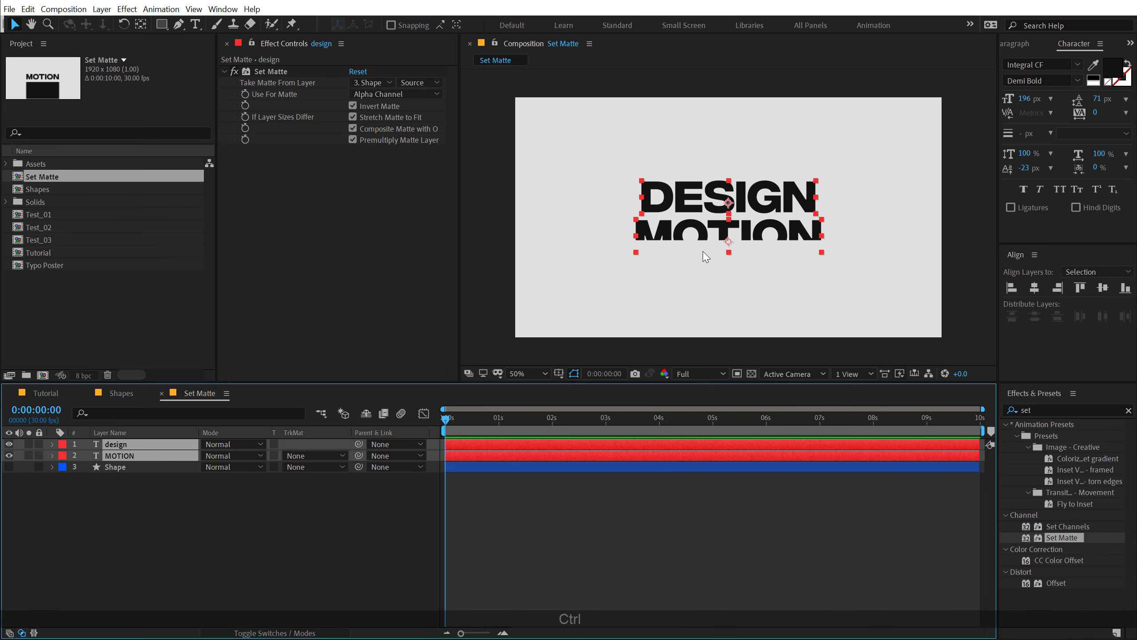
shift+click(706, 253)
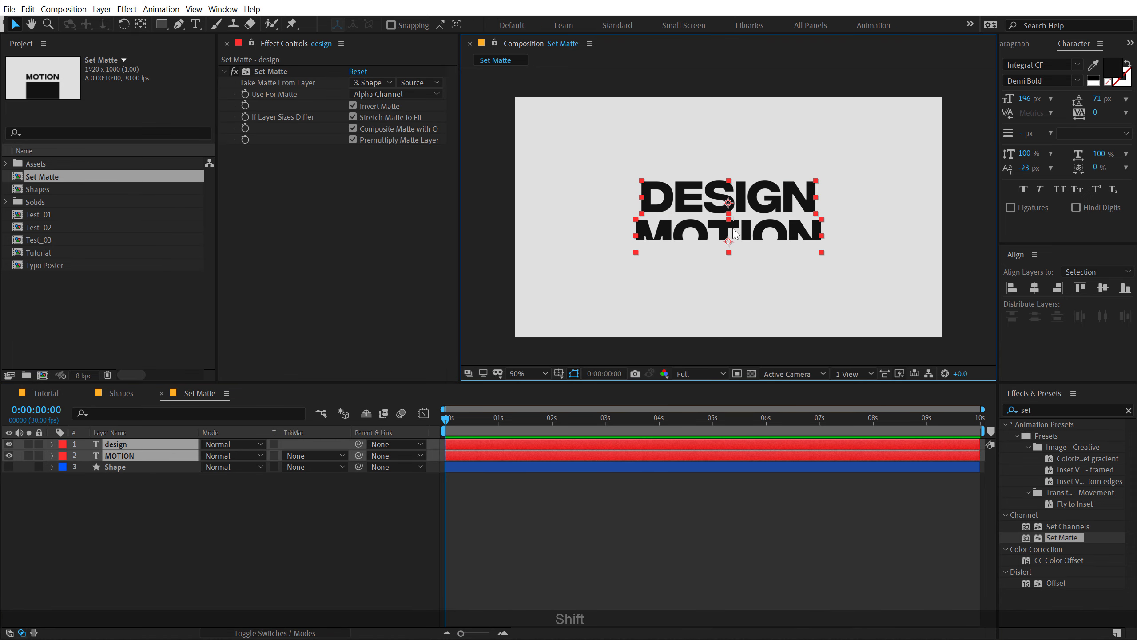
shift+click(693, 247)
drag(779, 242, 797, 226)
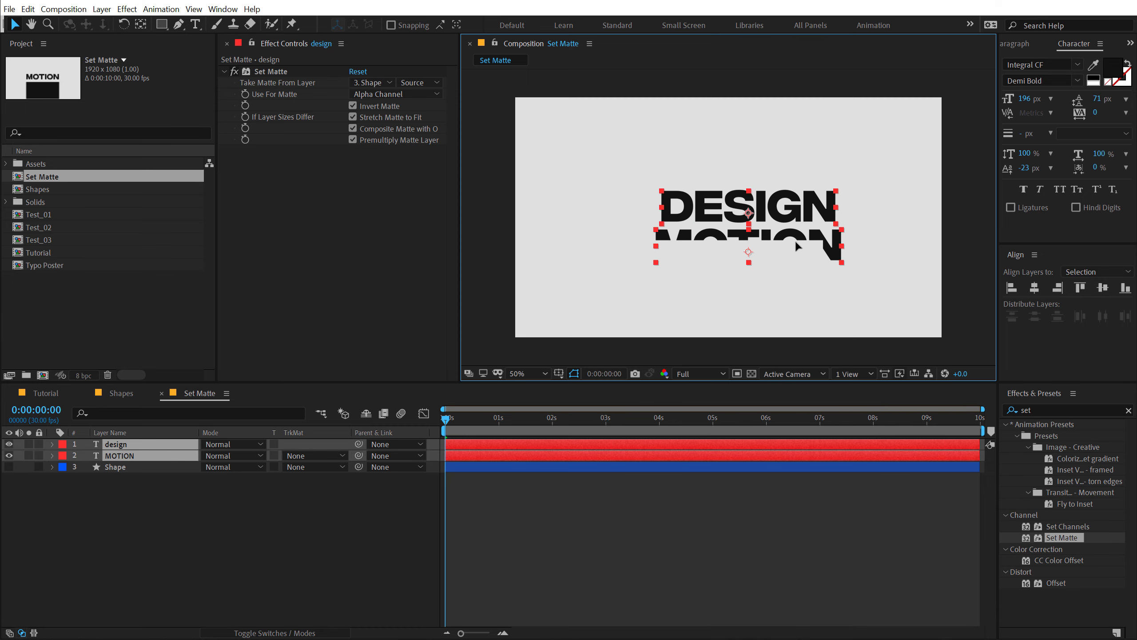
Duplicate the design layer and place the copy above the original DESIGN text.
click(134, 502)
click(115, 444)
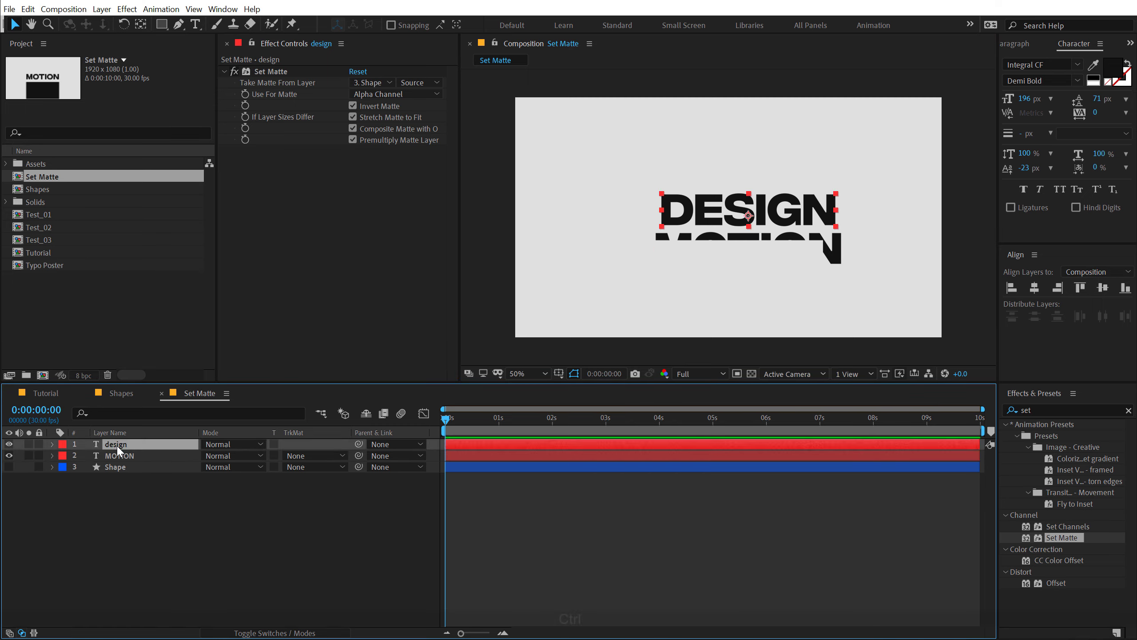
key(ctrl+d)
drag(761, 220, 676, 245)
drag(677, 286, 756, 183)
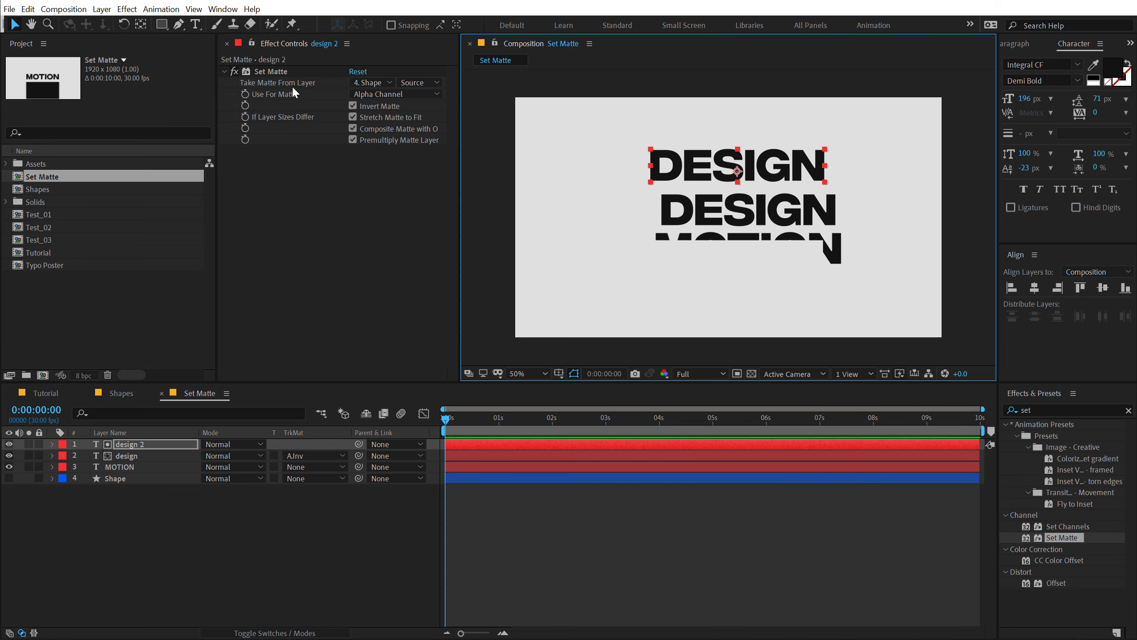
Open the Shapes composition.
click(121, 392)
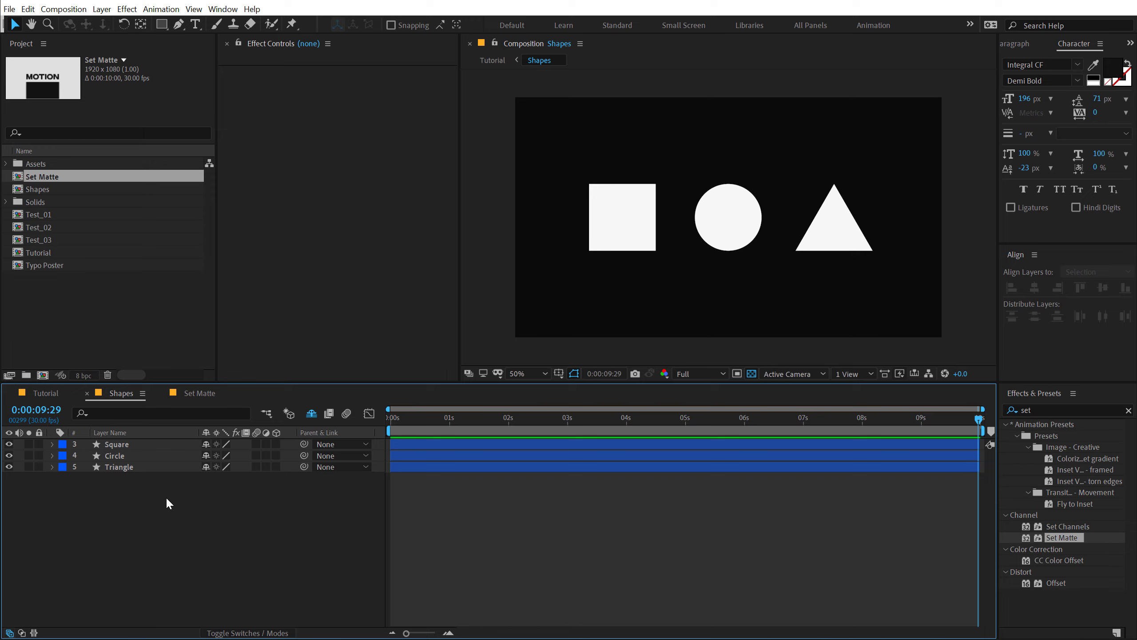
Try to align the square by eye with the lower-left corner of the composition frame, and undo the moves.
click(612, 226)
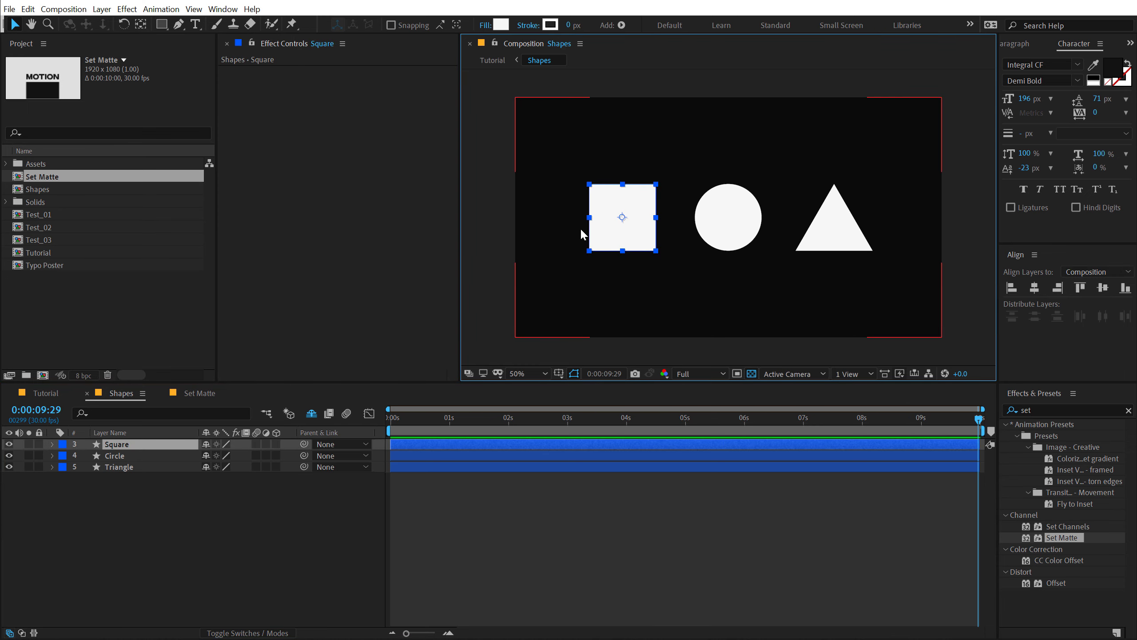
drag(600, 242, 524, 326)
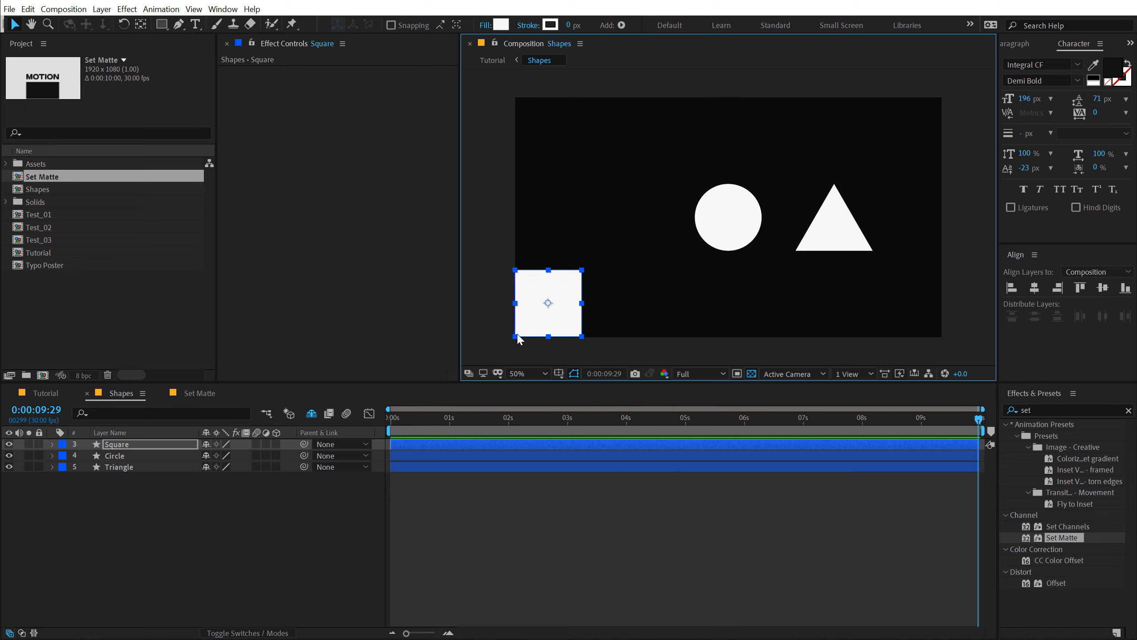
scroll(524, 334, up, 4)
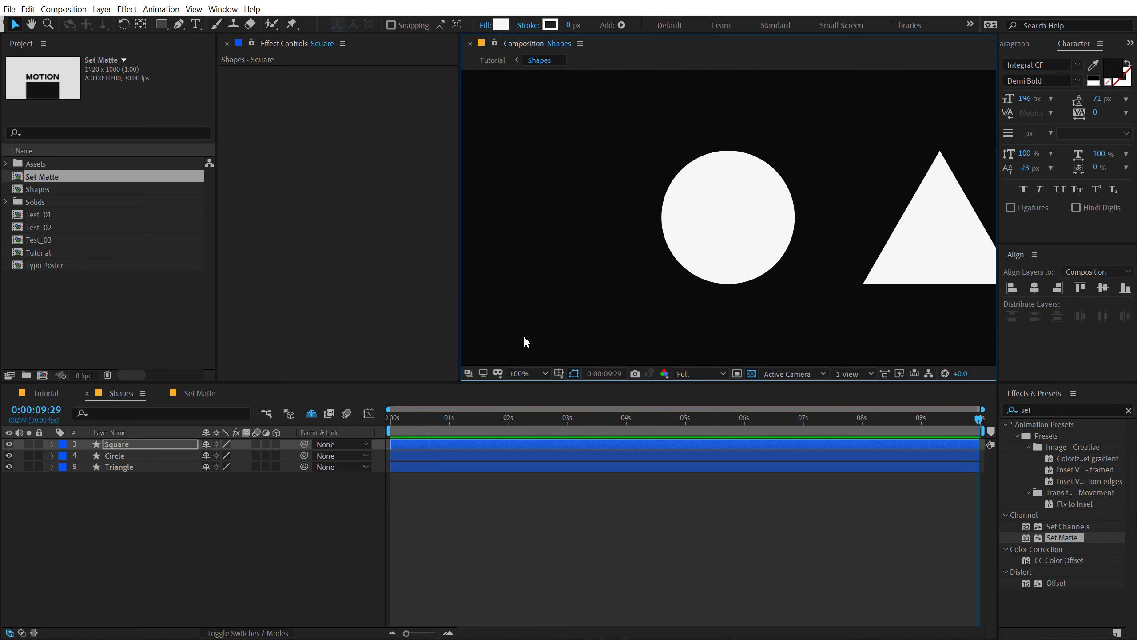
drag(569, 276, 779, 254)
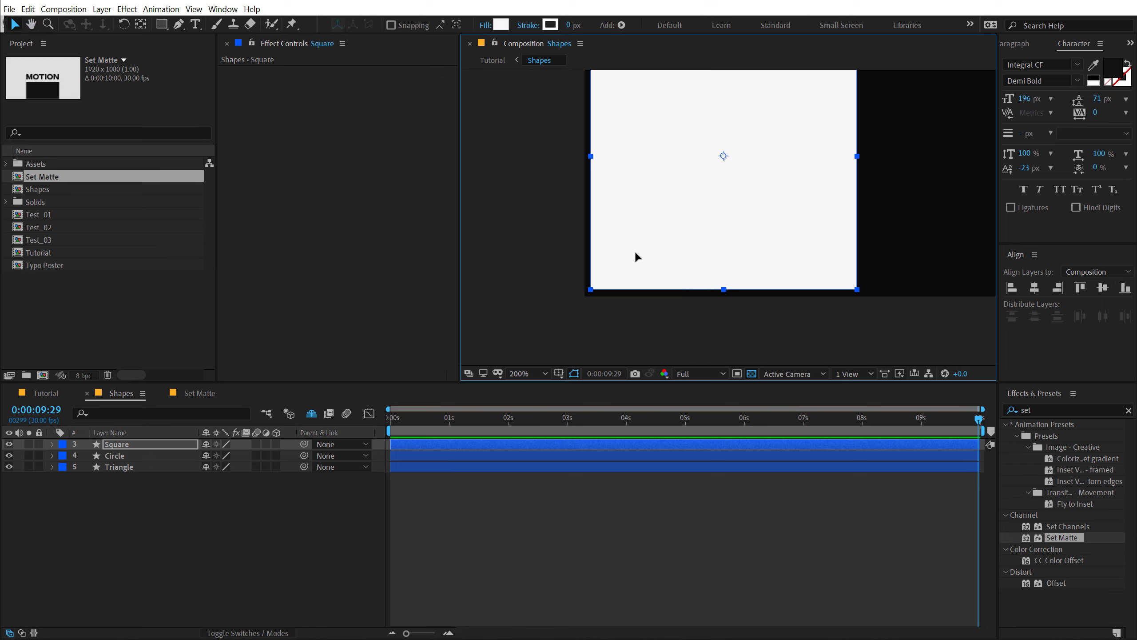
drag(637, 257, 630, 259)
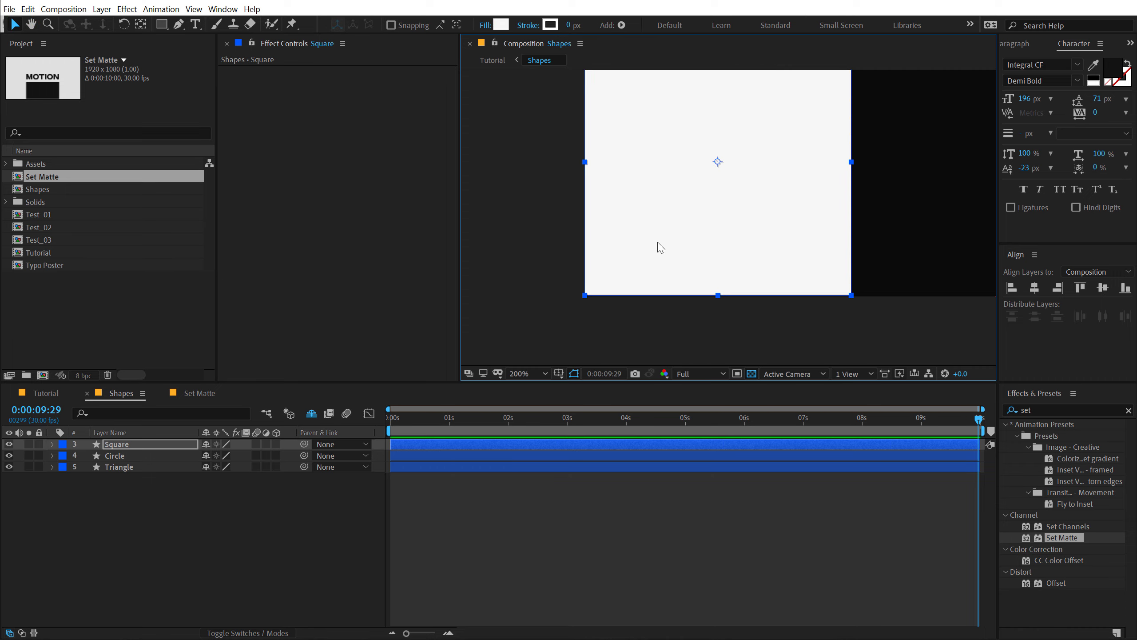
key(comma)
key(comma)
drag(840, 195, 668, 308)
key(v)
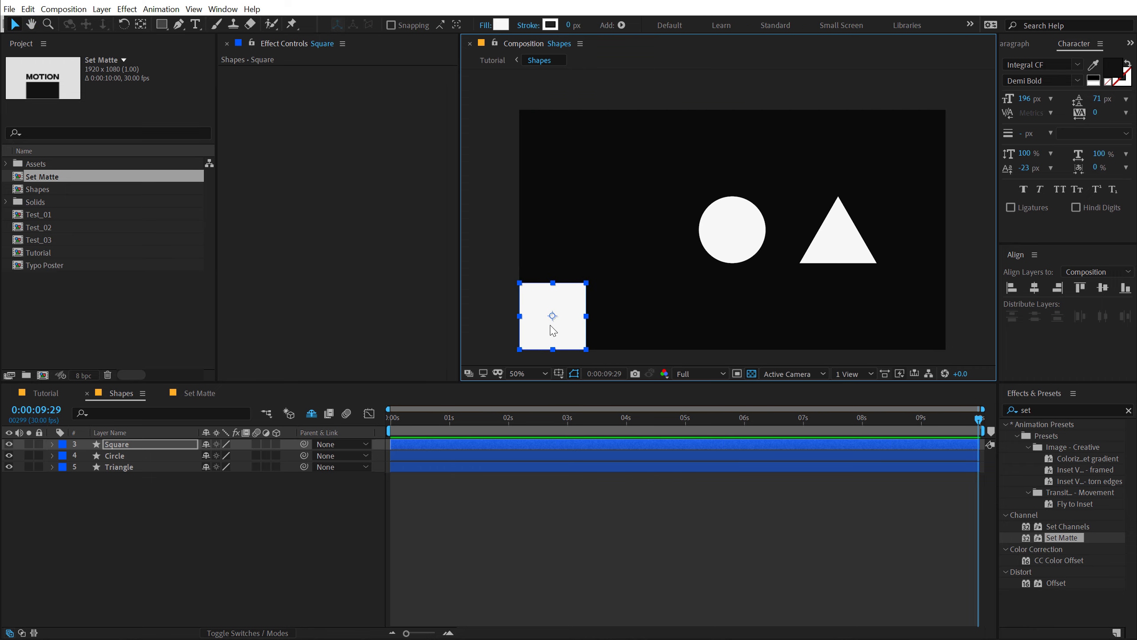
key(ctrl+z)
key(ctrl+z)
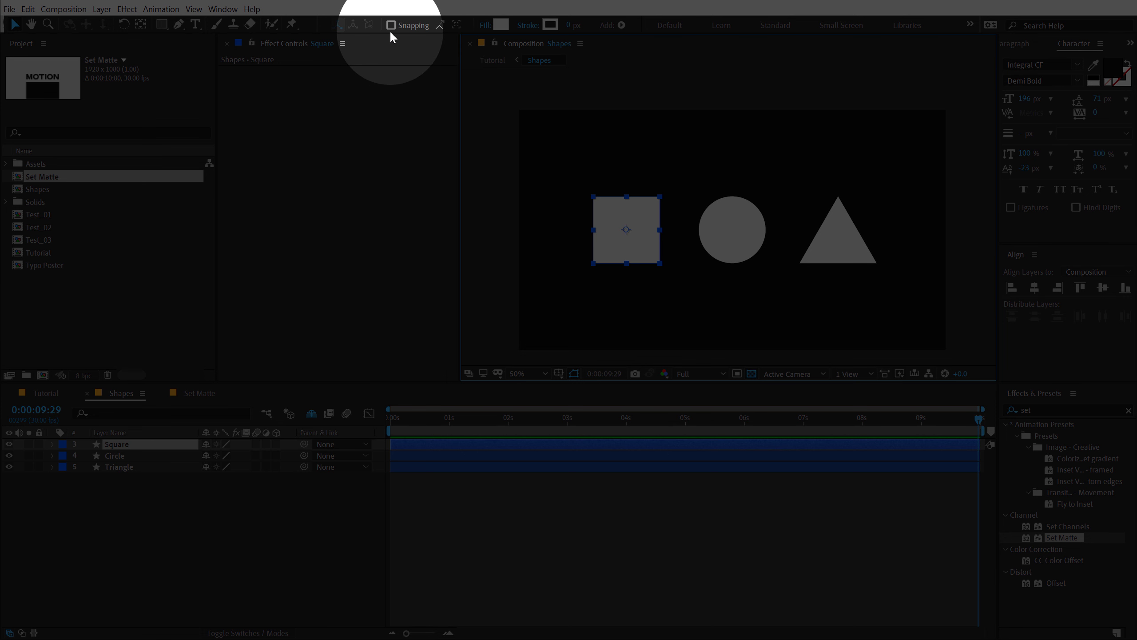
Turn on Snapping and snap the square to the composition's lower-left corner, followed by its upper-left corner.
click(391, 26)
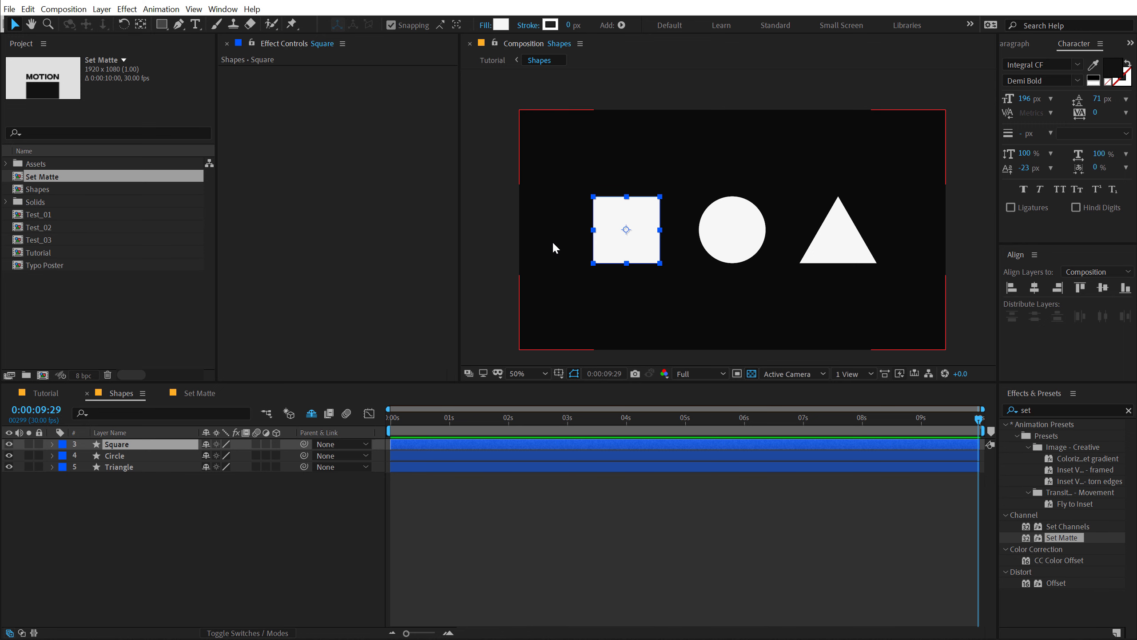
drag(600, 261, 526, 340)
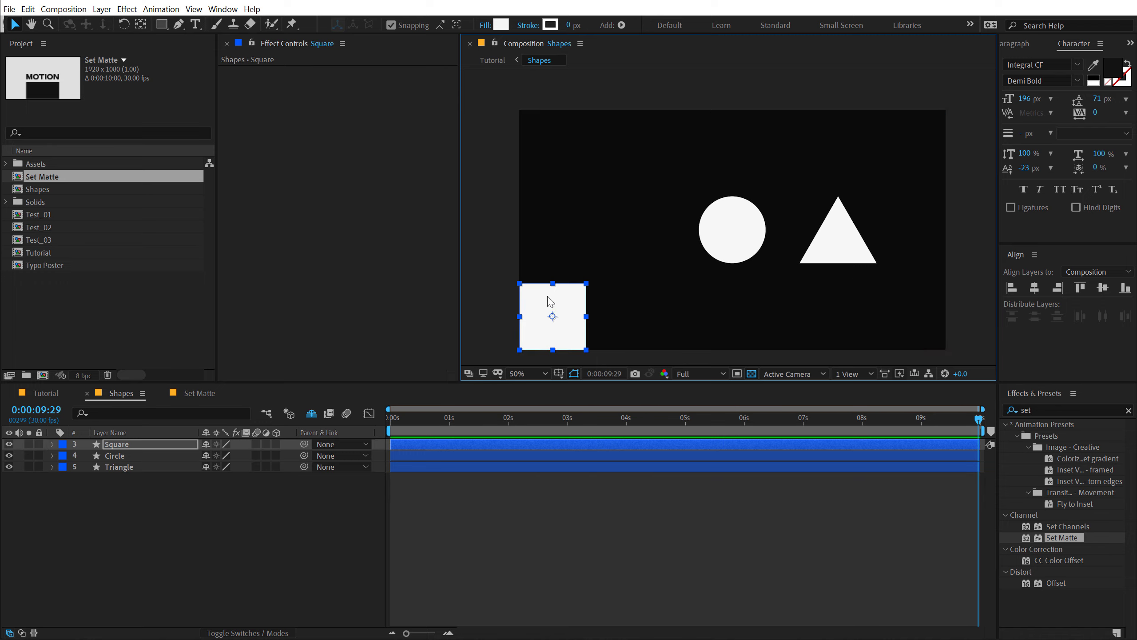
drag(550, 297, 533, 123)
Deselect the square and undo its moves to the composition corners.
click(192, 520)
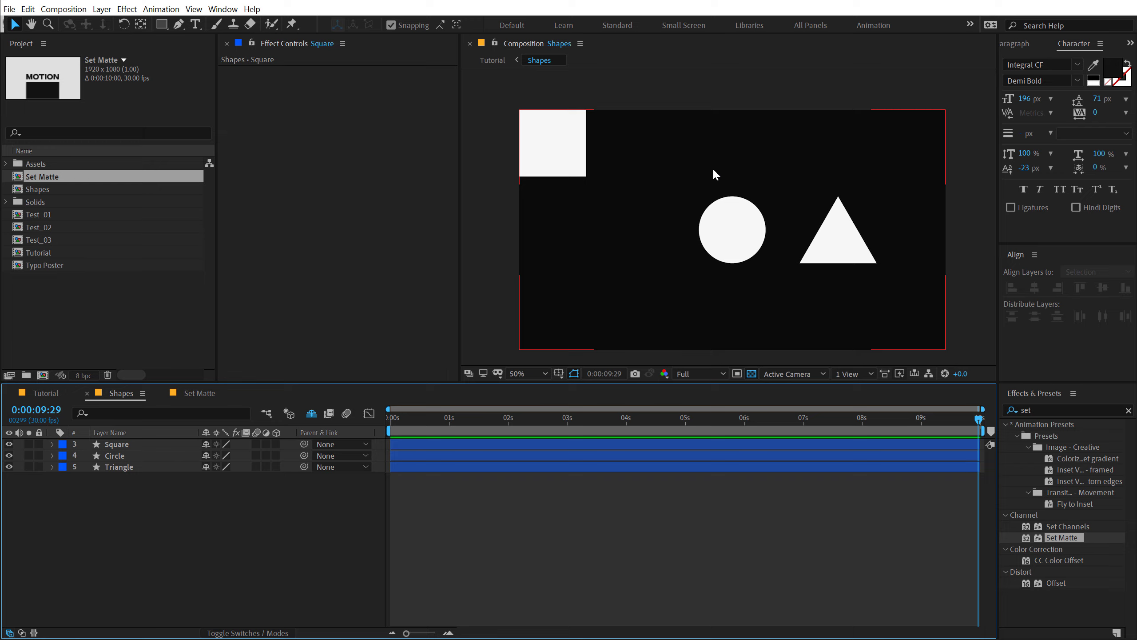
key(ctrl+z)
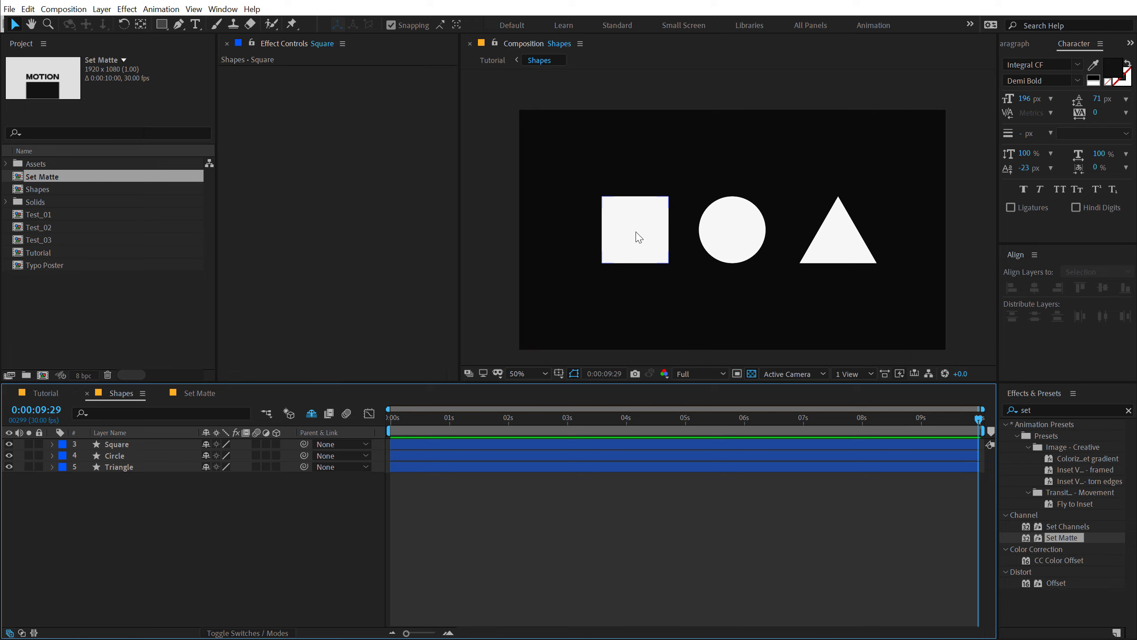